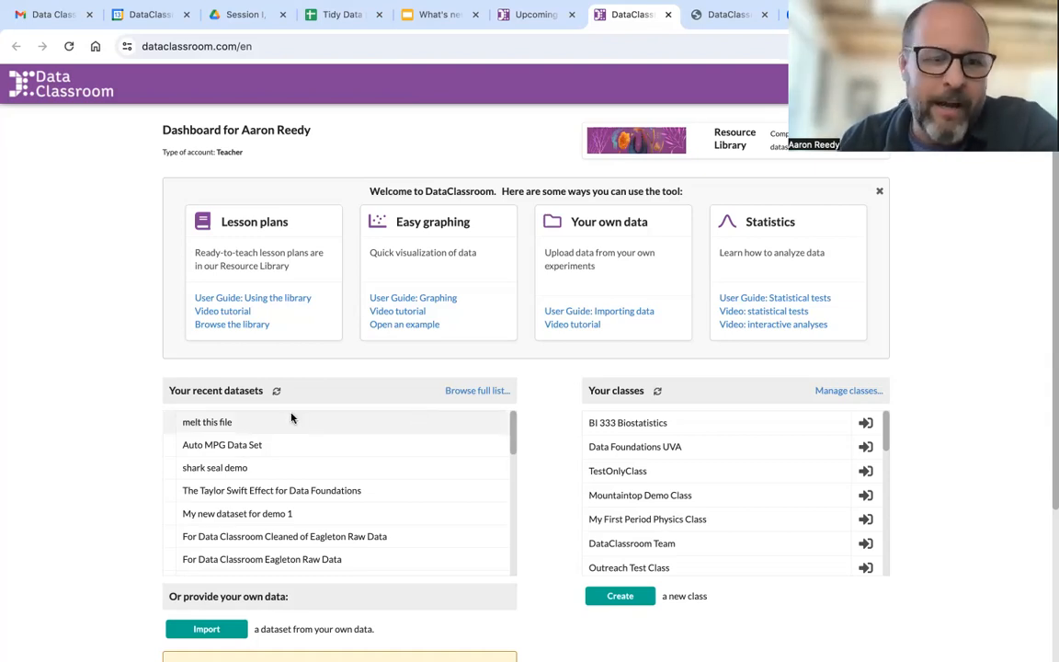
# Open the Auto MPG Data Set and graph Weight (lbs) on Y against Horsepower on X.
pyautogui.click(232, 446)
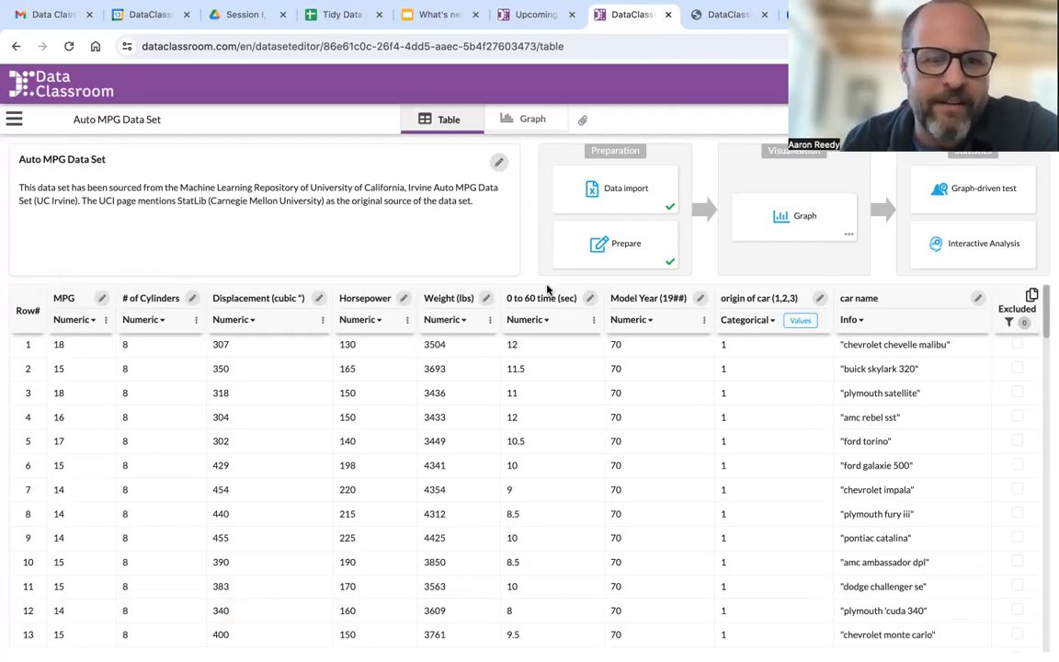
pyautogui.click(532, 121)
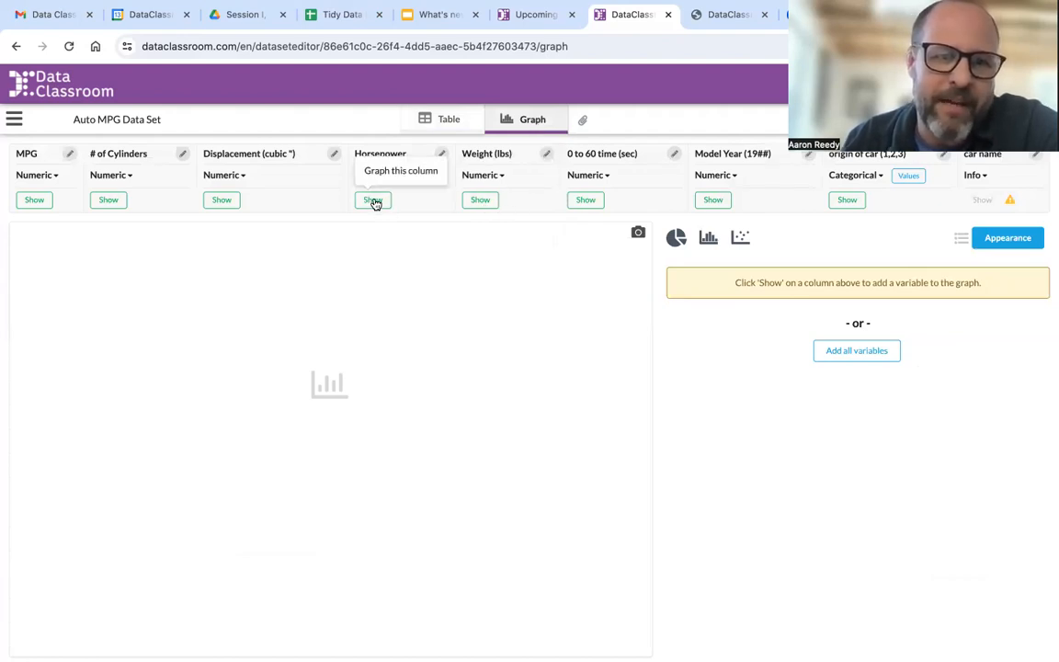
pyautogui.click(485, 202)
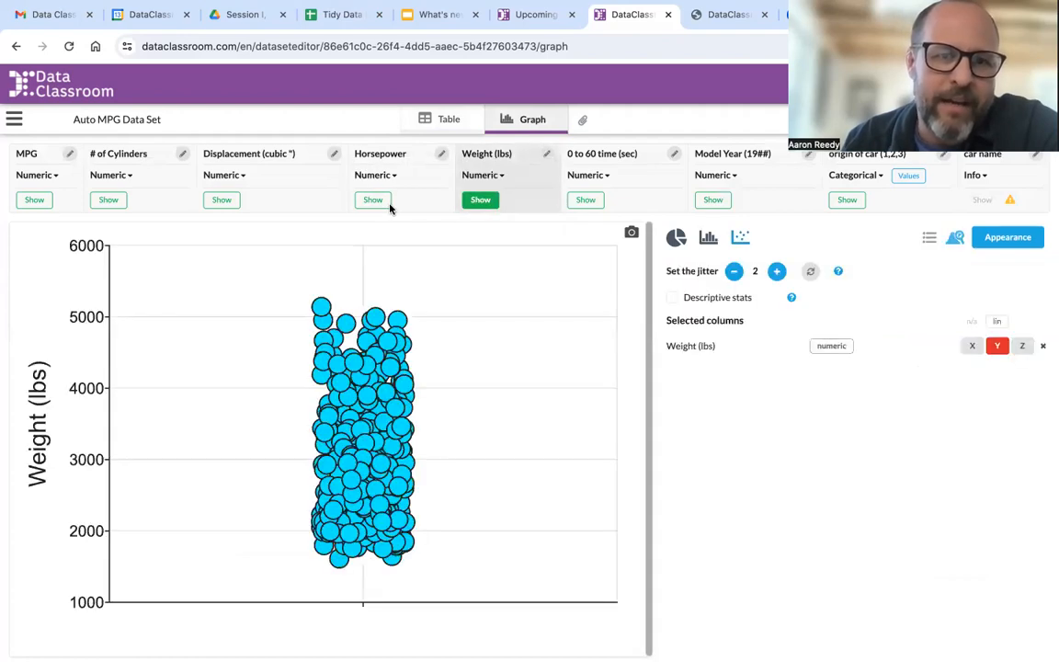
pyautogui.click(373, 202)
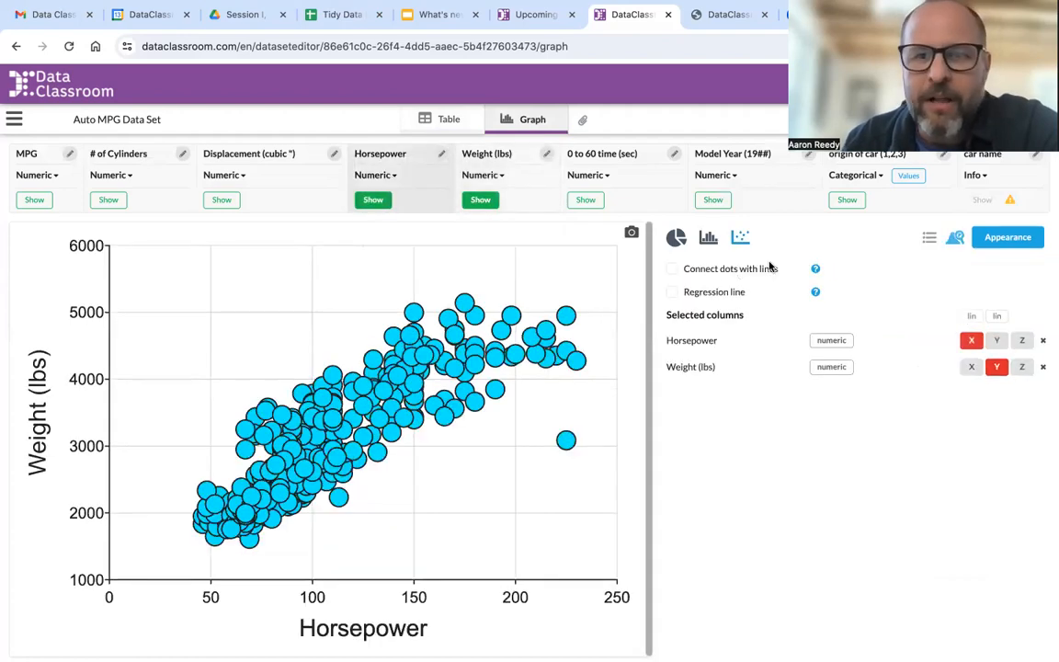
# Add a linear regression line to the scatter plot and put 0 to 60 time (sec) on the Y axis.
pyautogui.click(672, 293)
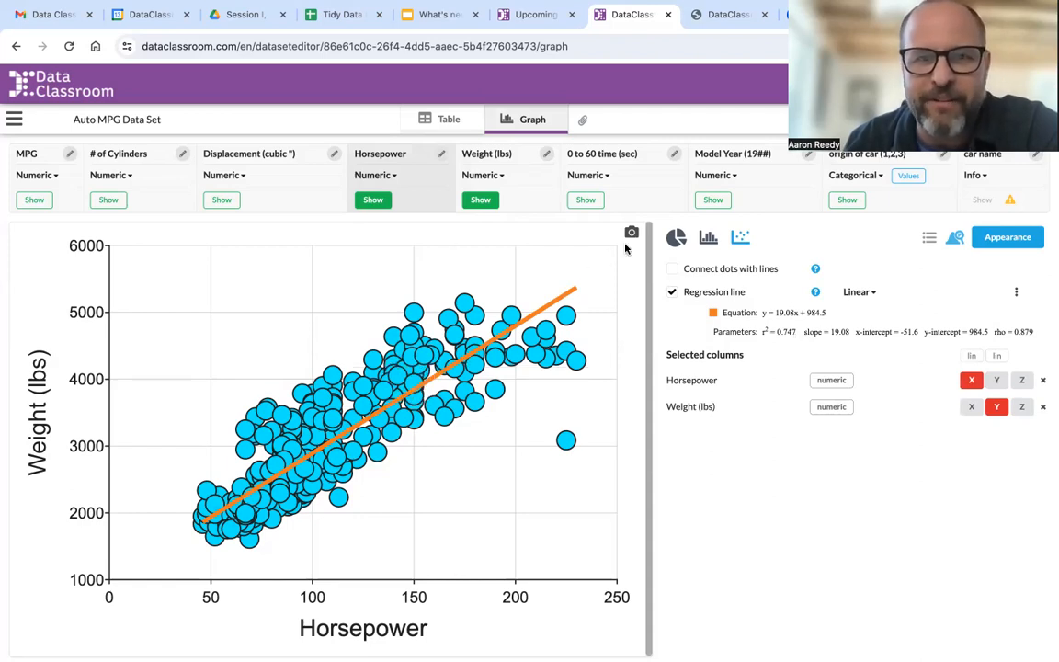
pyautogui.click(586, 199)
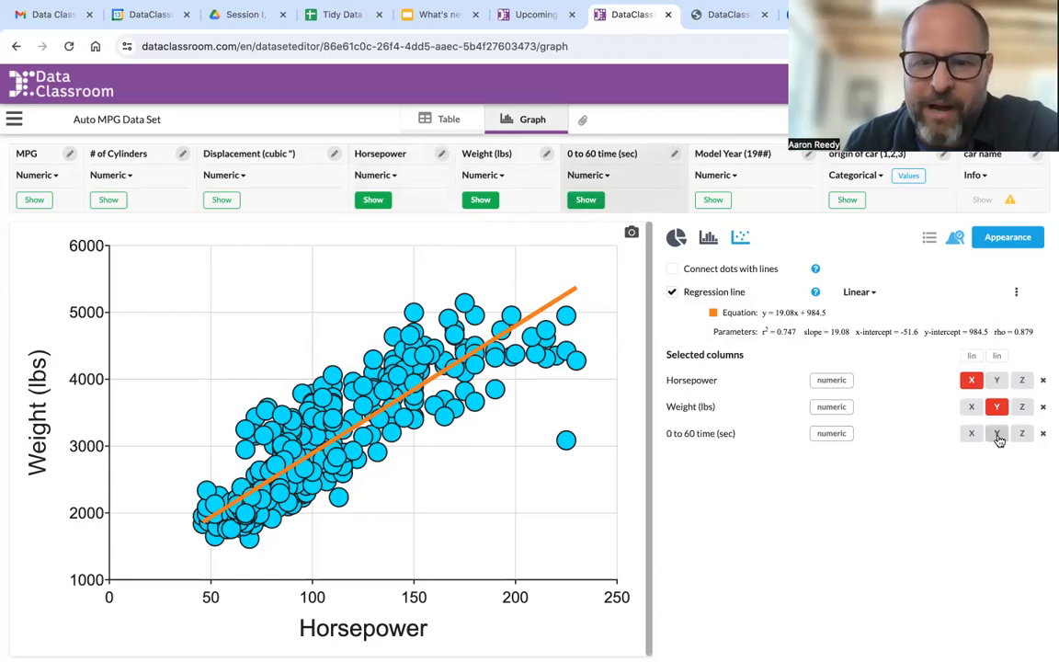
pyautogui.click(998, 436)
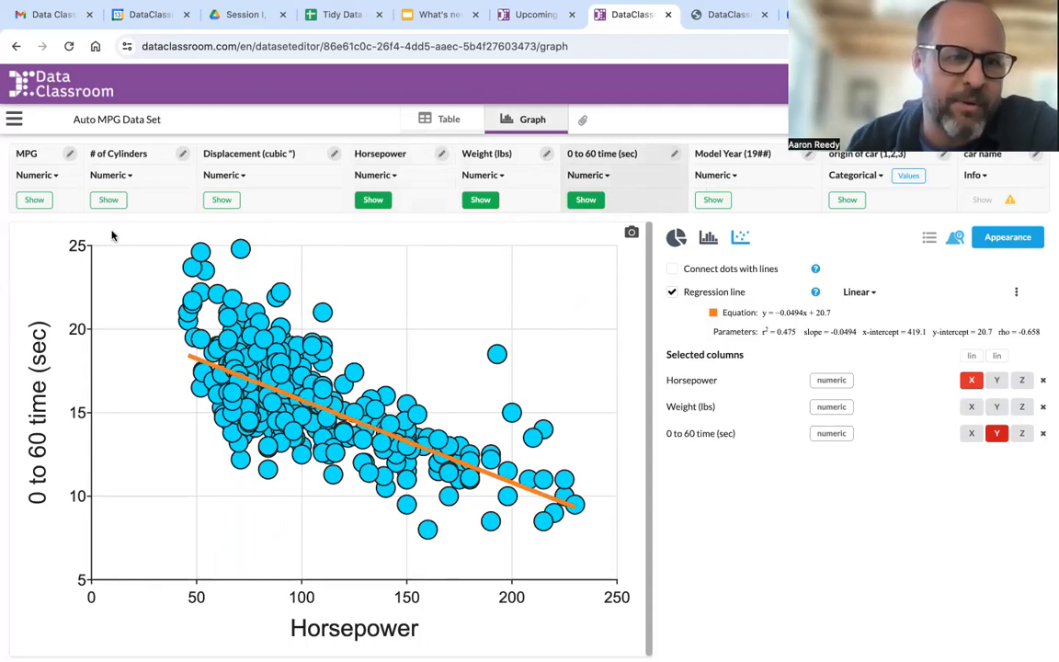
# Generate the correlation matrix for the Auto MPG Data Set.
pyautogui.click(15, 121)
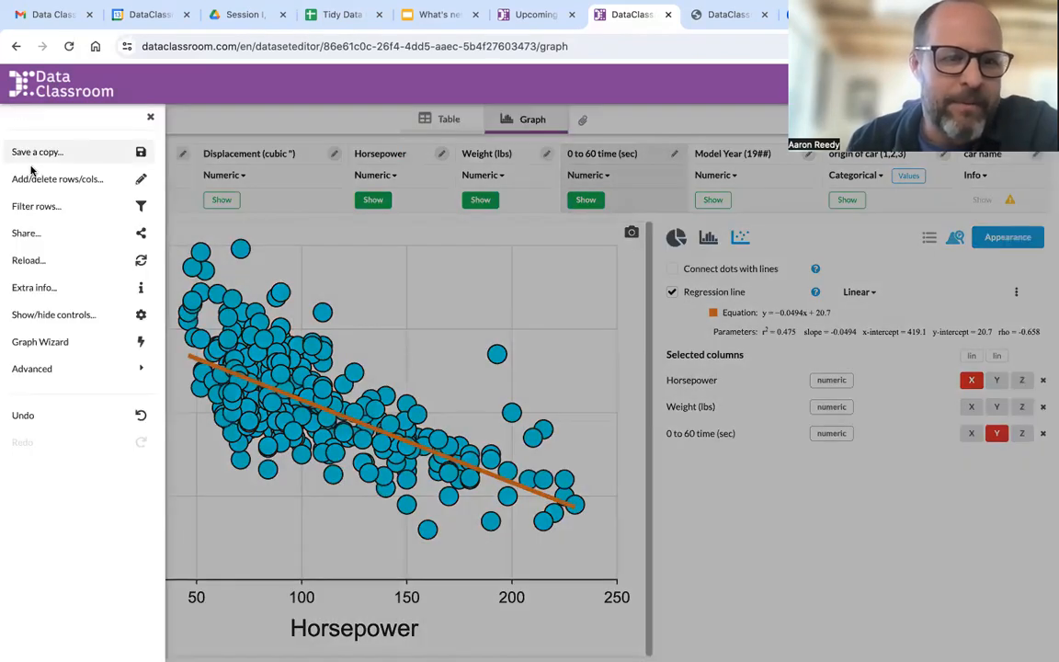
pyautogui.click(92, 374)
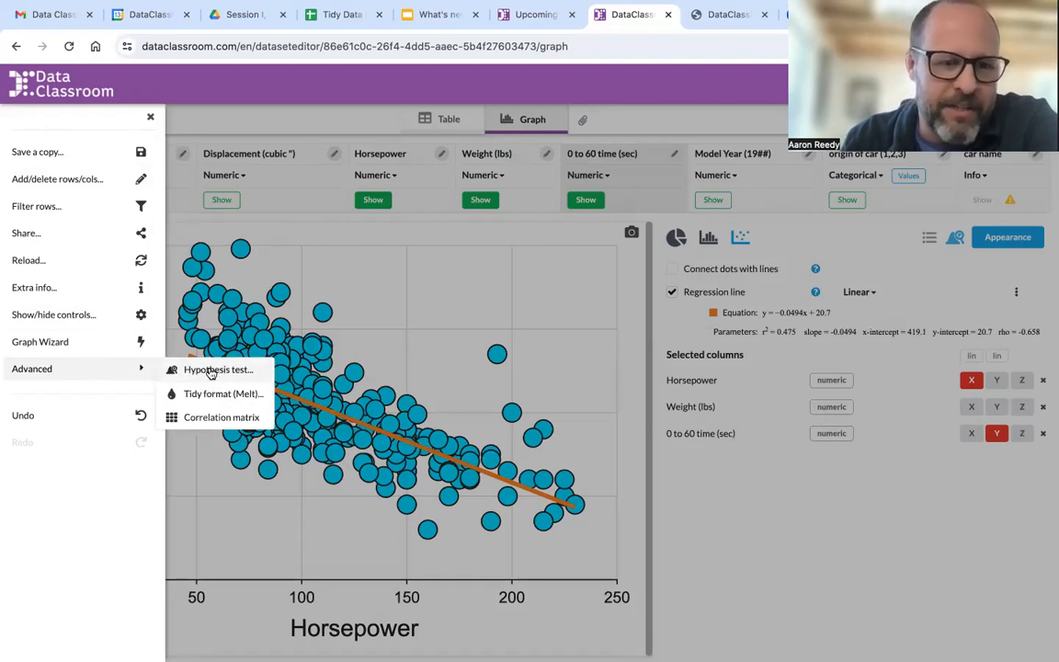
pyautogui.click(221, 419)
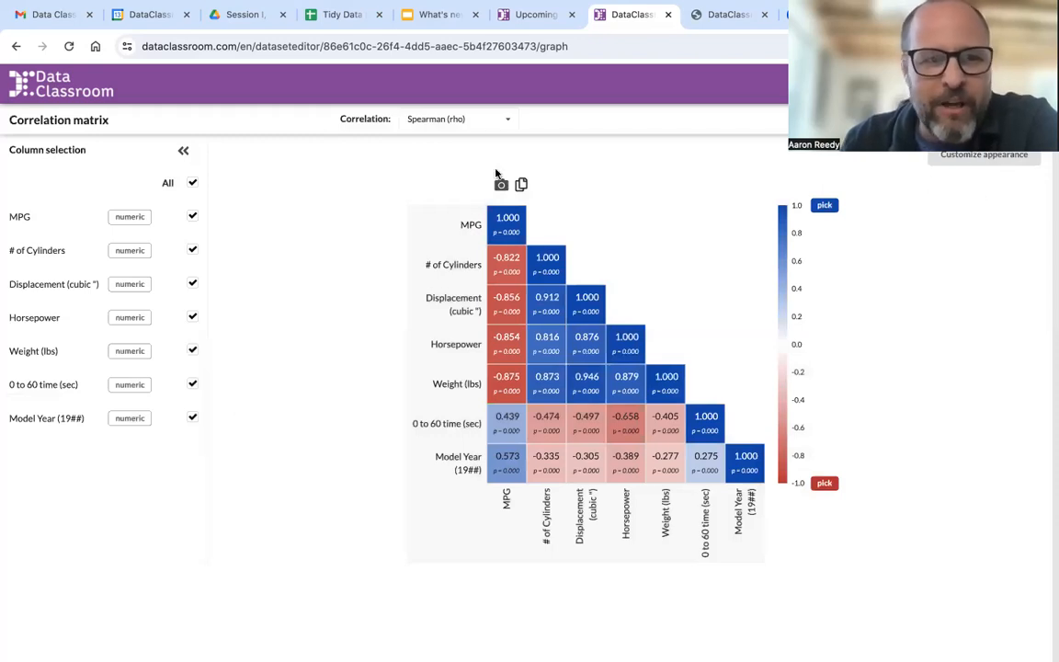
# Clear all columns from the correlation matrix and rebuild it by adding every numeric column individually, from MPG through Model Year (19##).
pyautogui.click(192, 183)
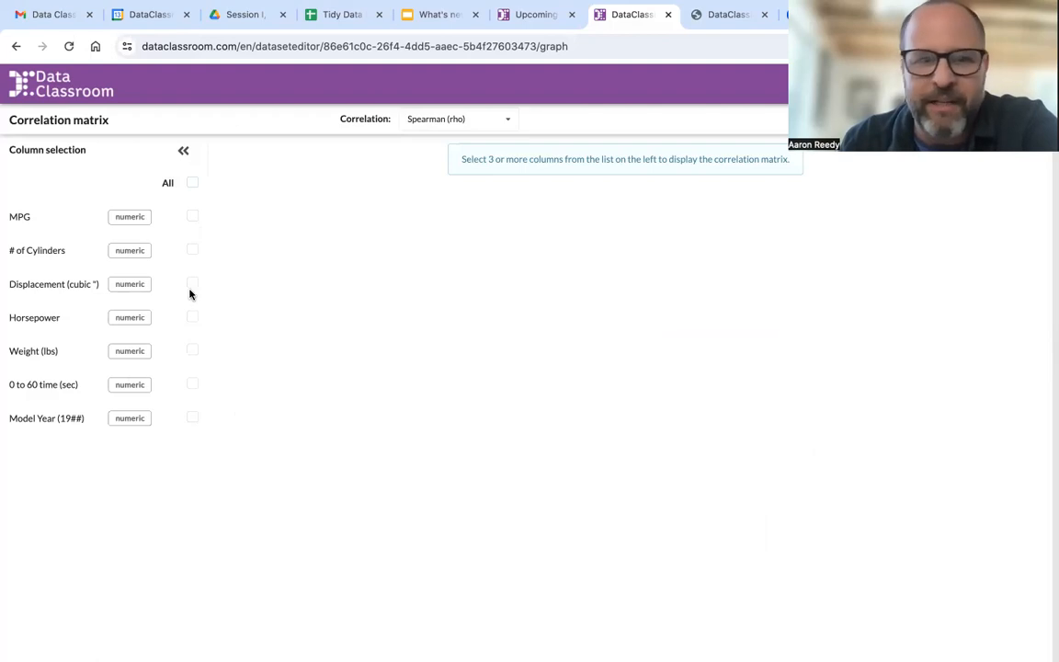
pyautogui.click(194, 218)
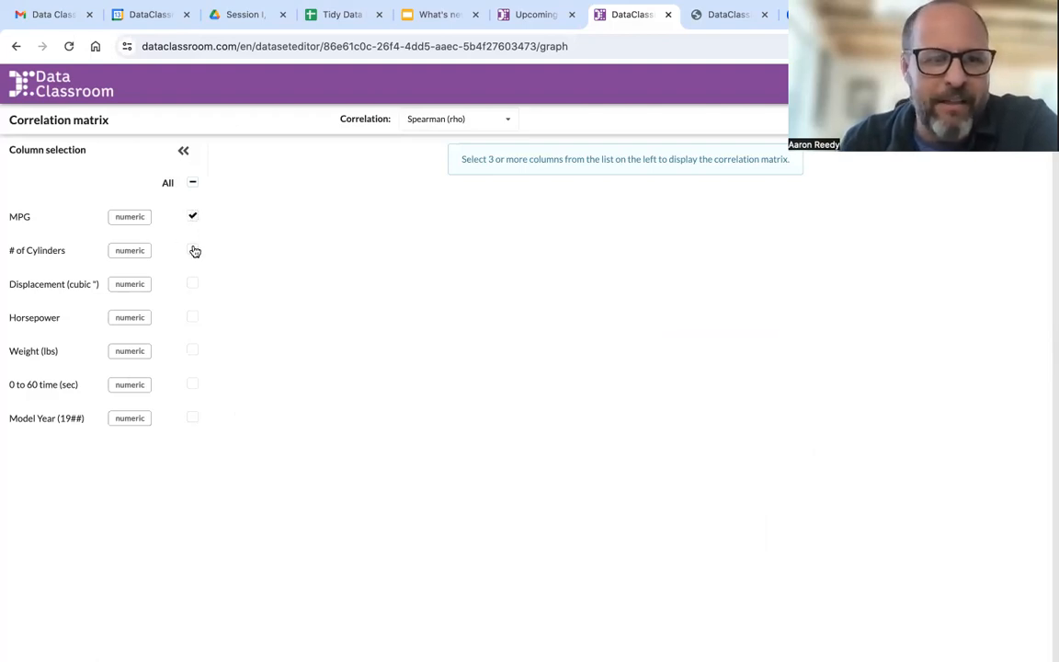
pyautogui.click(194, 252)
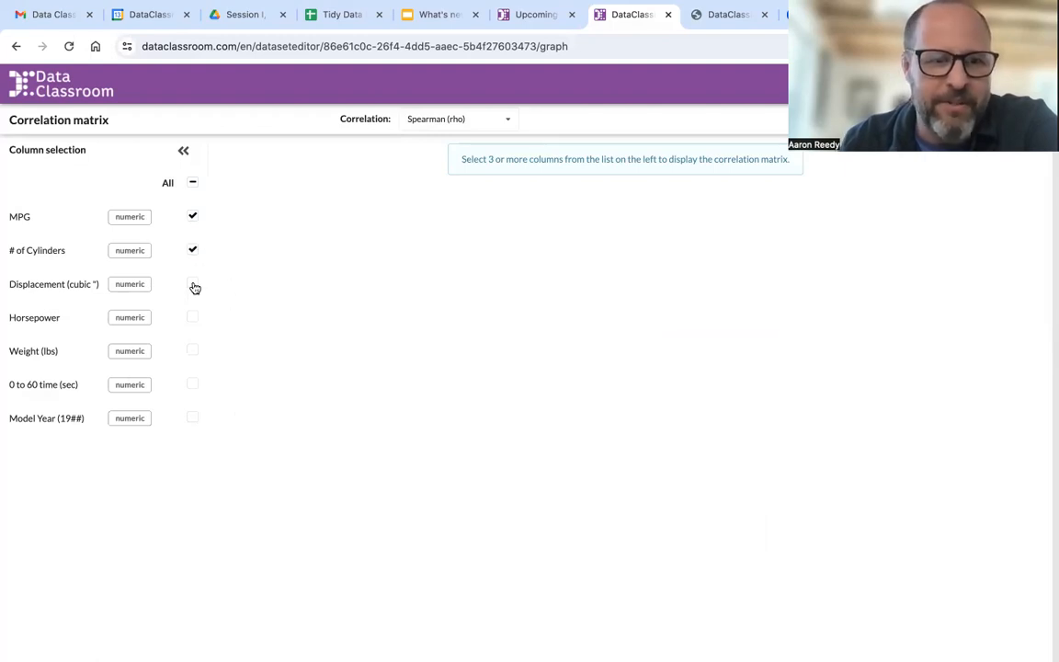
pyautogui.click(194, 286)
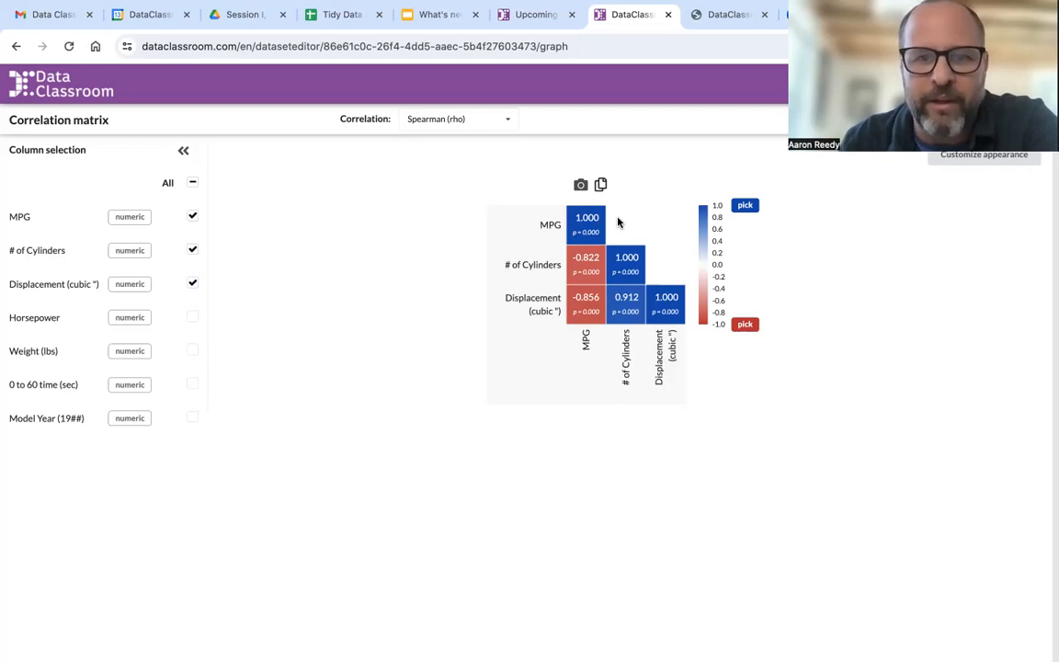
pyautogui.click(193, 316)
pyautogui.click(192, 352)
pyautogui.click(193, 418)
pyautogui.click(192, 387)
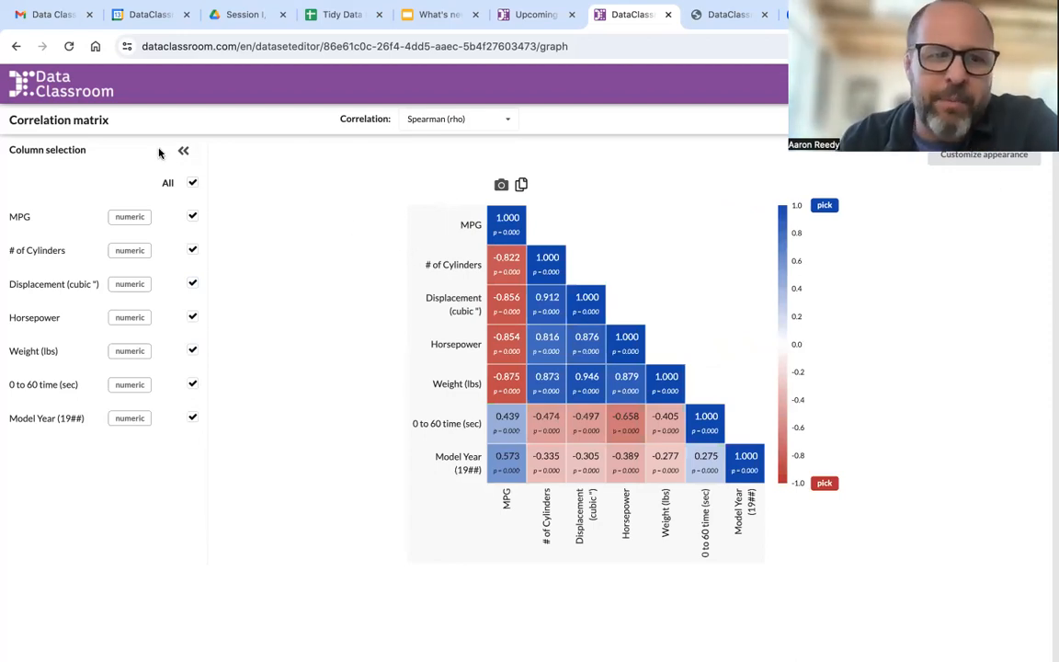
# Customize the matrix appearance so negative values are no longer colored differently.
pyautogui.click(997, 156)
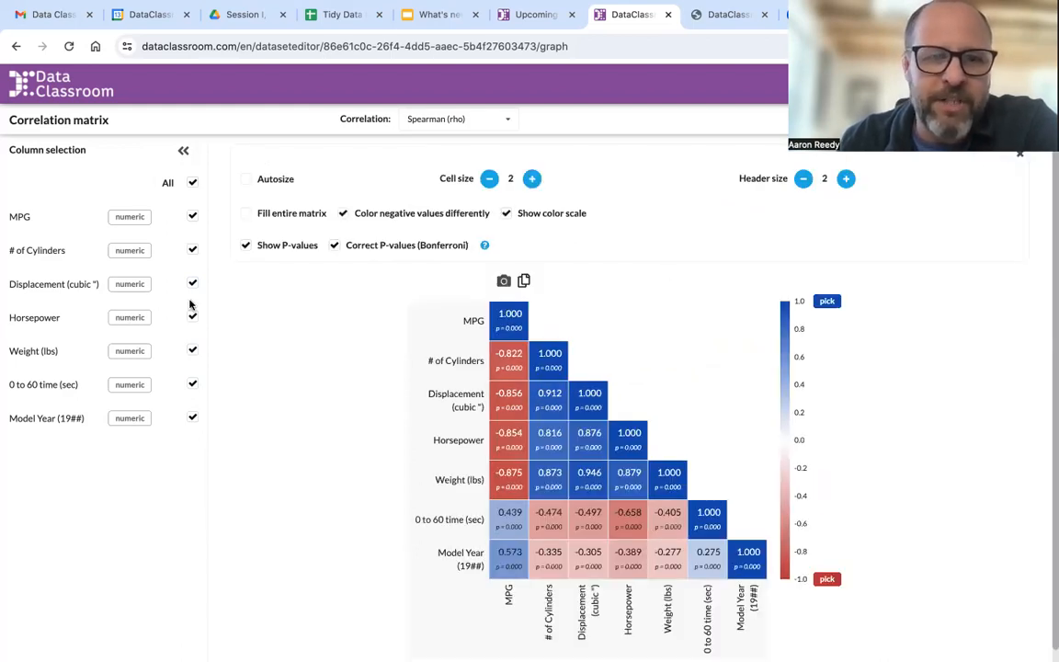
pyautogui.click(344, 214)
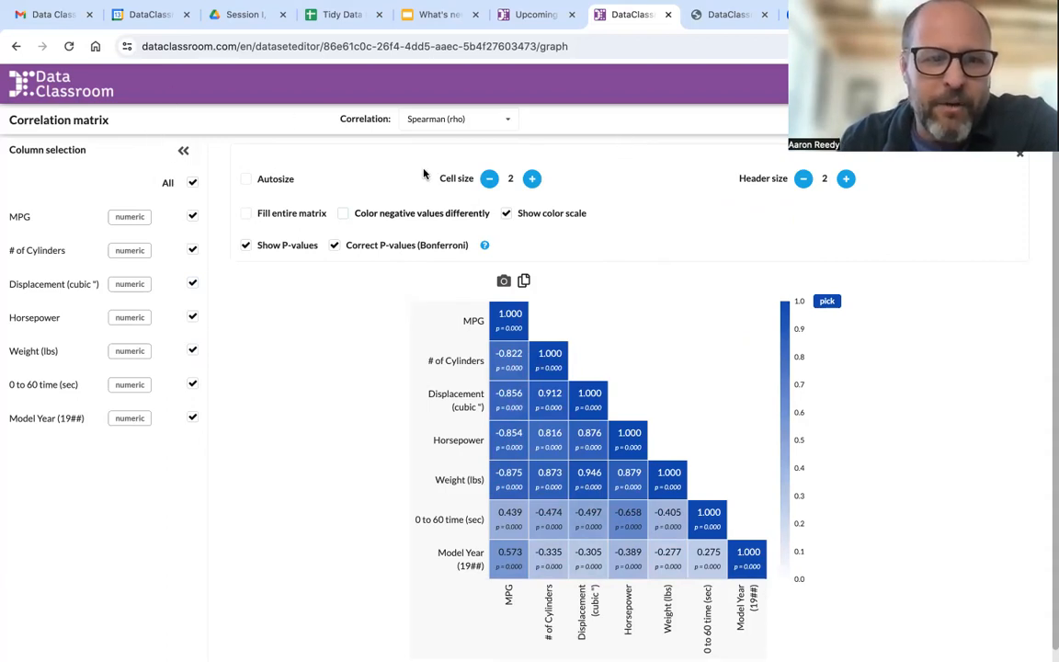
# Try filling the entire matrix and hiding the P-values, restoring each setting after viewing its effect.
pyautogui.click(247, 214)
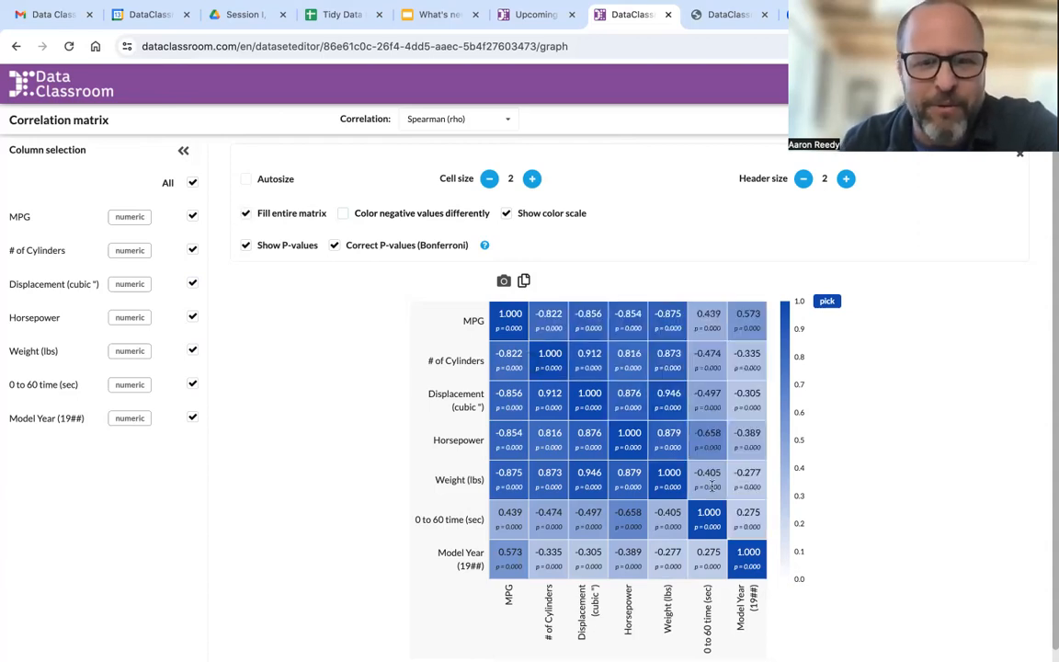
pyautogui.click(247, 214)
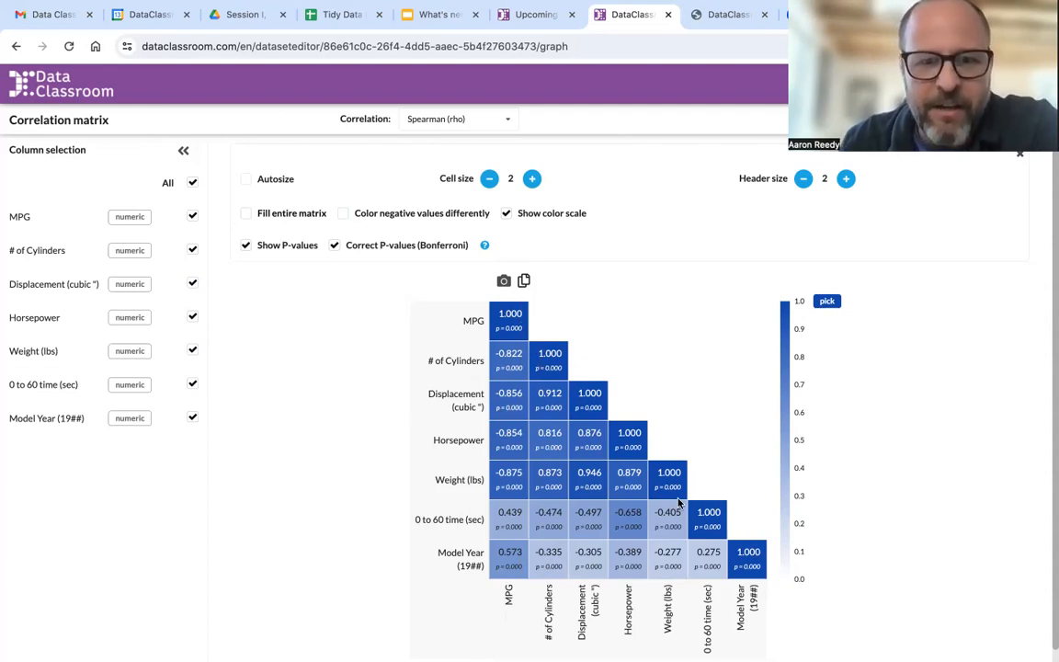
pyautogui.click(246, 246)
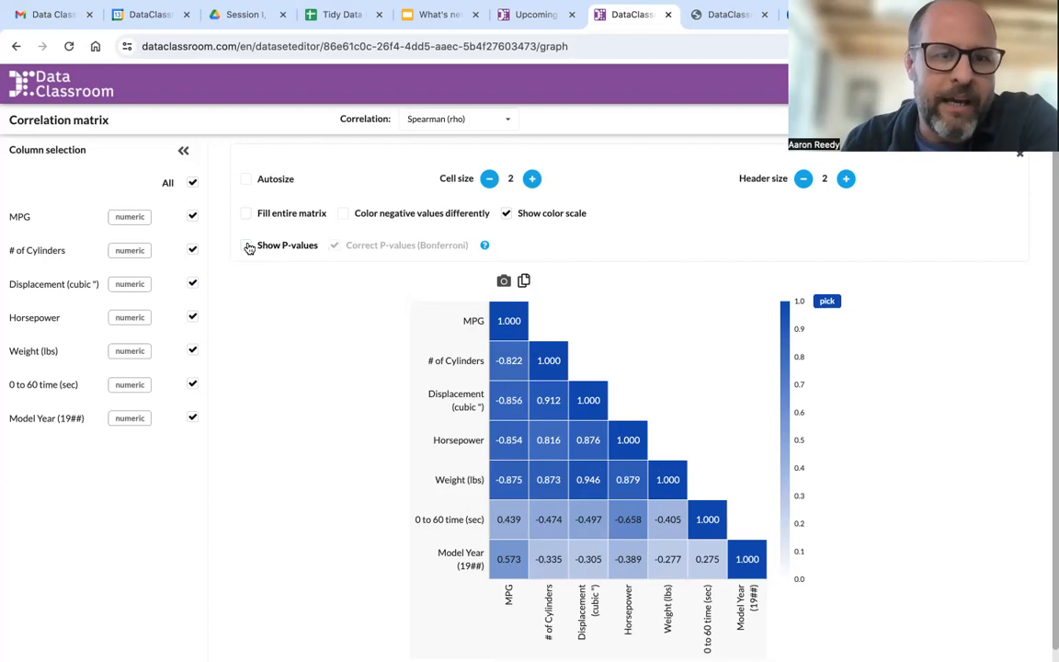
pyautogui.click(247, 246)
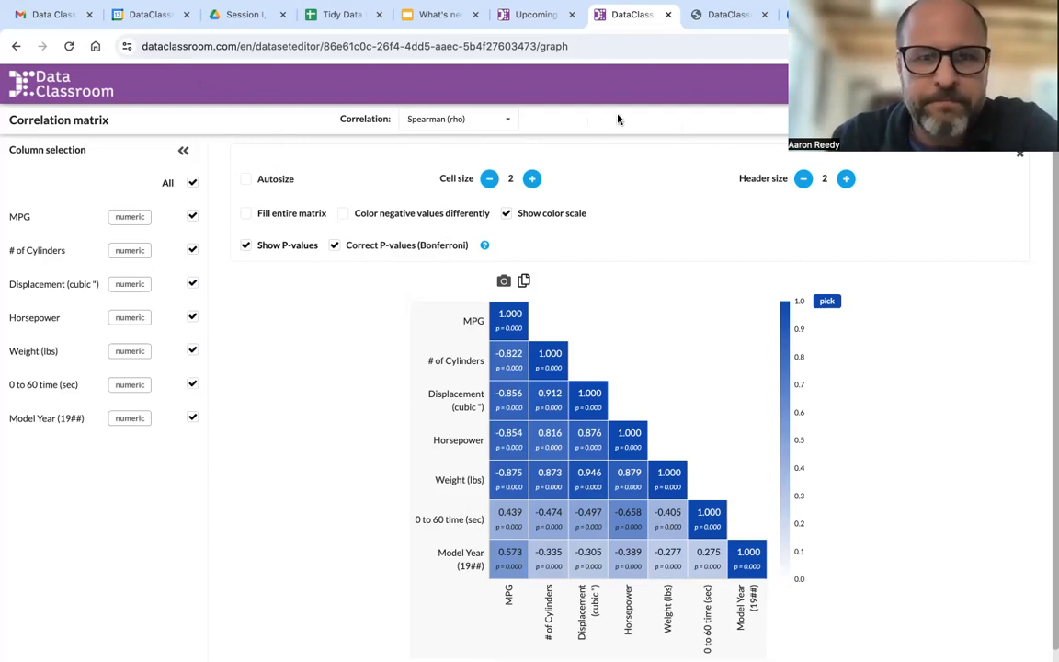
# Compare the matrix under Pearson (r) and Spearman (rho) correlation, ending on Spearman (rho).
pyautogui.click(503, 123)
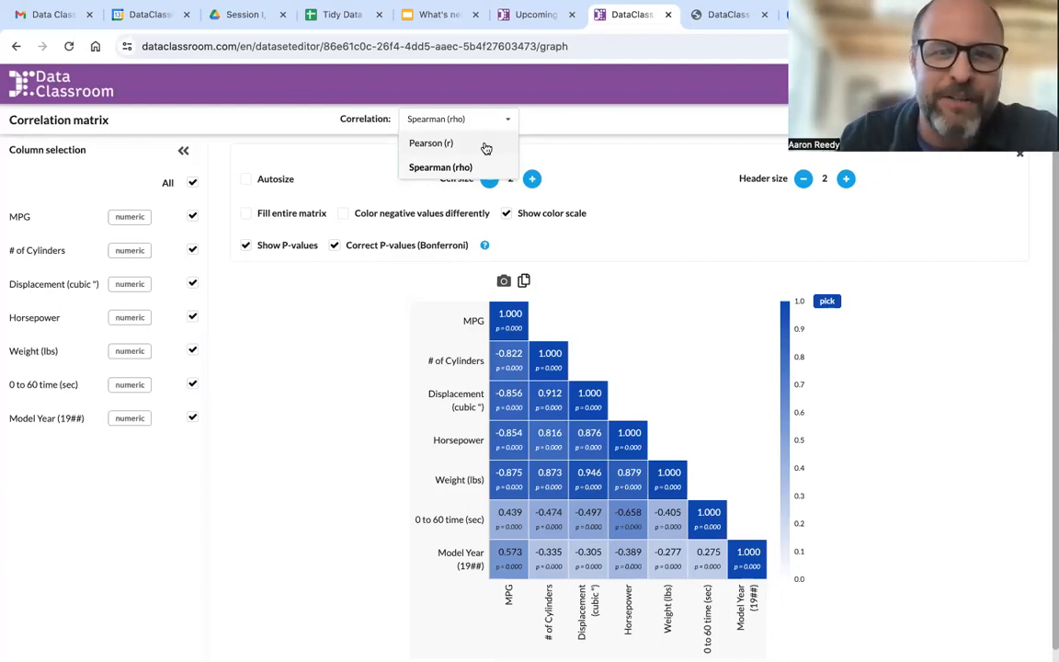
pyautogui.click(486, 145)
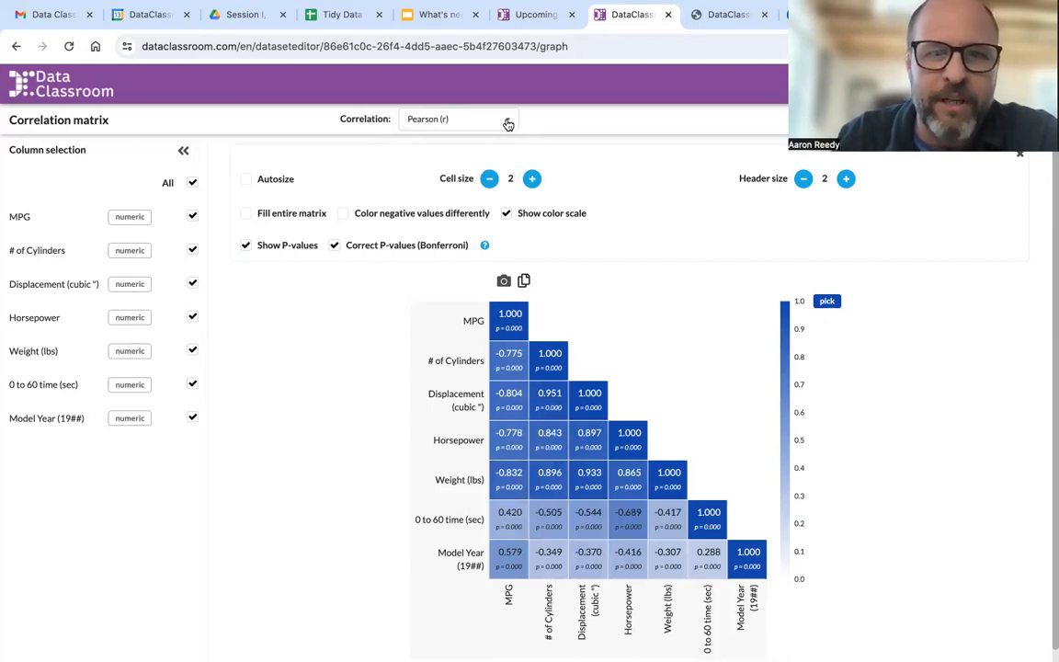
pyautogui.click(509, 124)
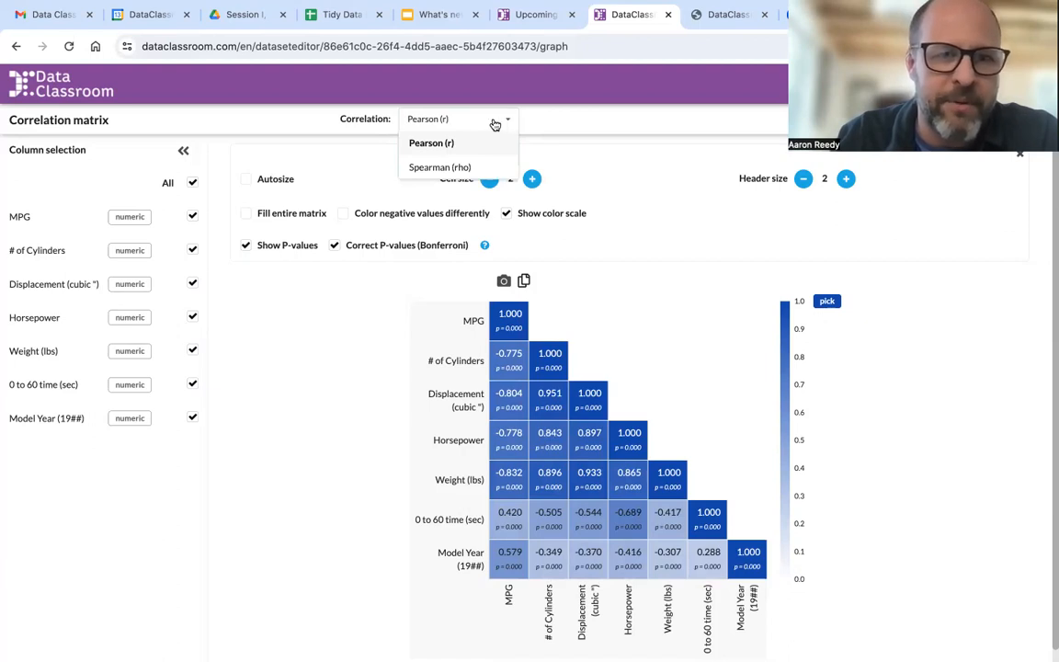
pyautogui.click(447, 168)
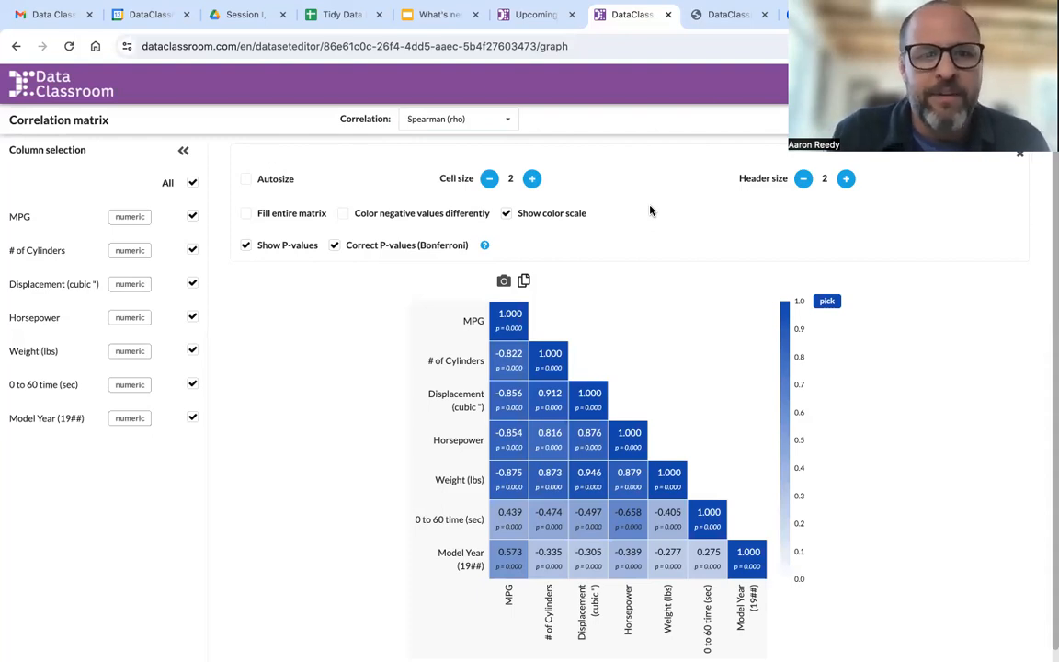
pyautogui.click(504, 124)
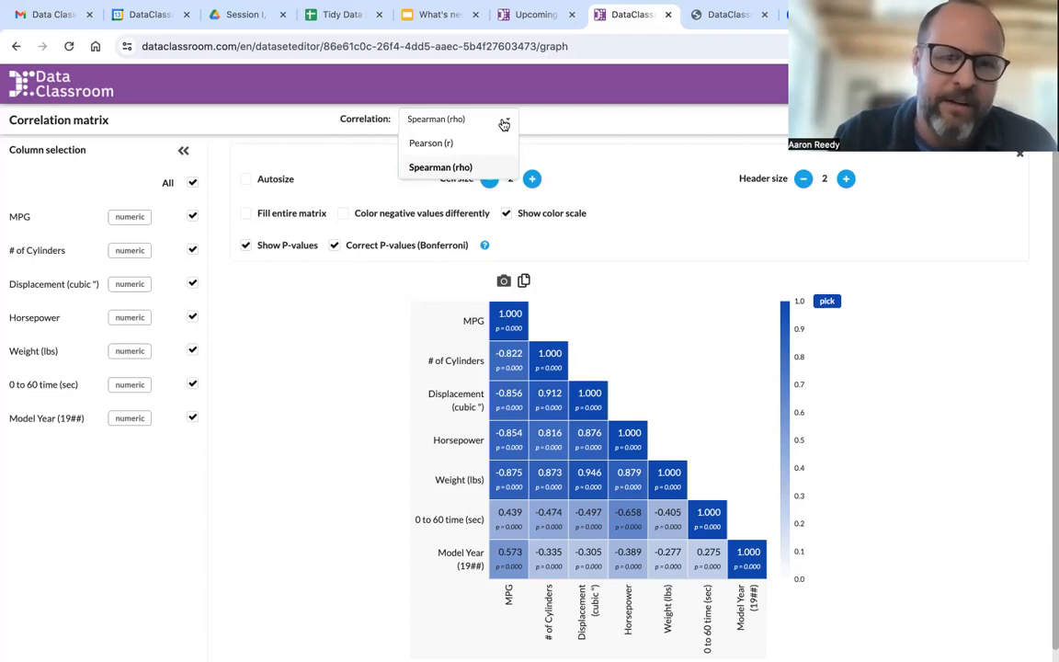
pyautogui.click(487, 145)
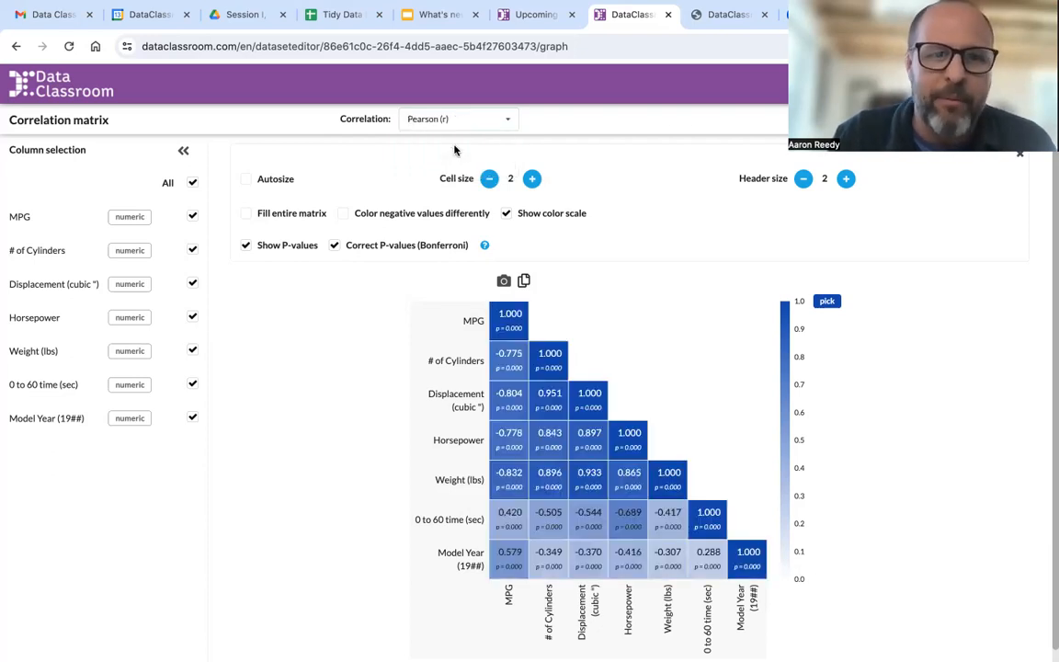
pyautogui.click(500, 125)
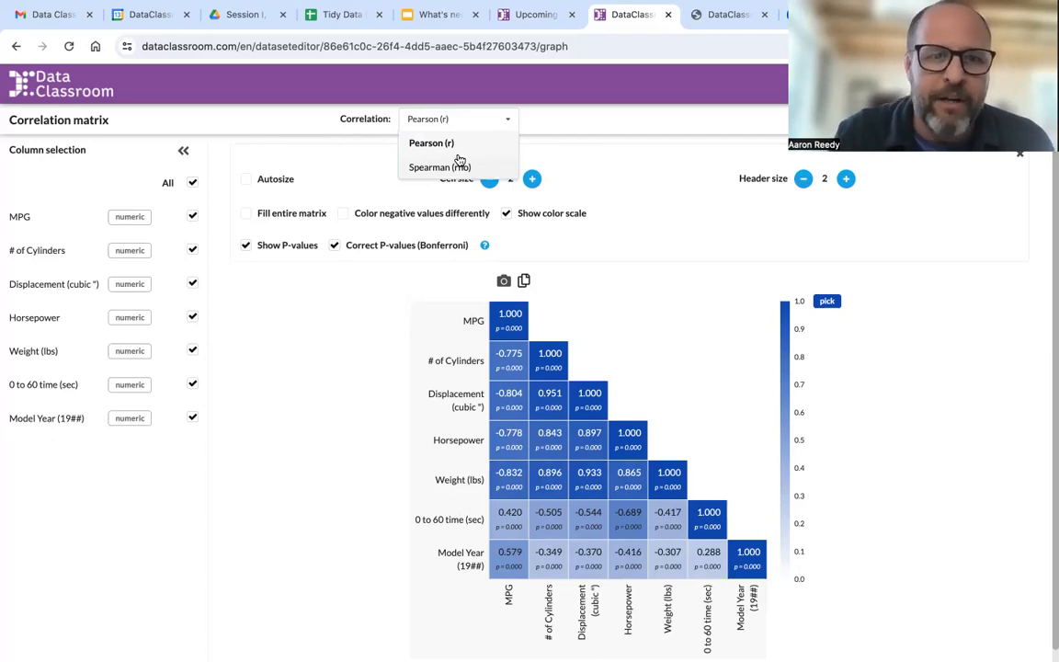
pyautogui.click(429, 167)
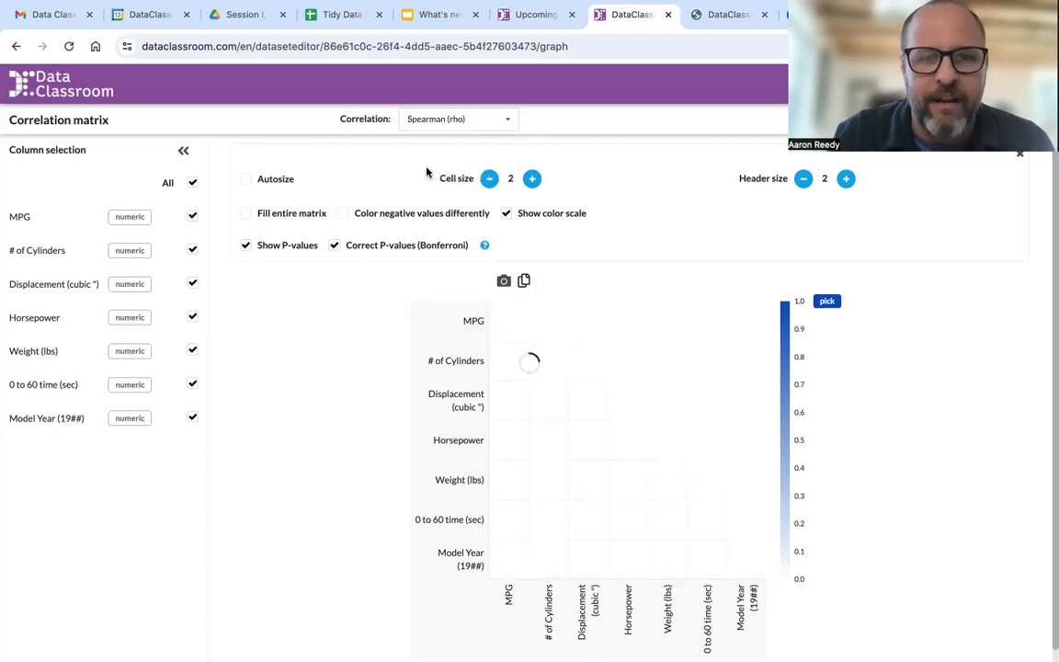
pyautogui.click(509, 123)
pyautogui.click(581, 120)
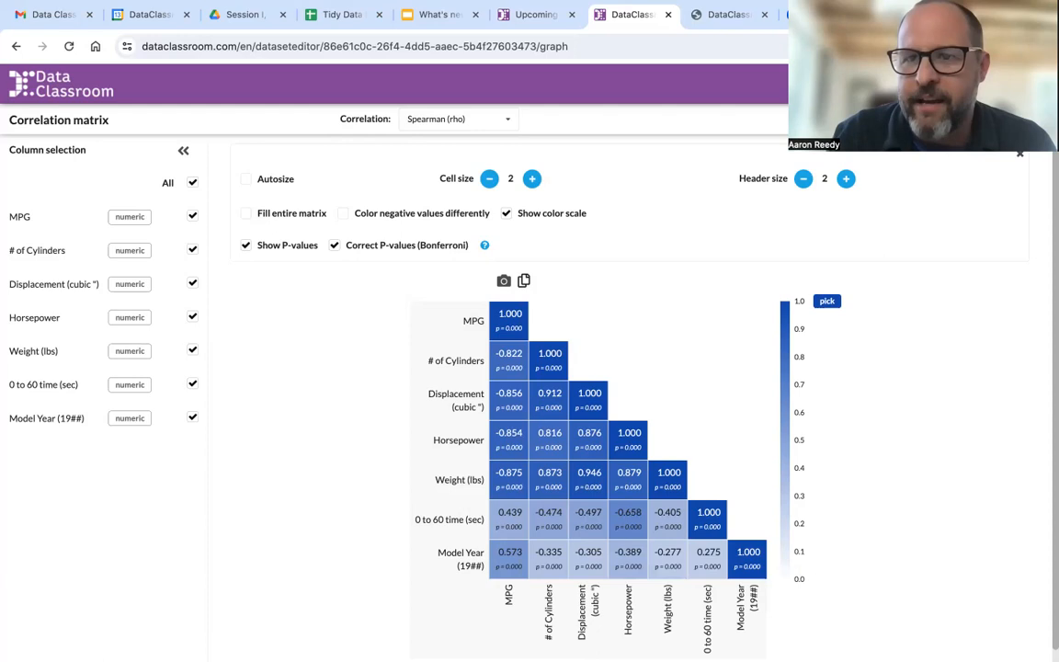
# Leave the Auto MPG Data Set, discarding its unsaved changes, and open the "melt this file" dataset.
pyautogui.press('Escape')
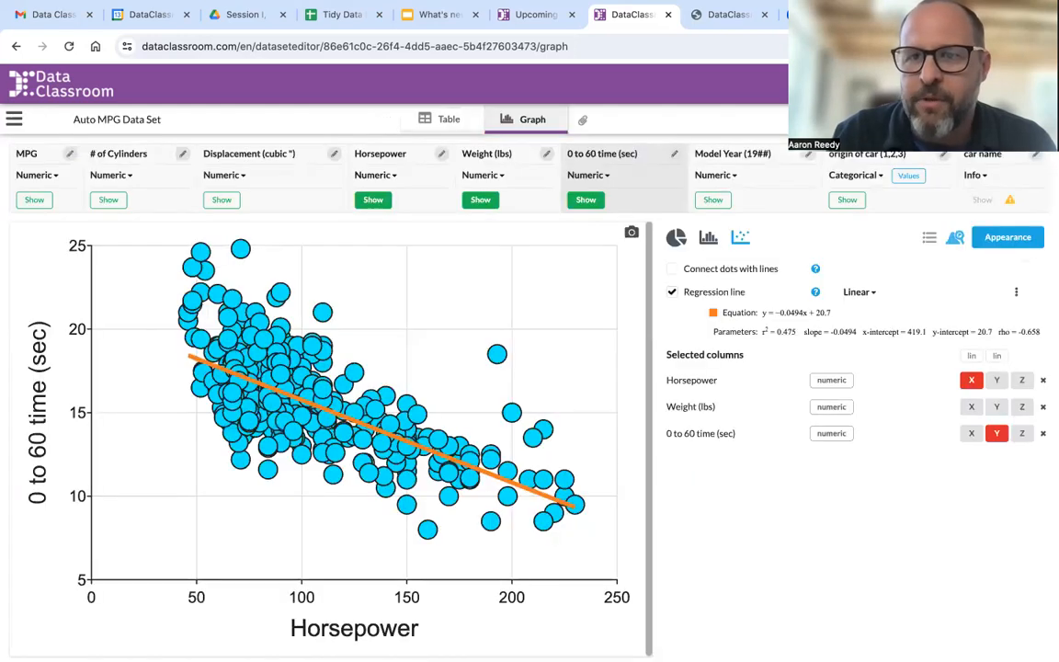
pyautogui.click(1025, 83)
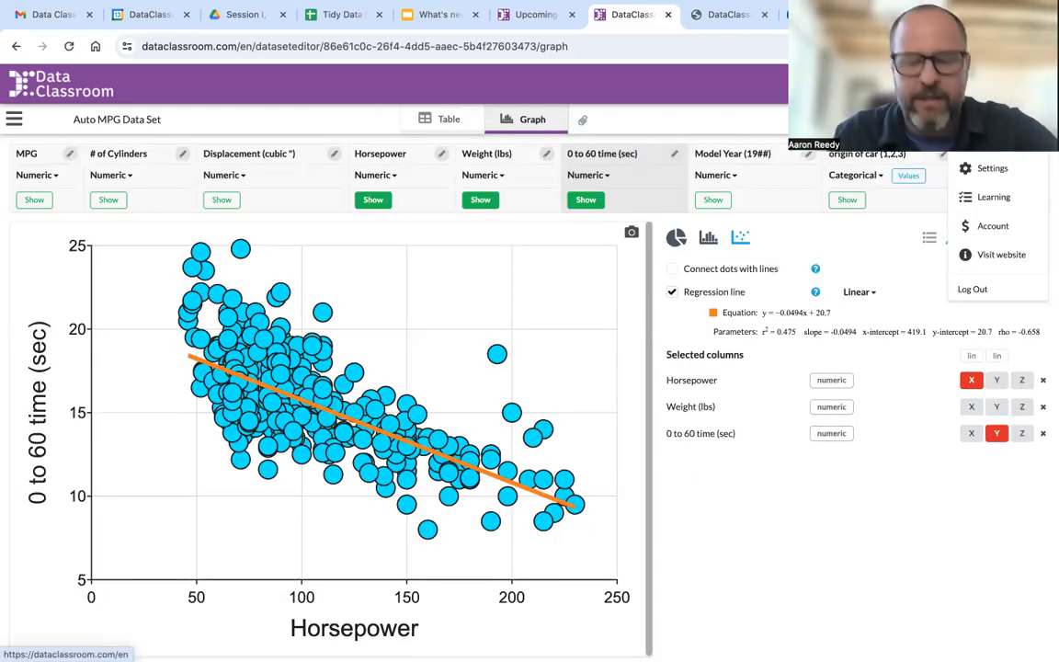
pyautogui.click(1001, 254)
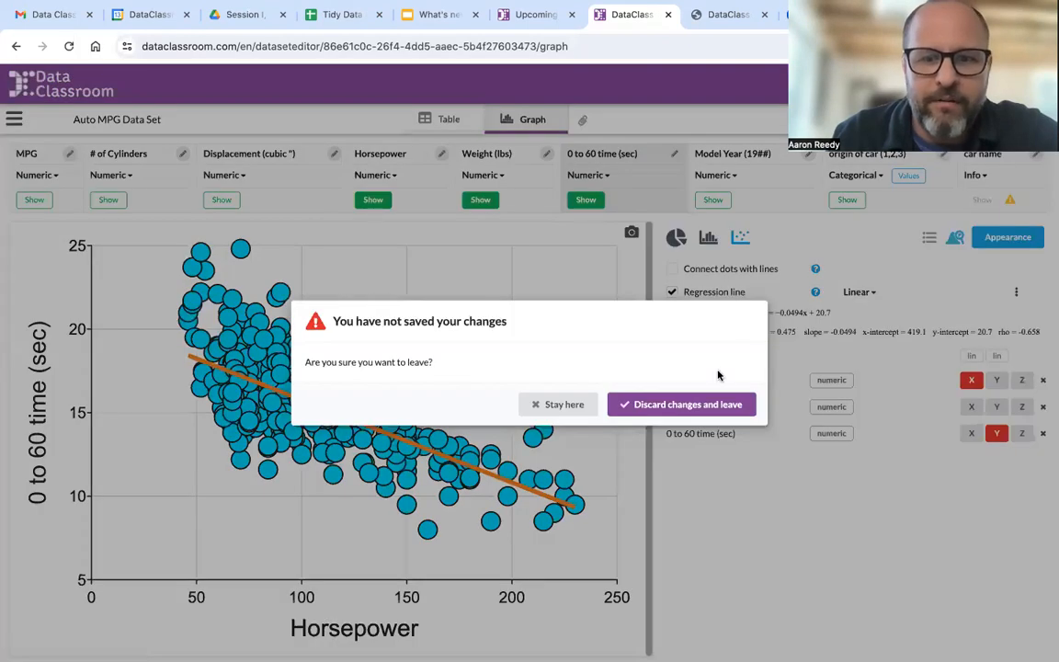
pyautogui.click(634, 406)
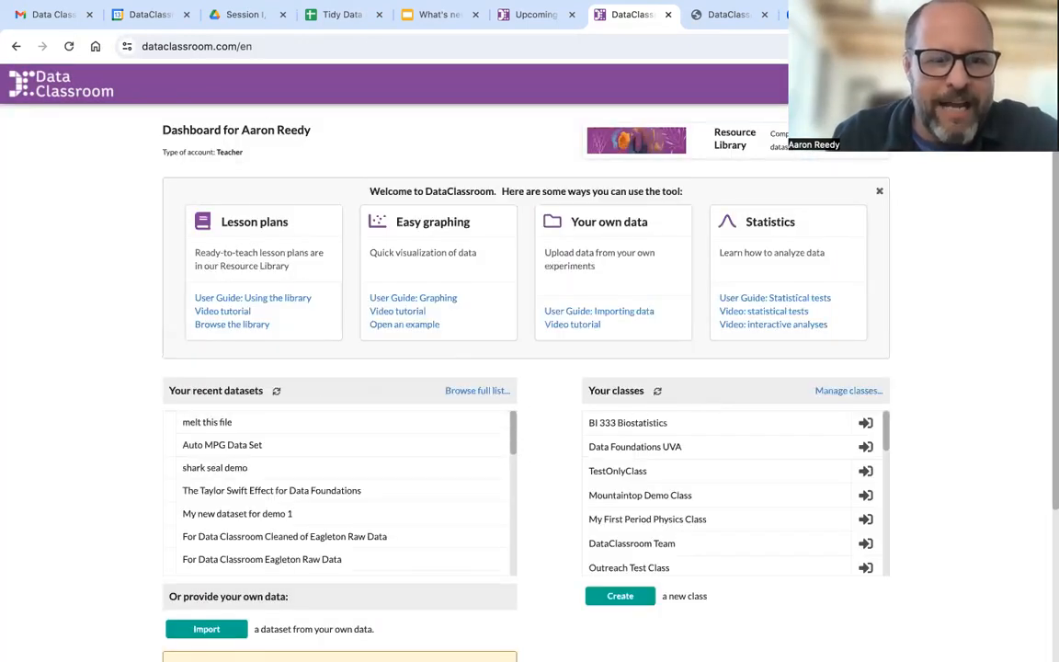
pyautogui.click(236, 426)
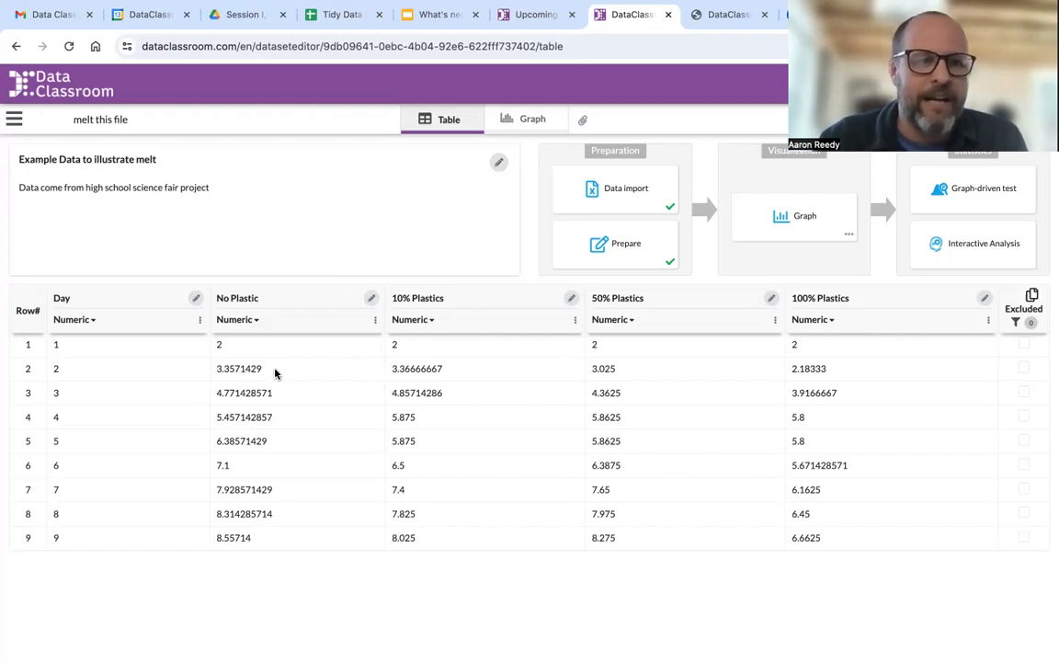
# Start melting the table to Tidy format, combining the No Plastic, 10% Plastics, 50% Plastics and 100% Plastics columns.
pyautogui.click(13, 122)
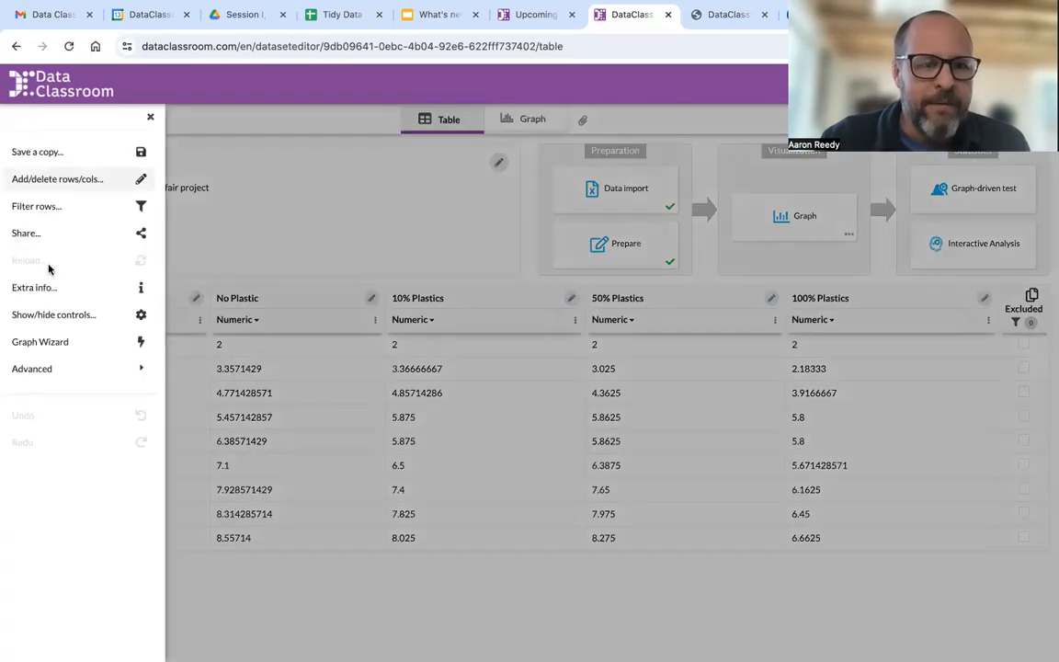
pyautogui.click(85, 371)
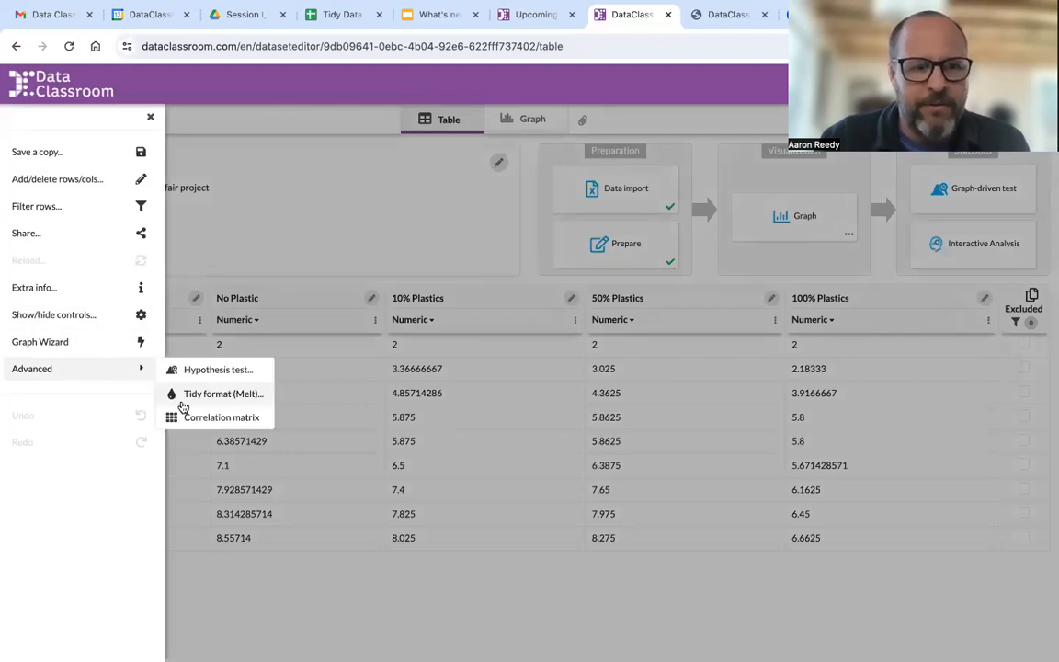
pyautogui.click(241, 395)
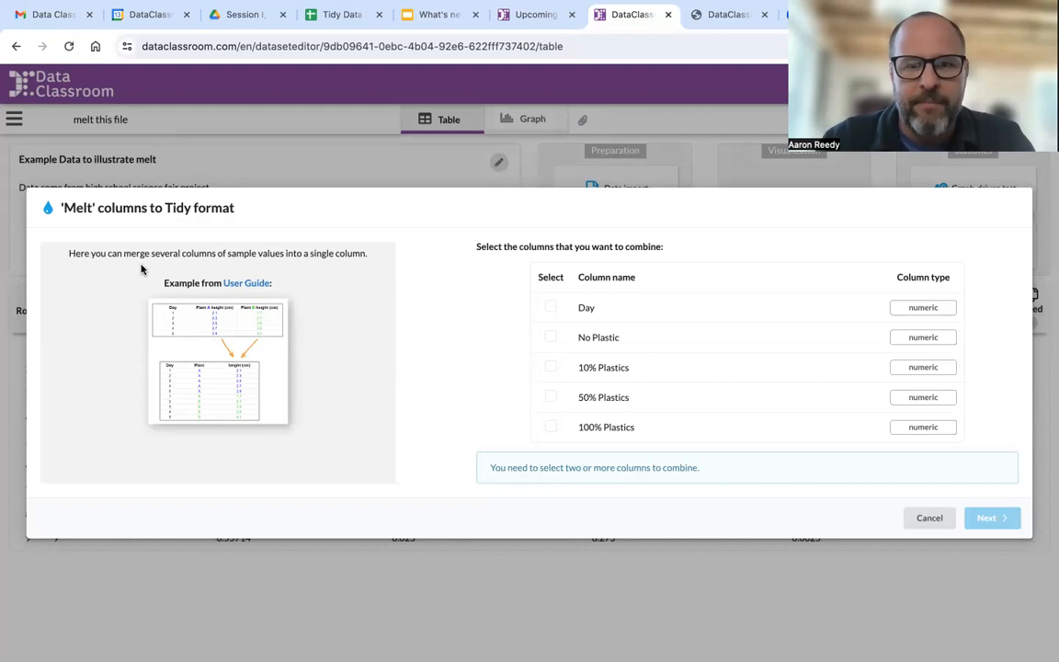
pyautogui.click(551, 337)
pyautogui.click(551, 368)
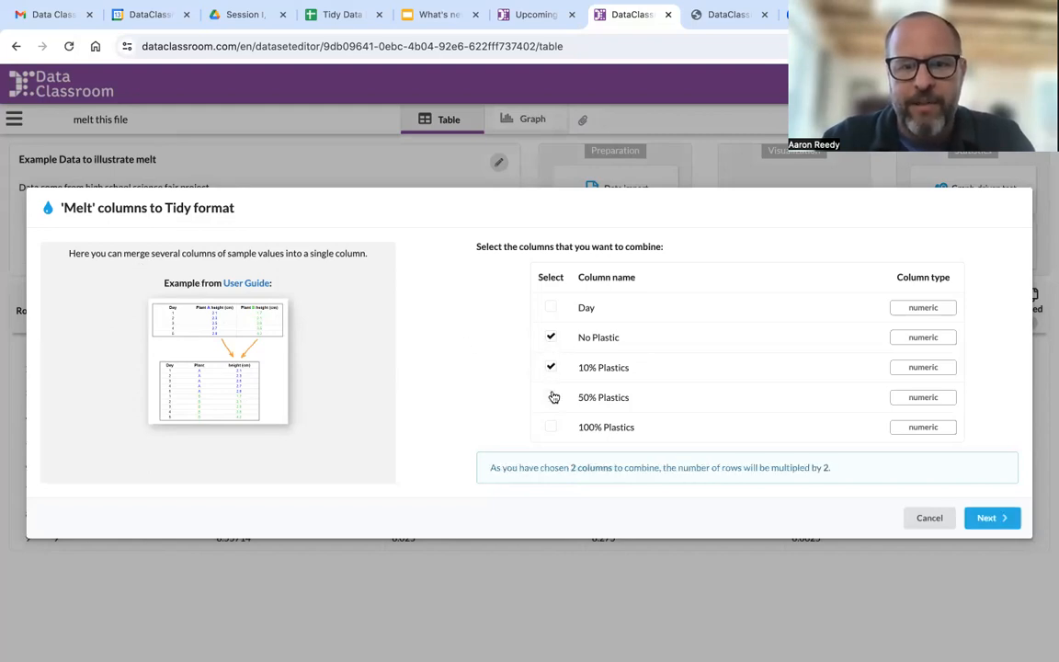
pyautogui.click(552, 428)
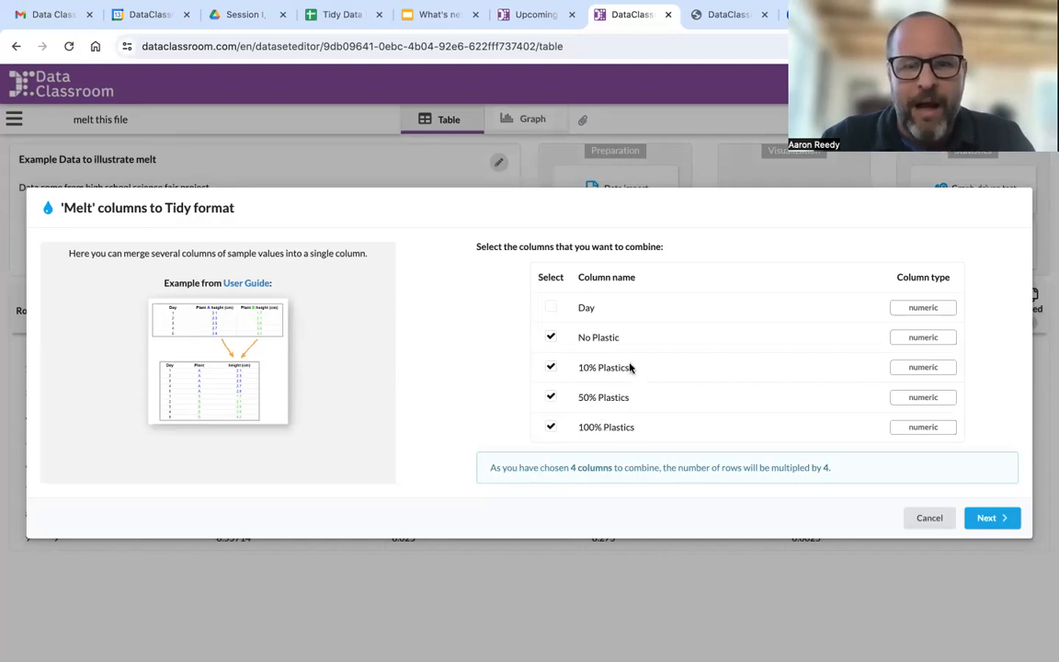
pyautogui.click(987, 518)
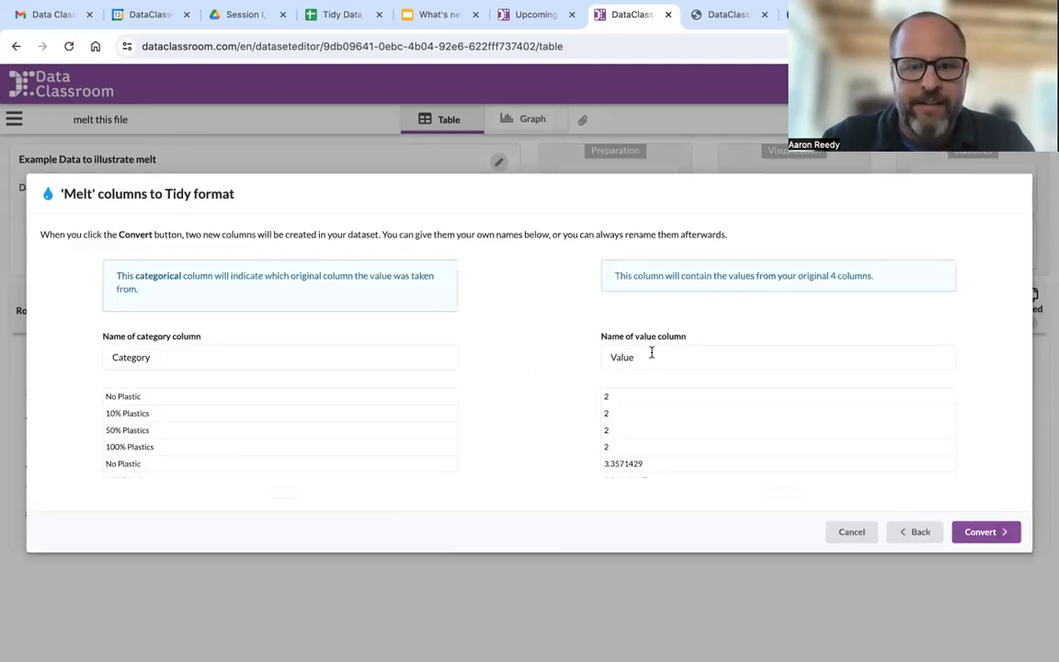
# Name the melt's category column "Plastic treatment".
pyautogui.click(152, 357)
pyautogui.press('BackSpace')
pyautogui.press('BackSpace')
pyautogui.press('BackSpace')
pyautogui.press('BackSpace')
pyautogui.press('BackSpace')
pyautogui.press('BackSpace')
pyautogui.press('BackSpace')
pyautogui.press('BackSpace')
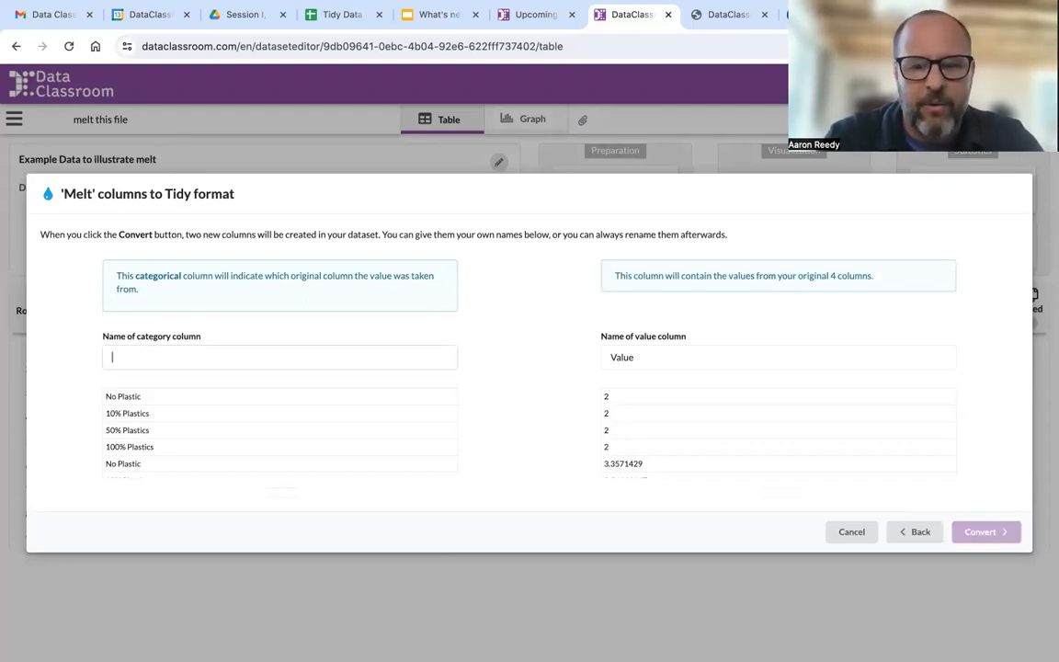
pyautogui.write('Plastic')
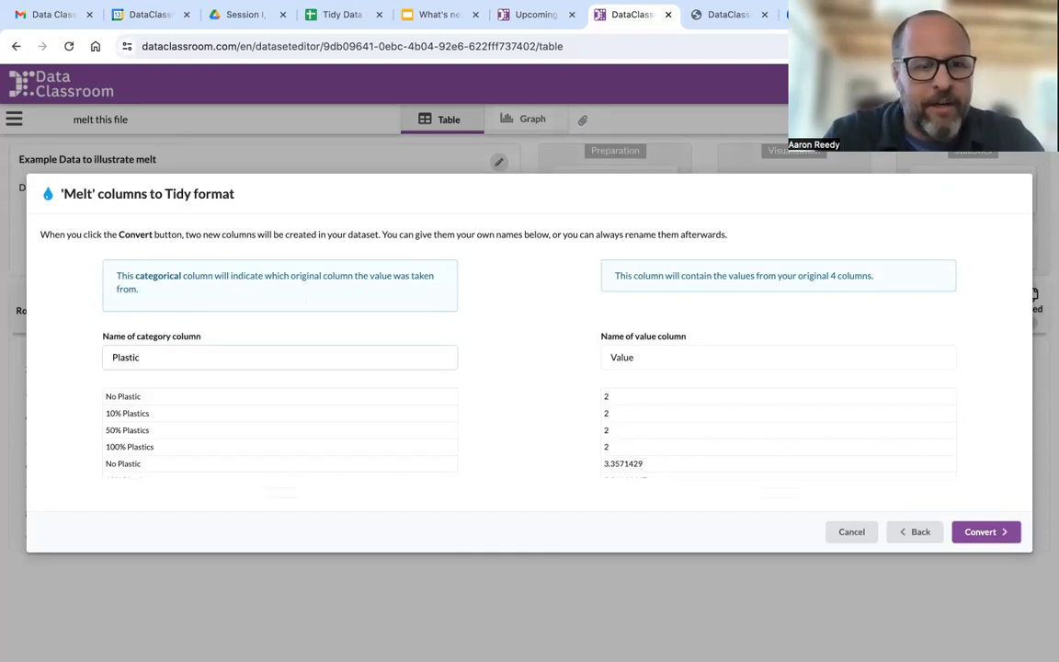
pyautogui.write(' trea')
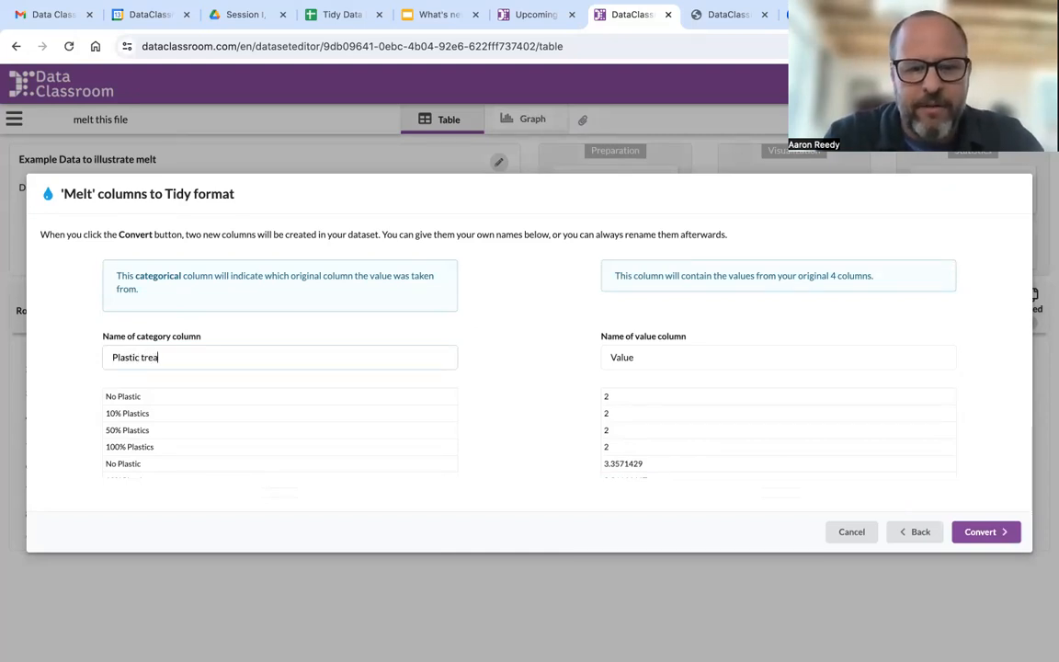
pyautogui.write('tment')
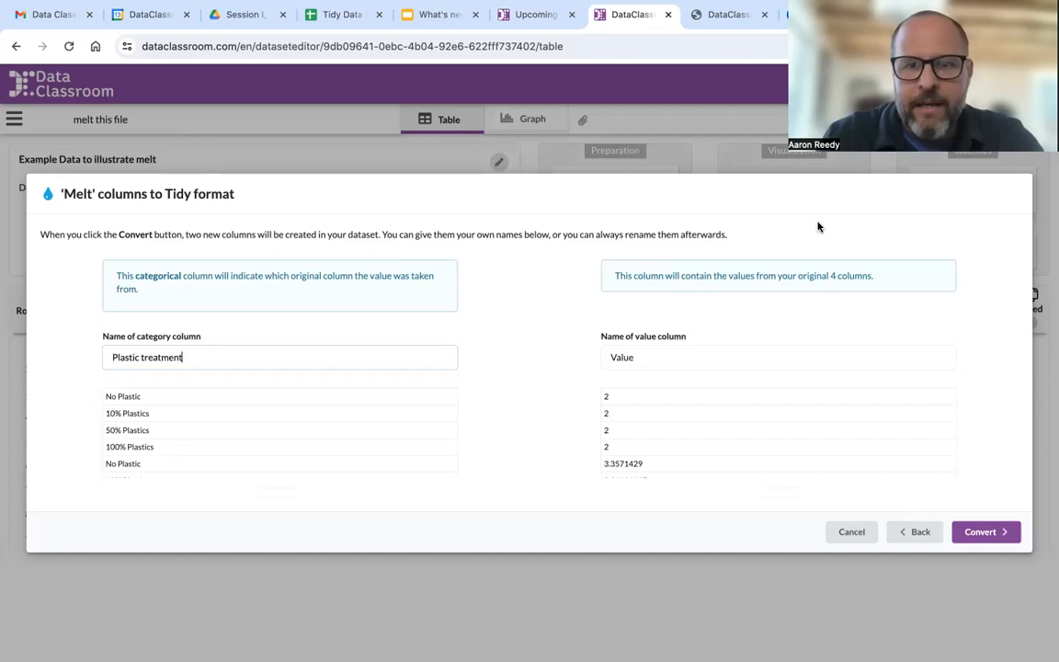
# Name the melt's value column "Height (cm)" and convert the dataset.
pyautogui.click(650, 357)
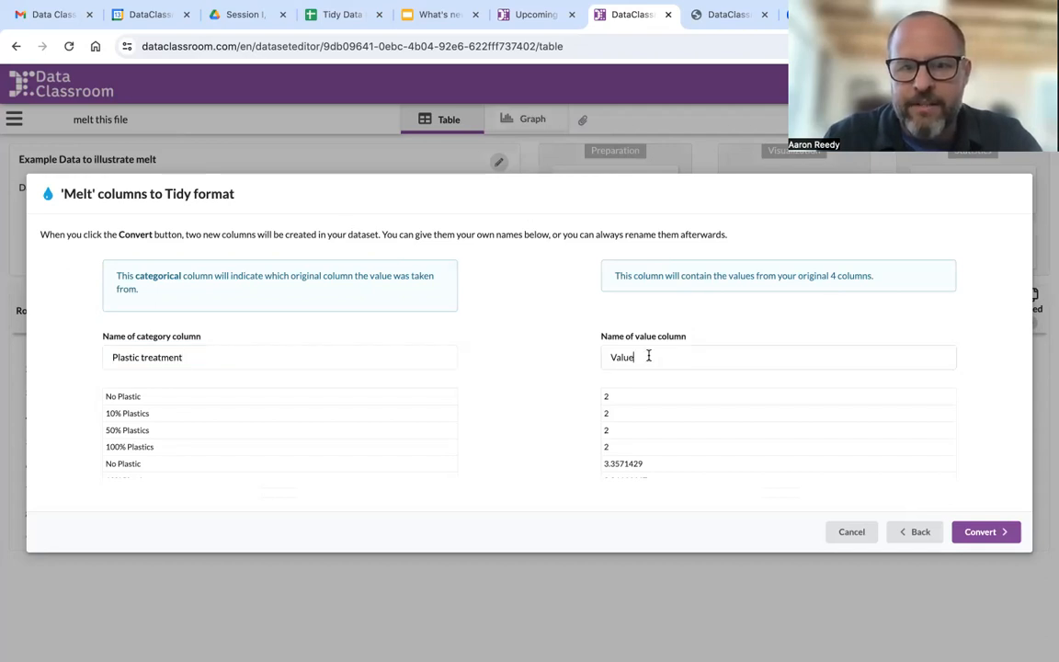
pyautogui.press('BackSpace')
pyautogui.press('BackSpace')
pyautogui.press('BackSpace')
pyautogui.press('BackSpace')
pyautogui.press('BackSpace')
pyautogui.write('Height (cm)')
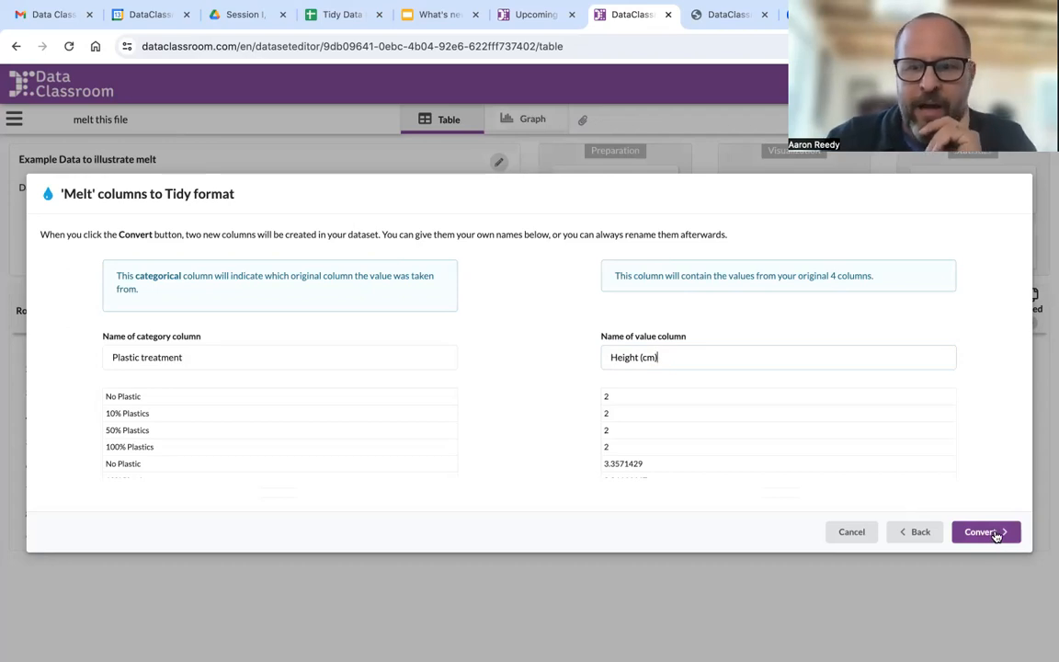
pyautogui.click(992, 535)
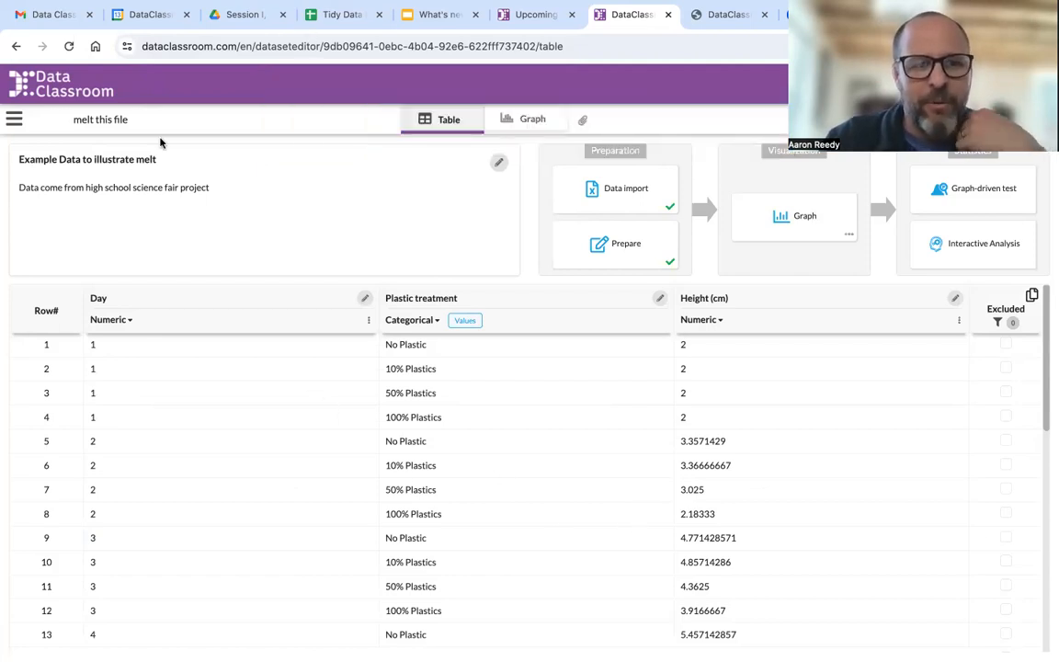
# Graph Height (cm) on Y against Day on X, with Plastic treatment as Z and the dots connected with lines.
pyautogui.scroll(-5, 166, 441)
pyautogui.scroll(5, 166, 442)
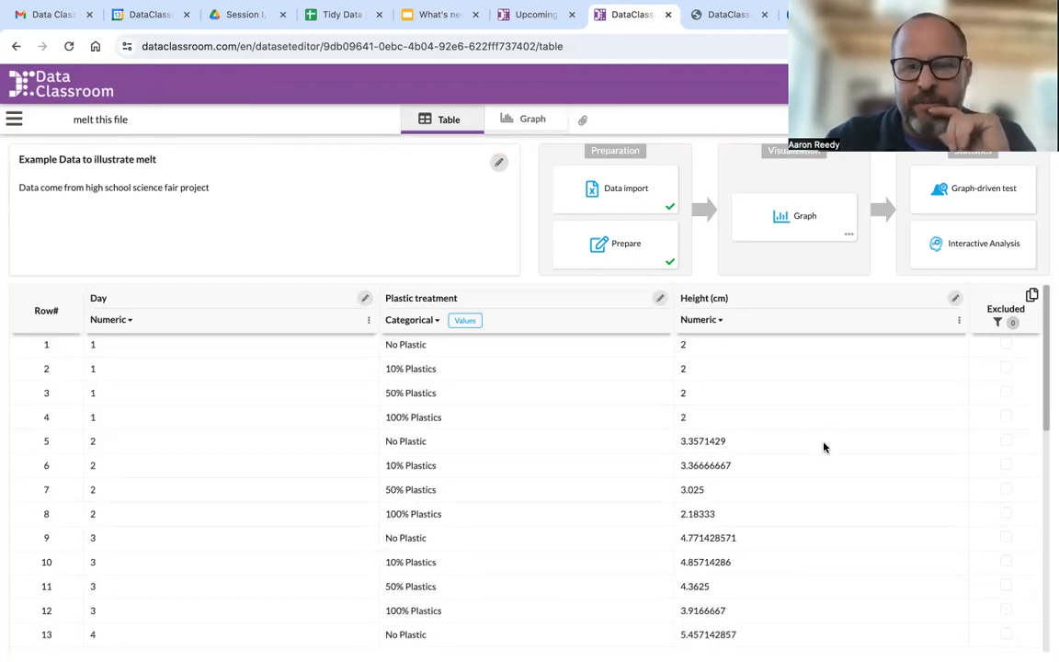
pyautogui.scroll(-3, 767, 495)
pyautogui.scroll(3, 766, 495)
pyautogui.click(531, 121)
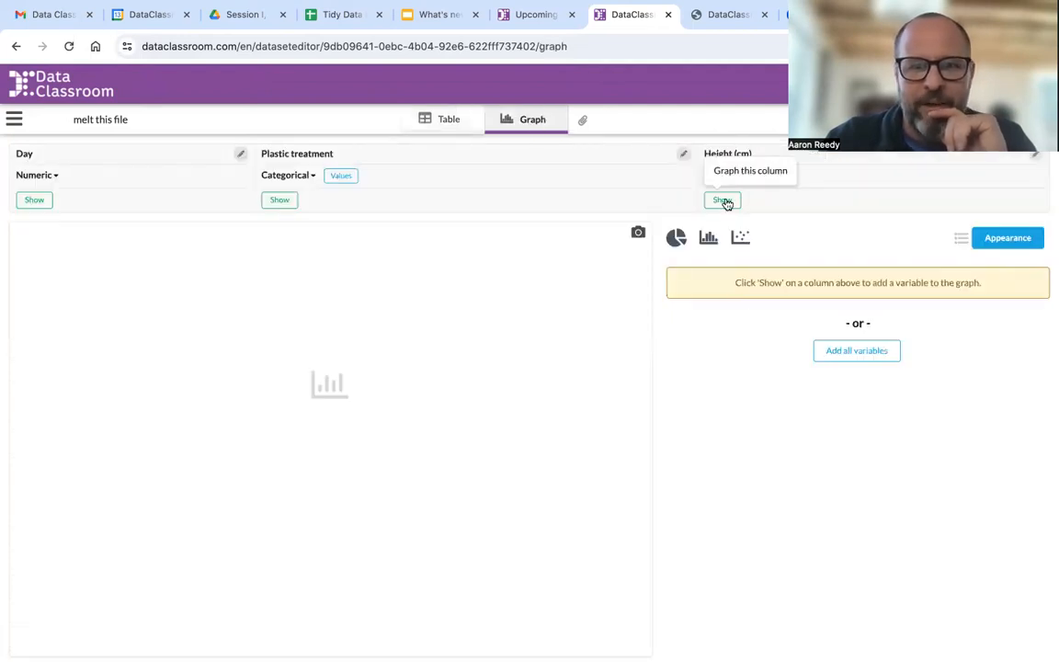
pyautogui.click(706, 201)
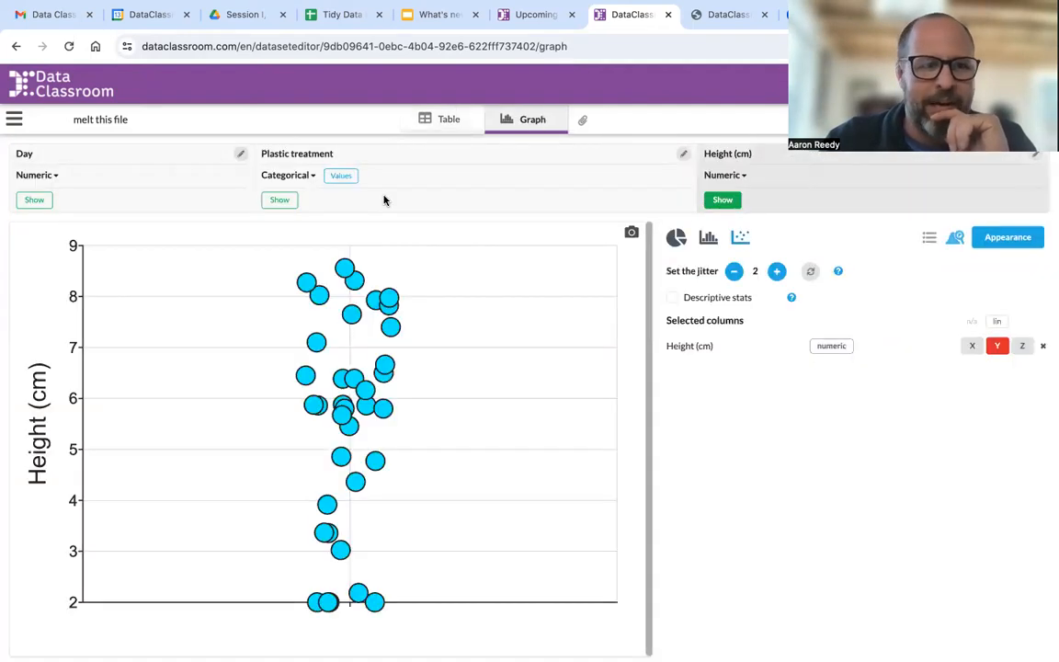
pyautogui.click(44, 200)
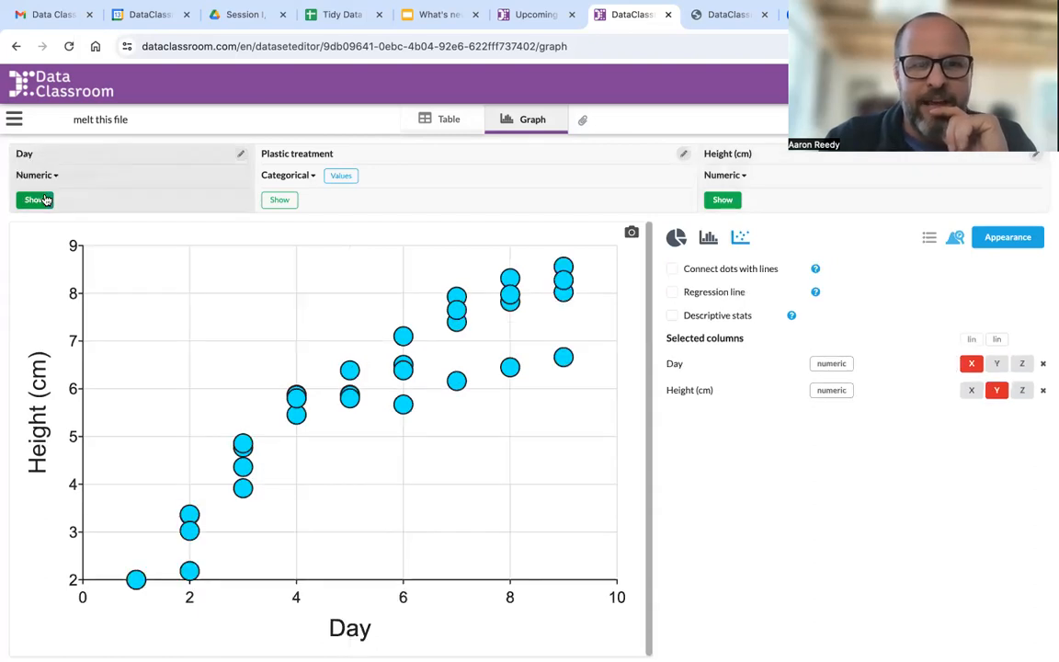
pyautogui.click(280, 201)
pyautogui.click(1024, 392)
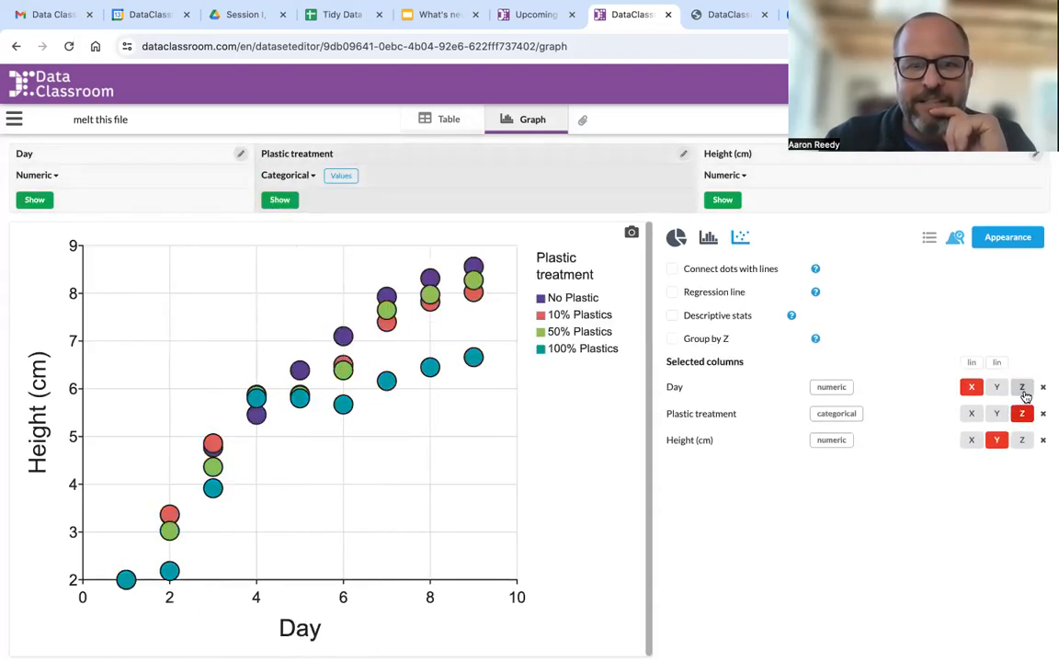
pyautogui.click(673, 269)
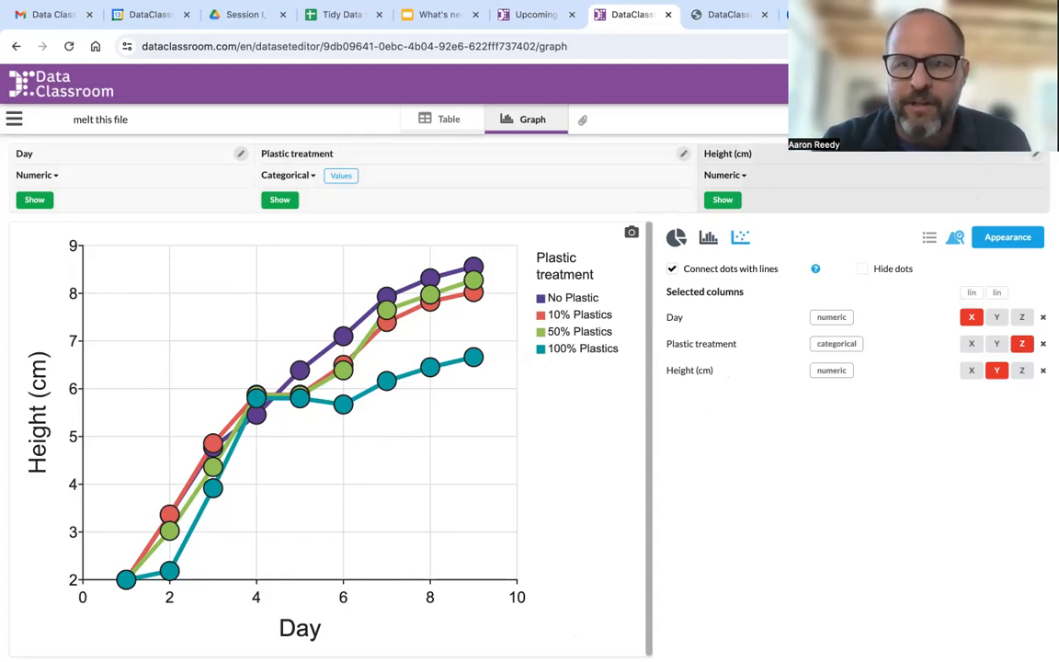
# Search the Resource Library for "potat" and open the Potato Osmosis Lab Data dataset.
pyautogui.moveTo(890, 84)
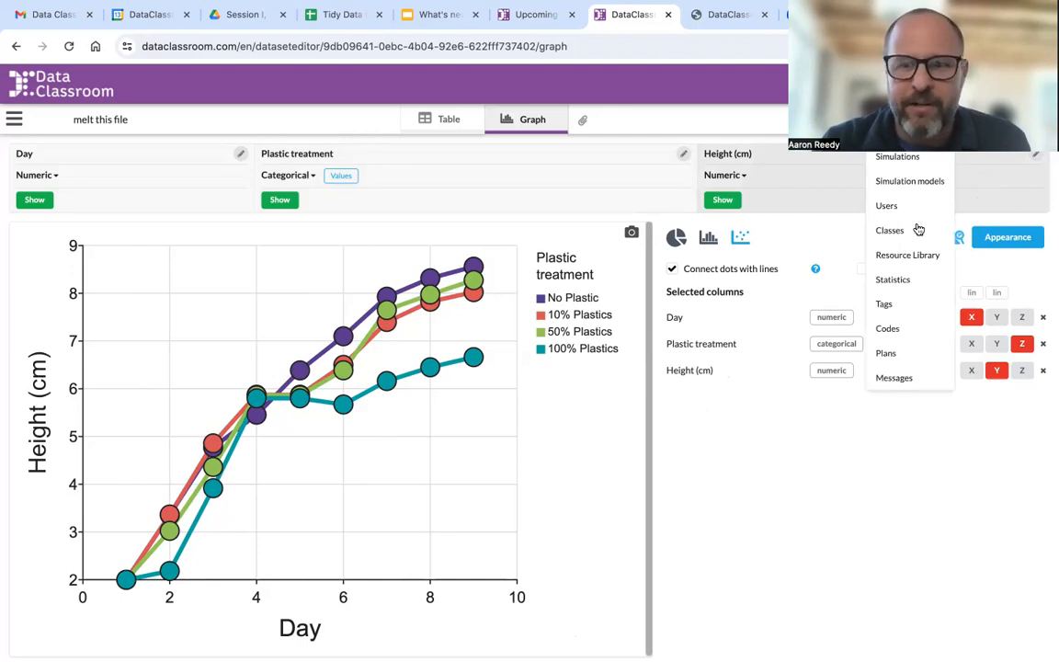
pyautogui.click(920, 262)
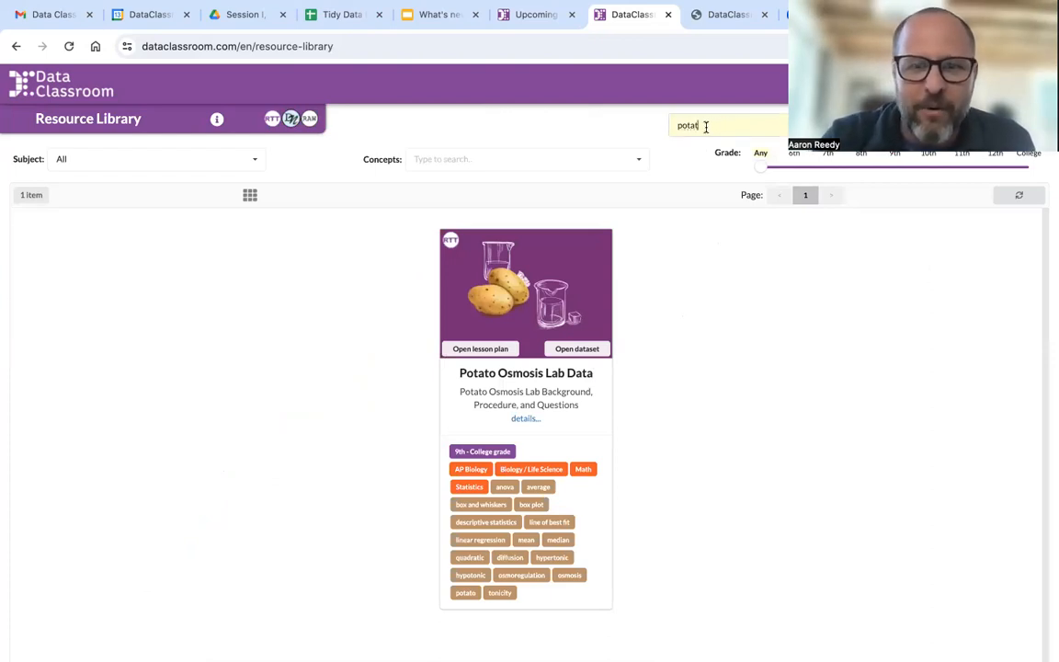
pyautogui.click(578, 351)
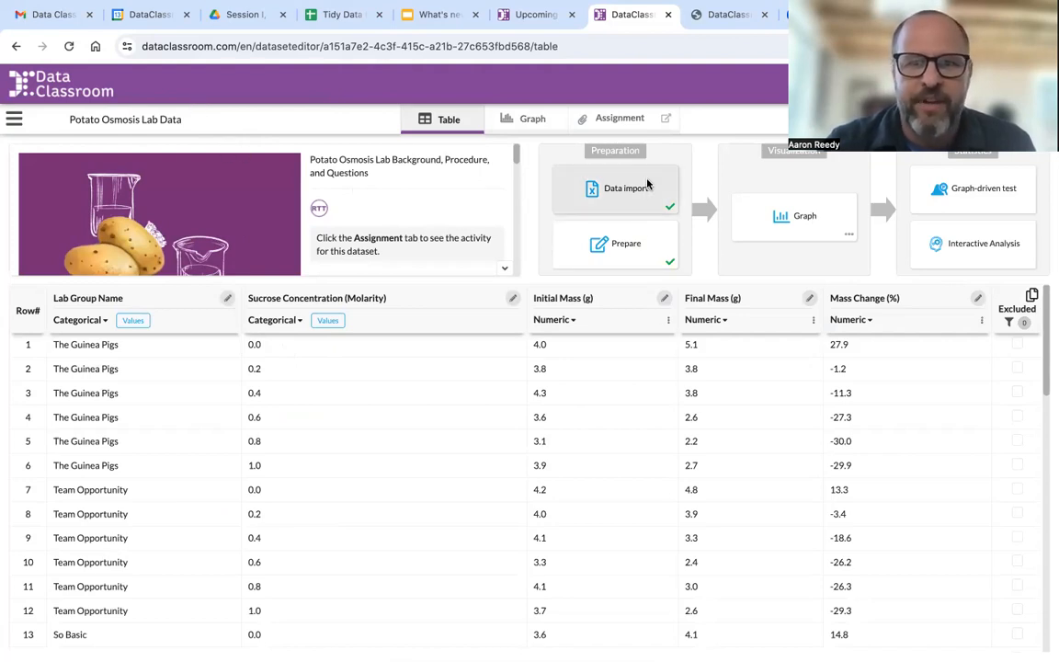
# Graph Mass Change (%) on Y against Sucrose Concentration (Molarity) on X.
pyautogui.click(541, 121)
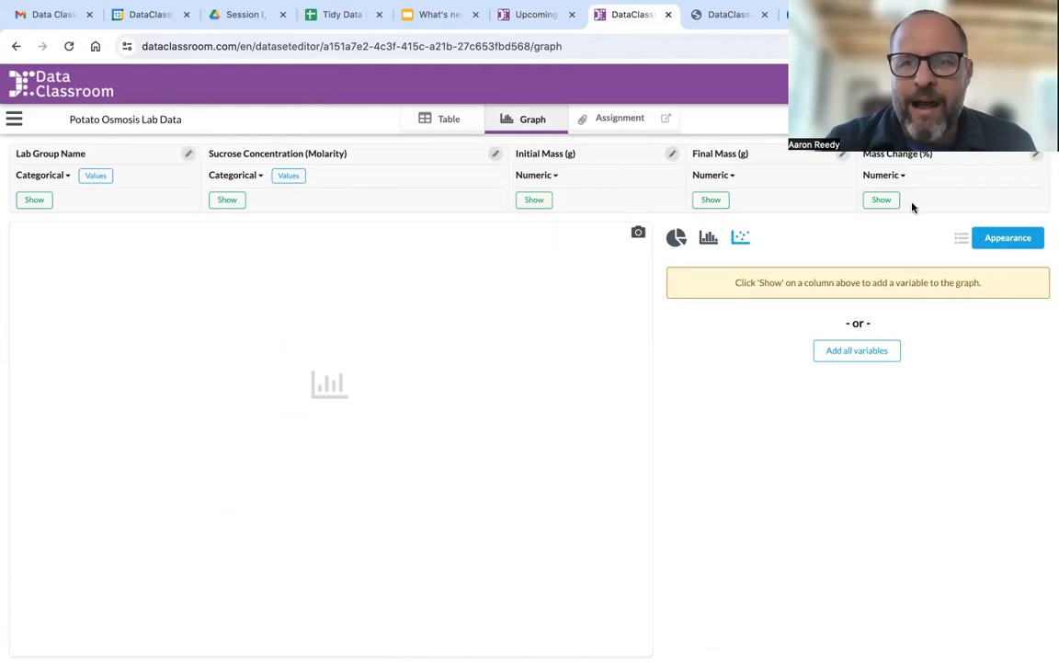
pyautogui.click(887, 203)
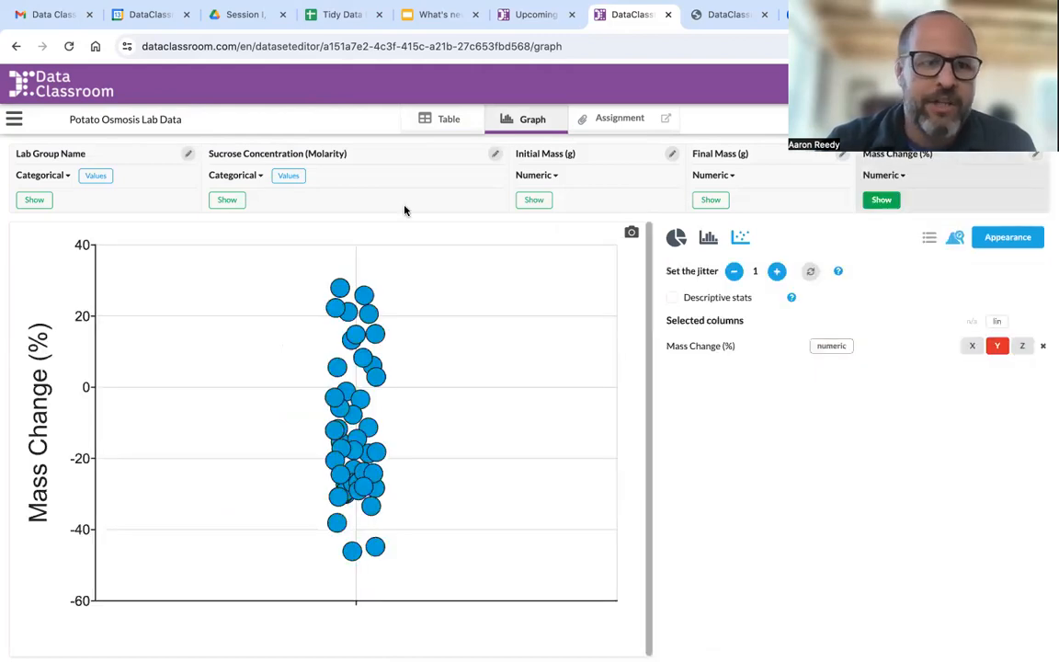
pyautogui.click(234, 200)
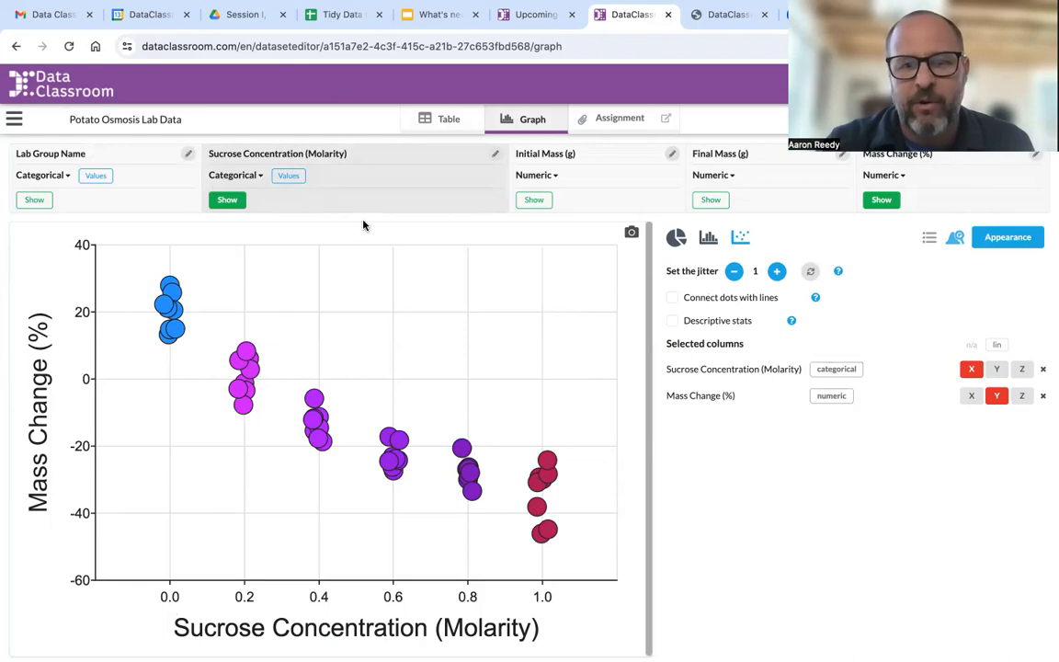
# Add mean-based descriptive stats with 95% confidence interval error bars to the mass change graph.
pyautogui.click(673, 321)
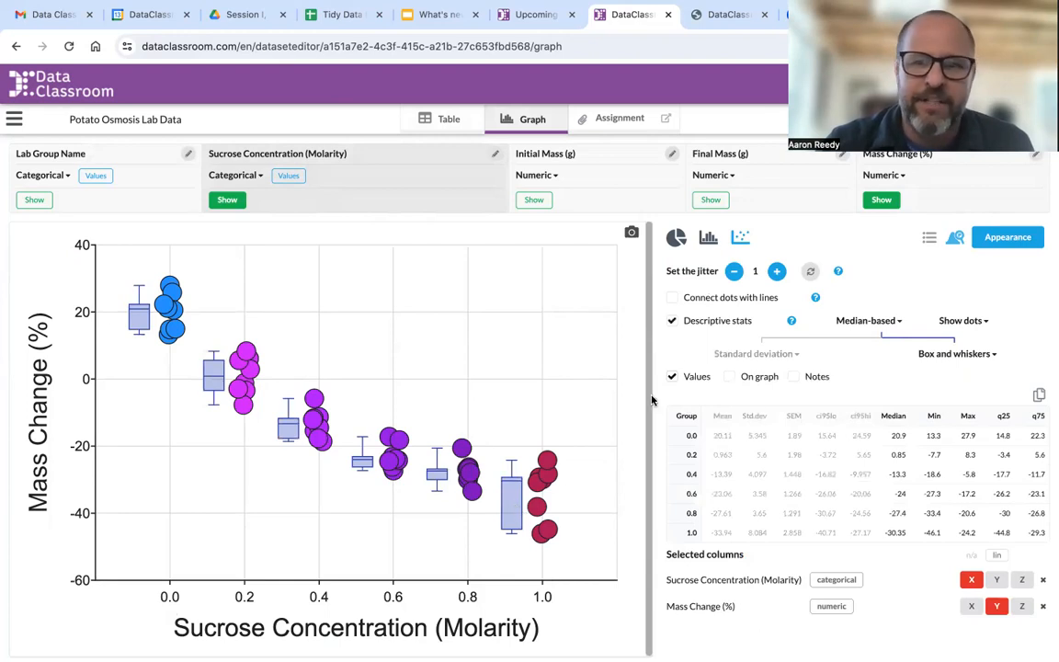
pyautogui.click(866, 322)
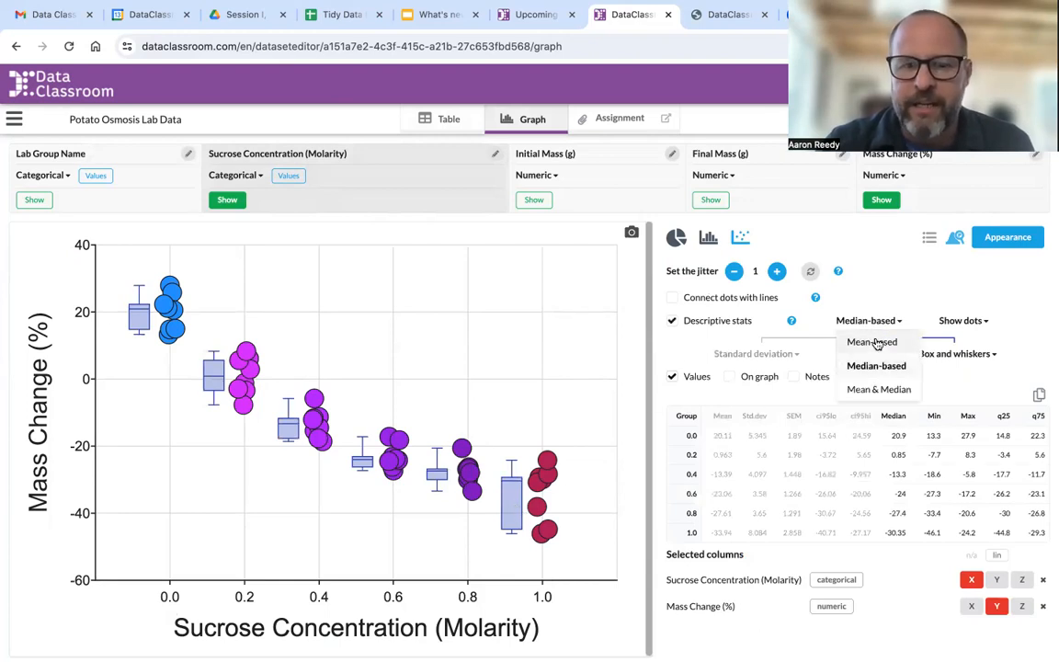
pyautogui.click(874, 342)
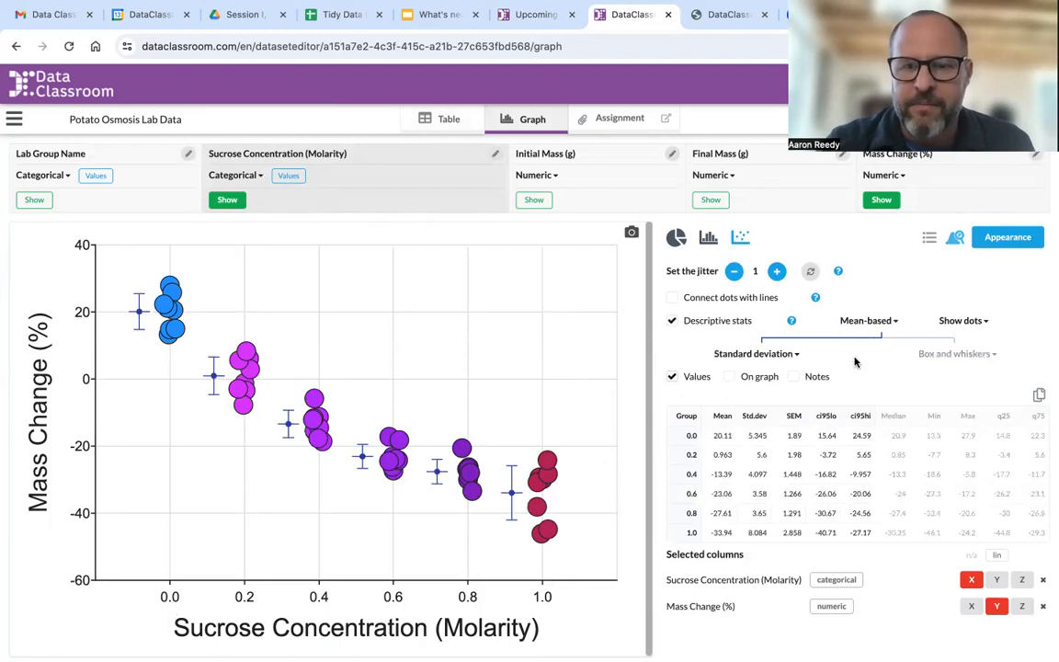
pyautogui.click(788, 356)
pyautogui.click(780, 470)
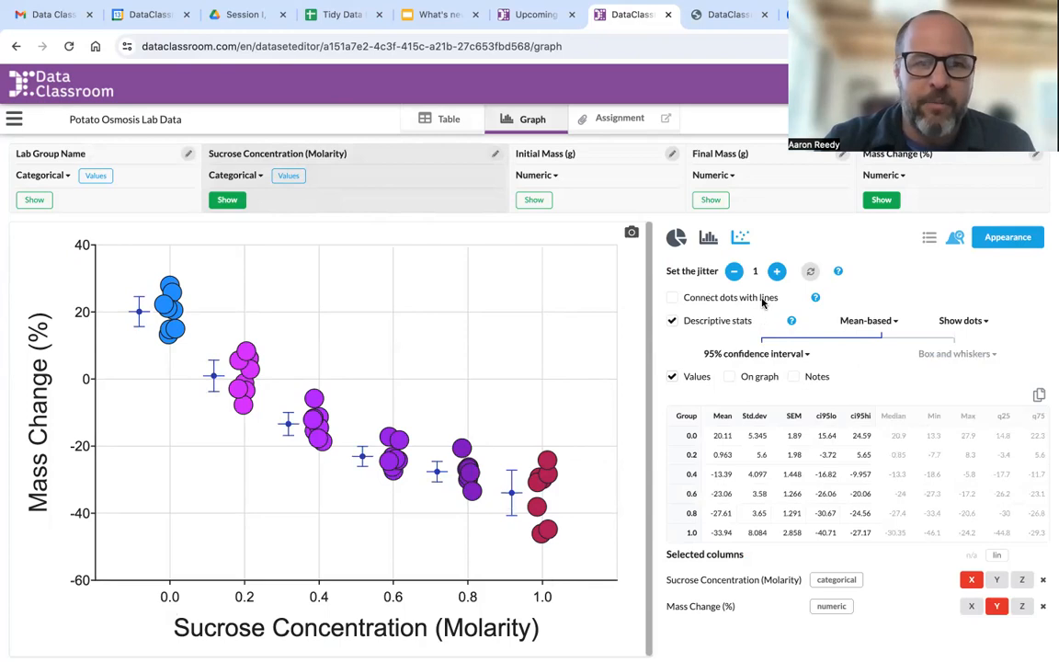
# Change the Sucrose Concentration (Molarity) column type to Numeric, and compare the graph without and with descriptive stats, leaving them shown.
pyautogui.click(246, 180)
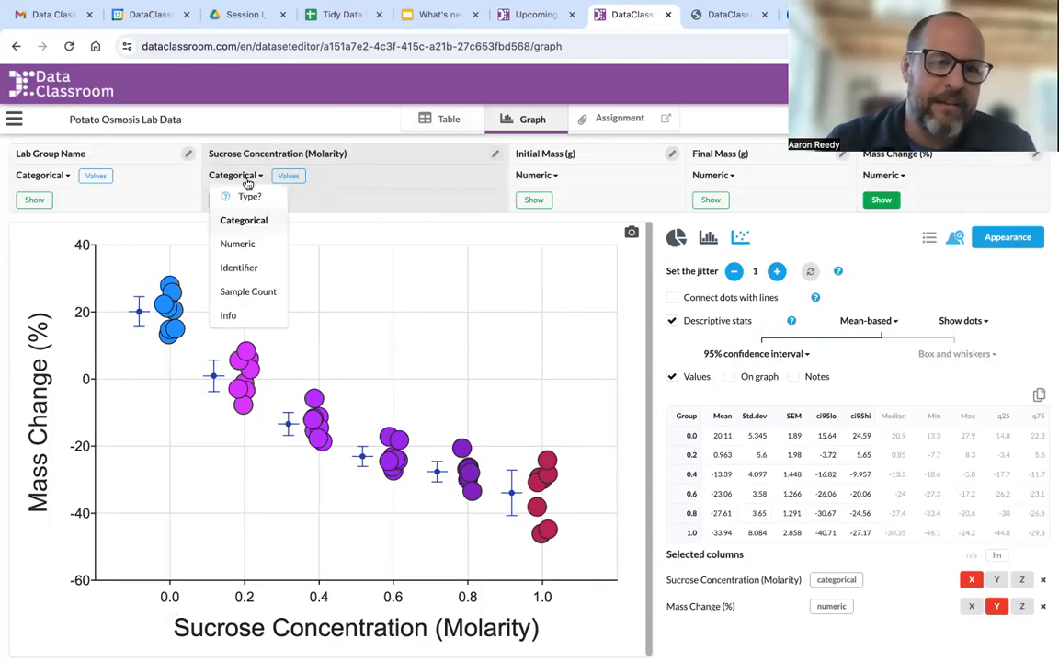
pyautogui.click(237, 244)
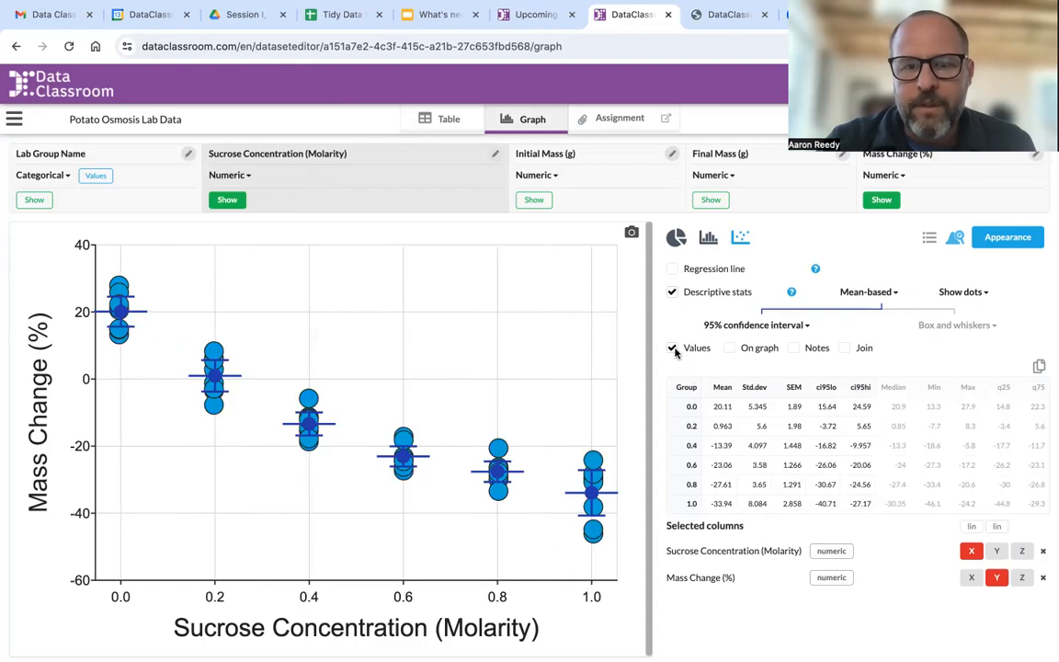
pyautogui.click(672, 295)
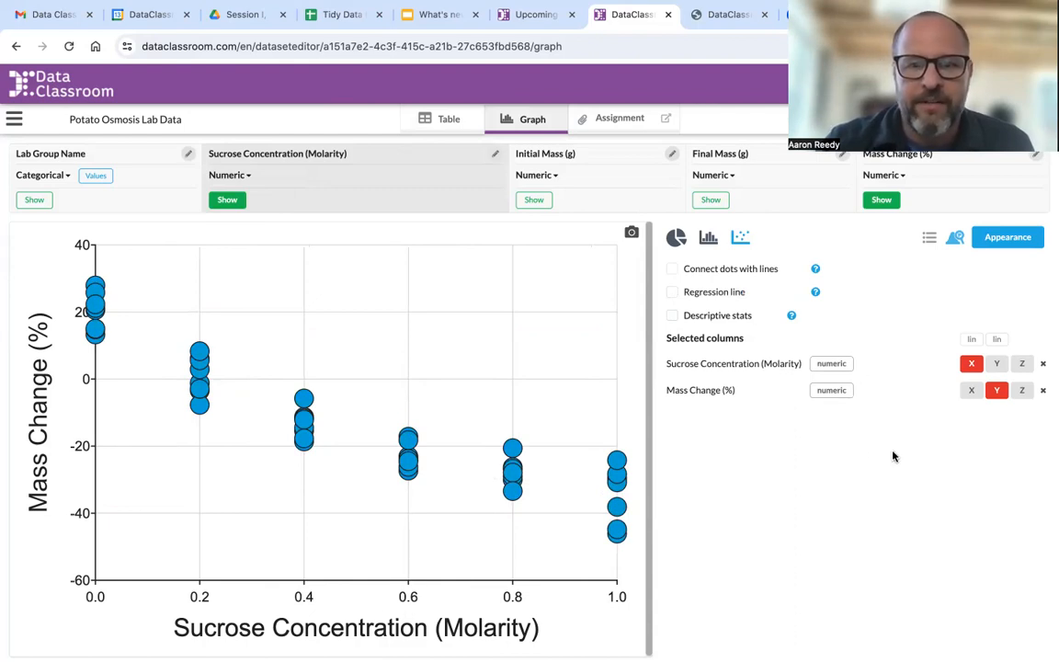
pyautogui.click(672, 316)
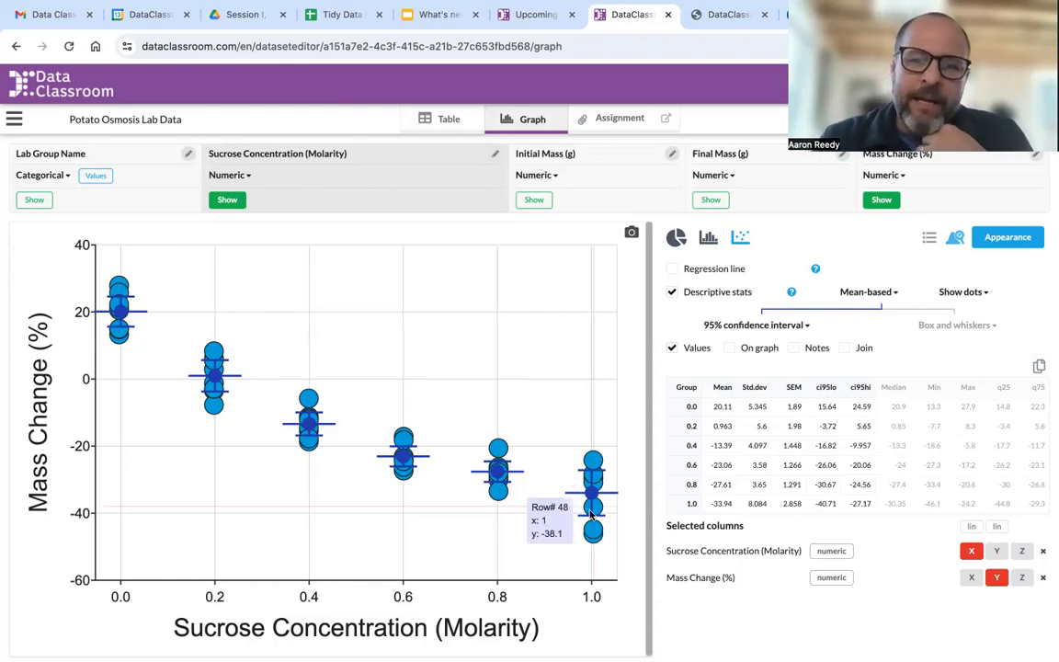
pyautogui.moveTo(599, 460)
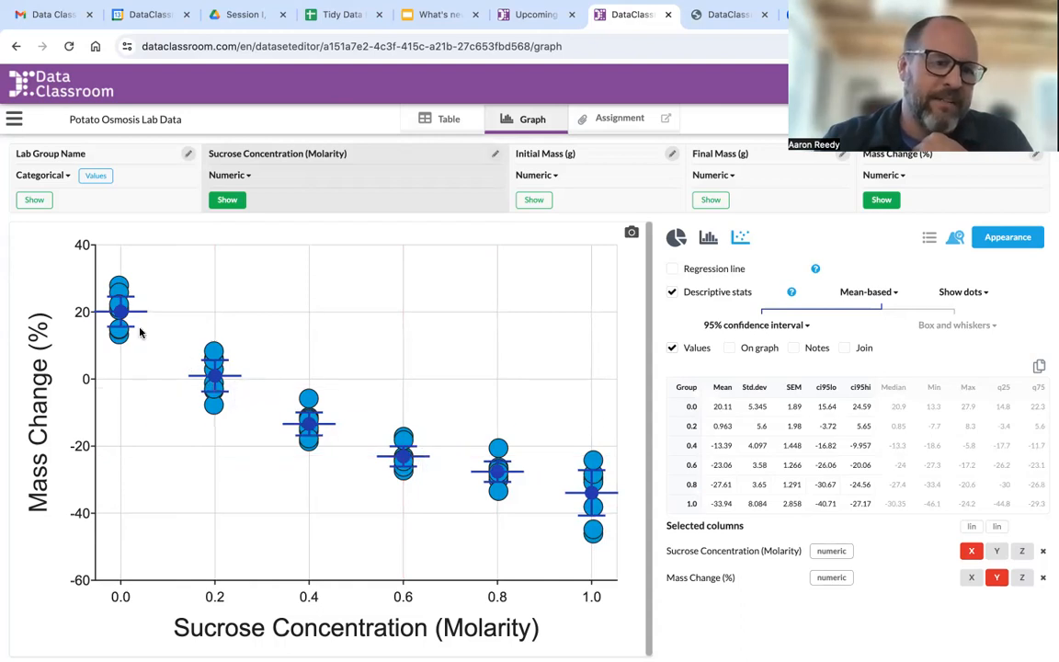
pyautogui.moveTo(118, 349)
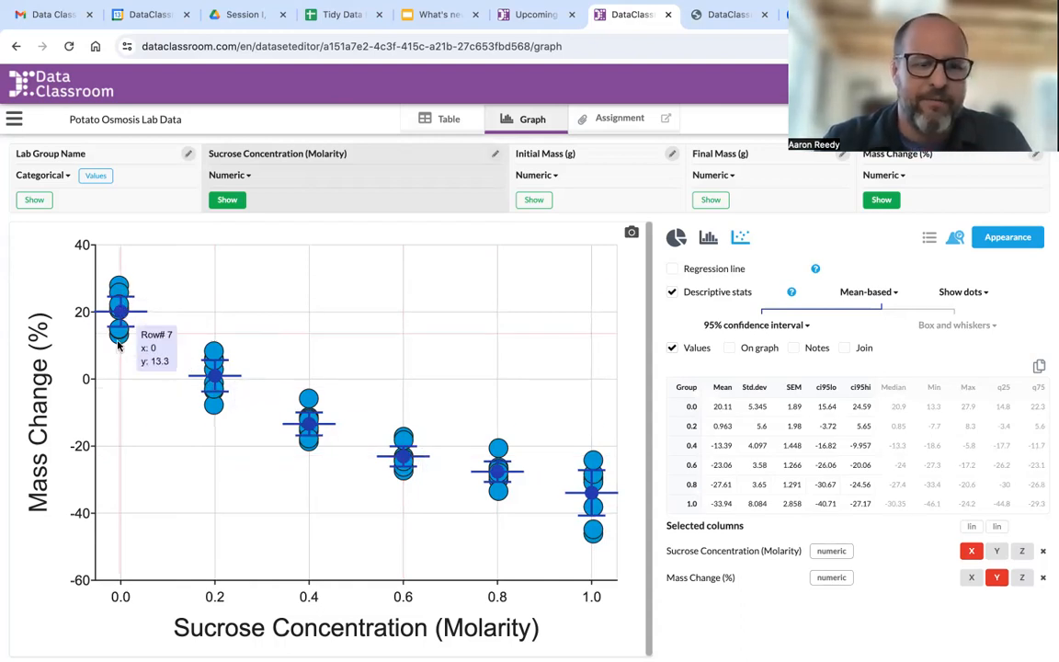
# Hide the individual dots on the mass change graph, and try joining the group means with a line.
pyautogui.moveTo(123, 290)
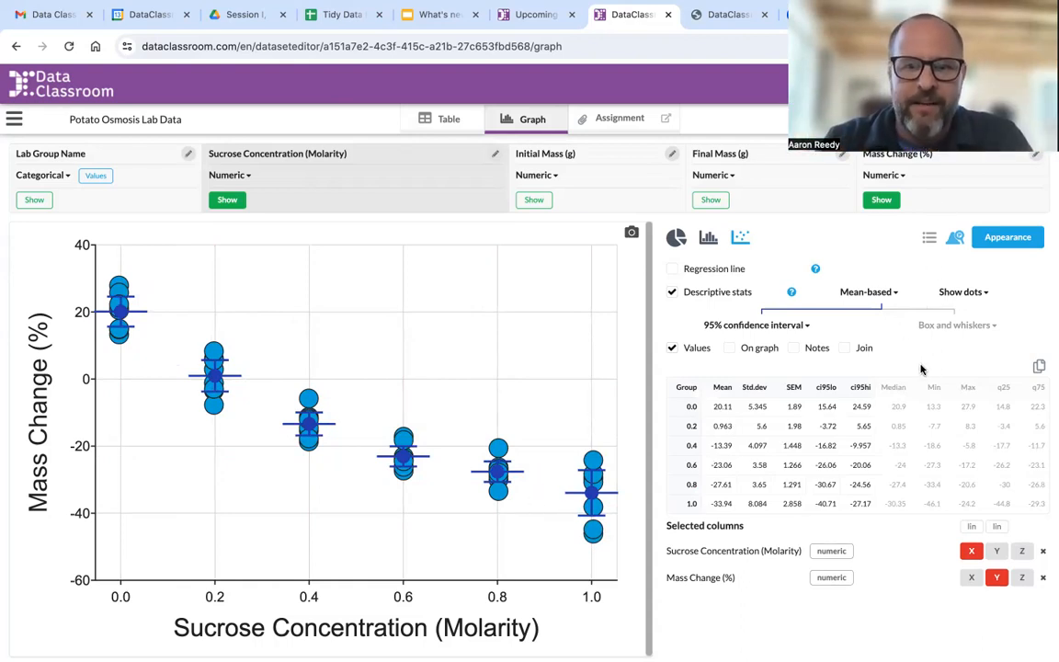
pyautogui.moveTo(670, 350)
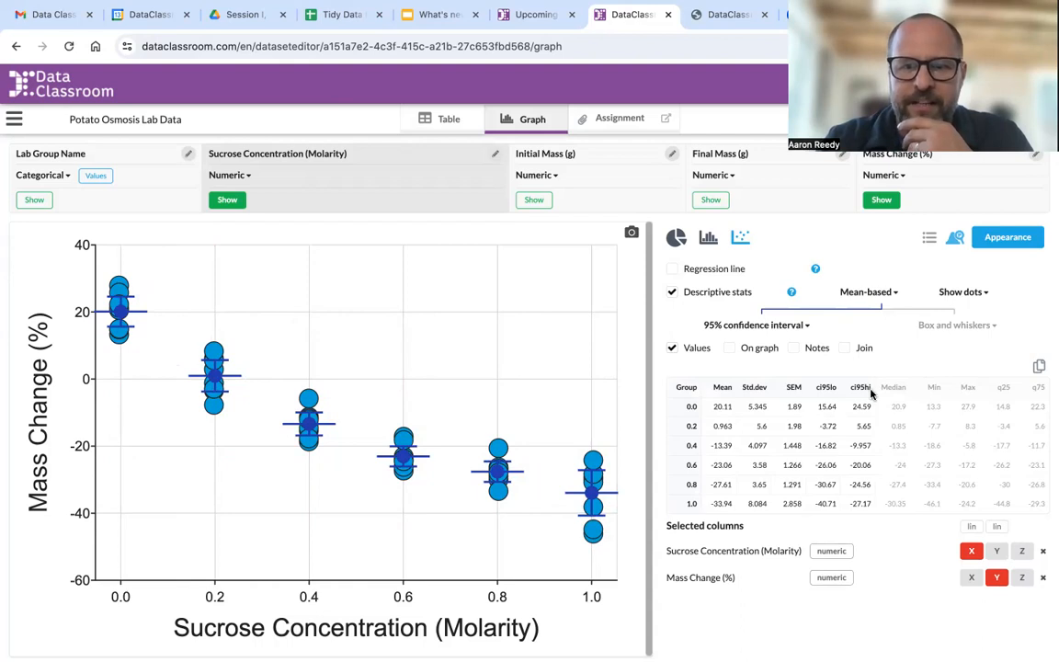
pyautogui.click(962, 293)
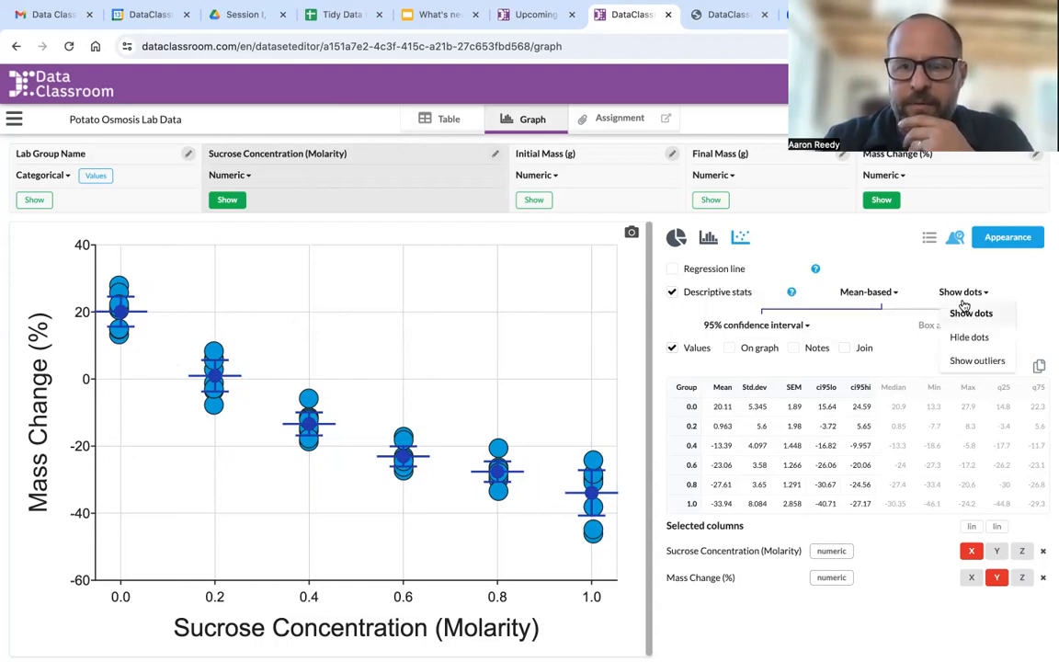
pyautogui.click(967, 335)
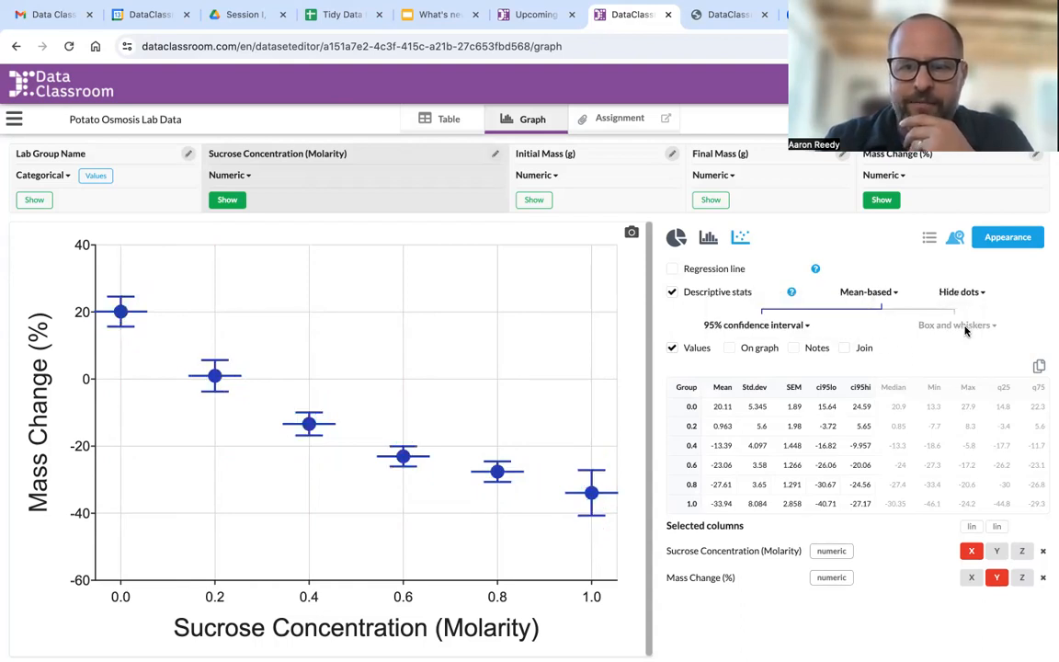
pyautogui.click(844, 348)
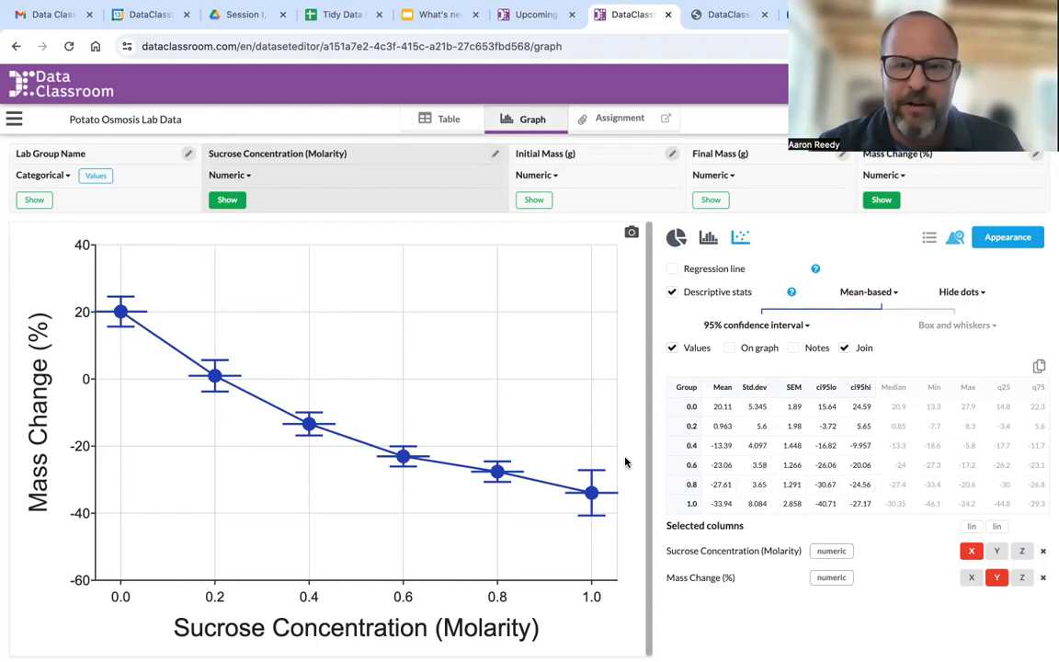
pyautogui.click(844, 349)
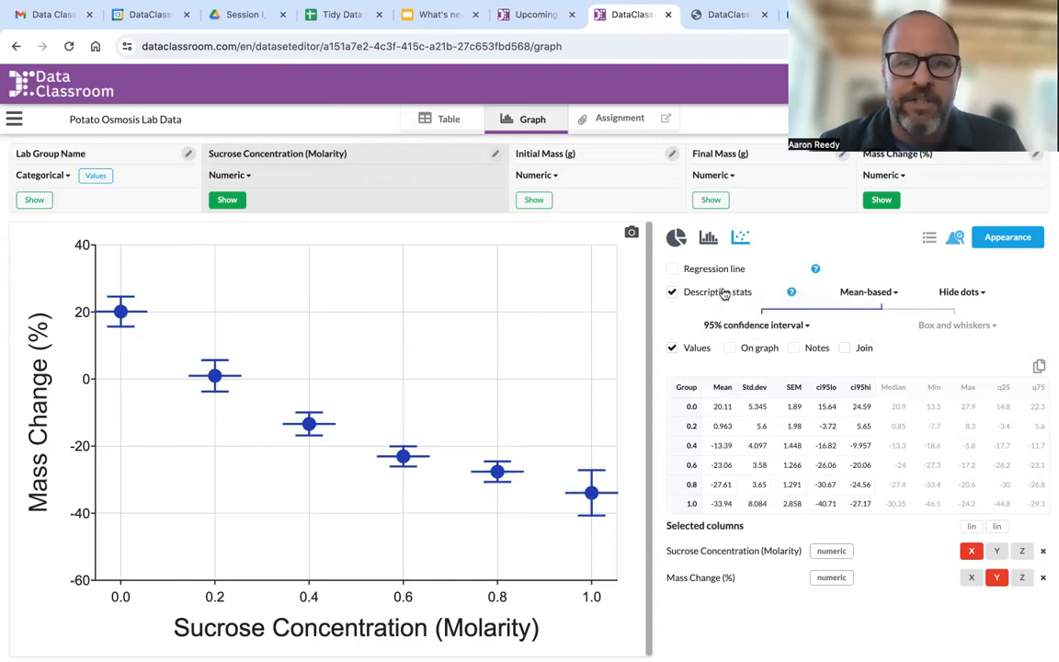
# Add a linear regression line to the mass change graph, and compare it with the dots shown, leaving them hidden.
pyautogui.click(673, 269)
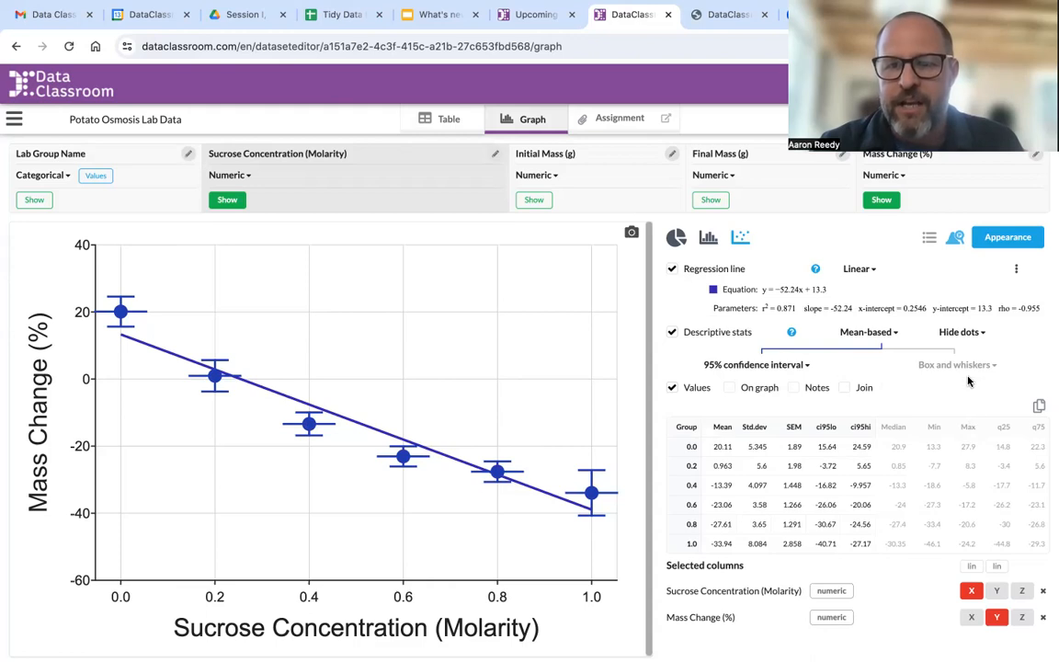
pyautogui.click(968, 335)
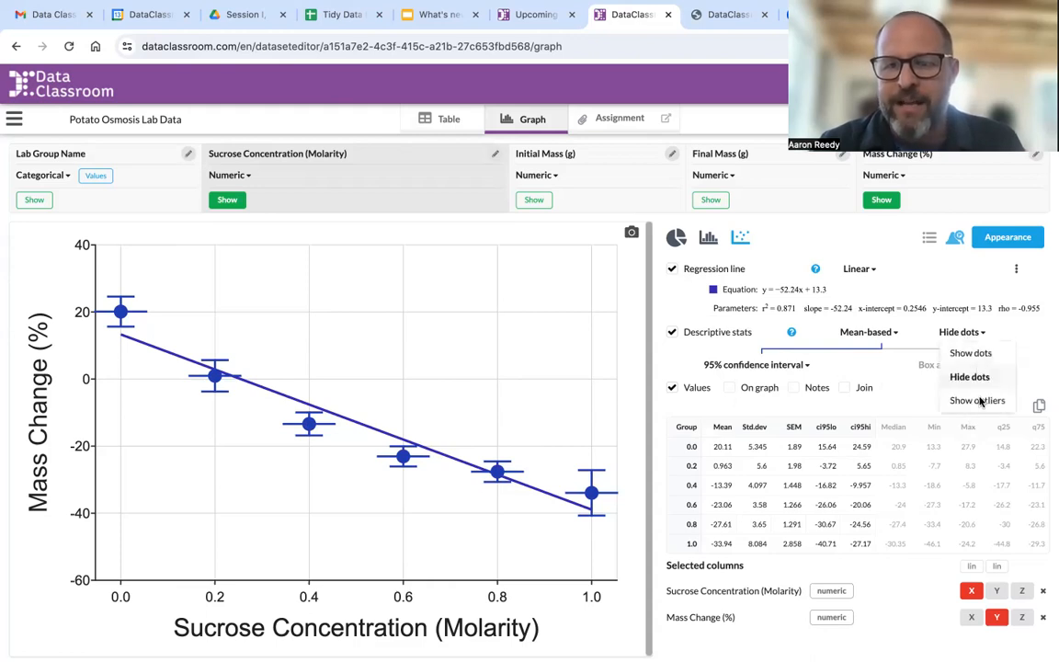
pyautogui.click(971, 353)
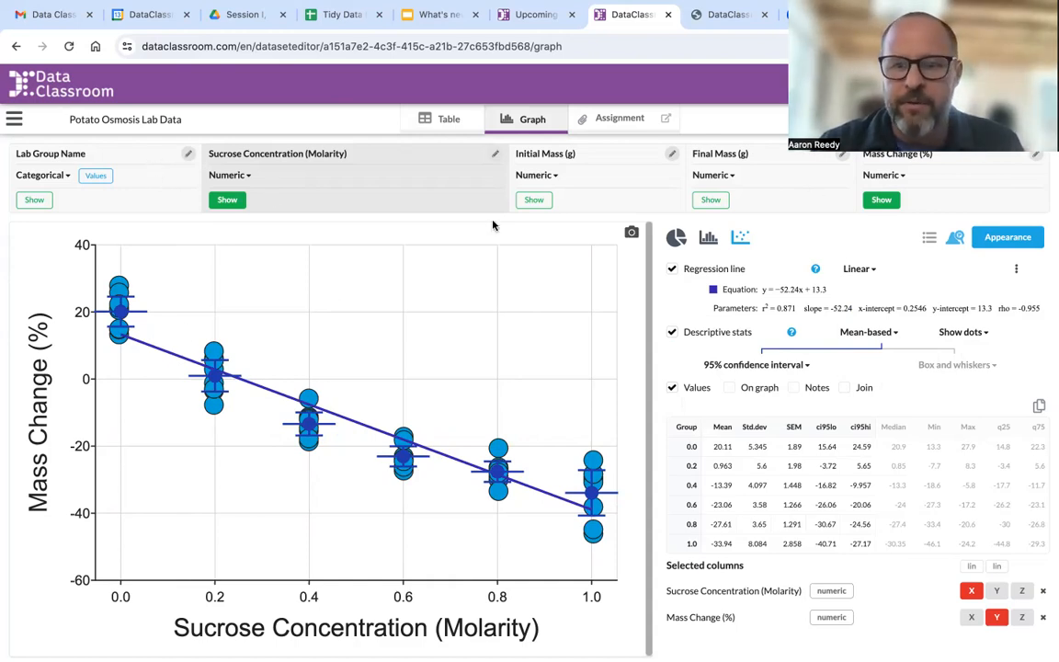
pyautogui.click(979, 335)
pyautogui.click(973, 376)
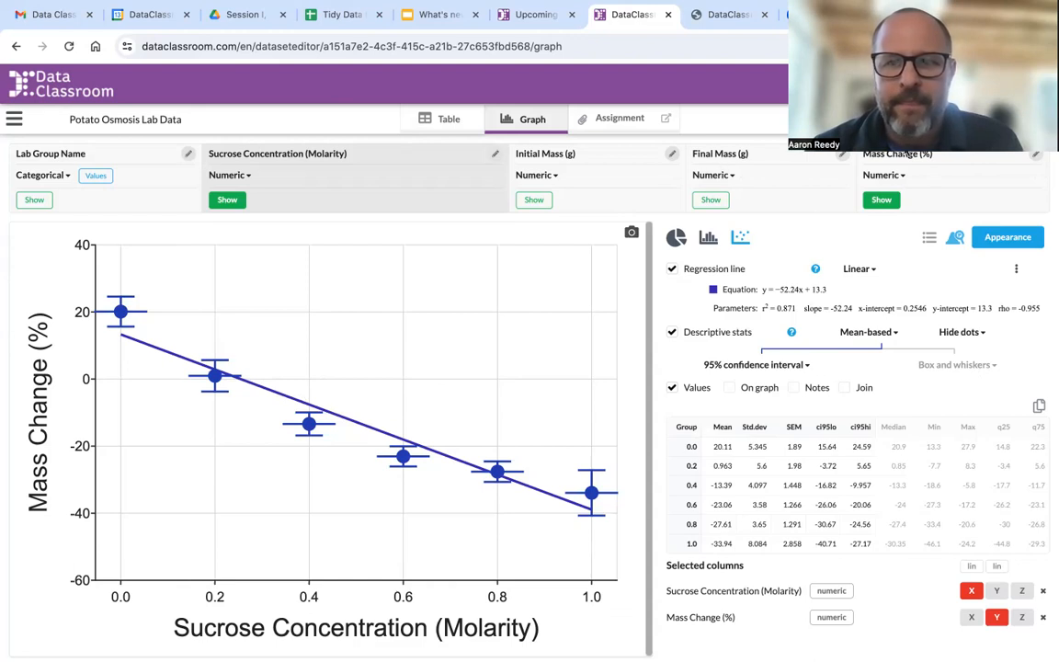
# Save the dataset under the name "Potato Osmosis Lab Data webinar".
pyautogui.click(984, 119)
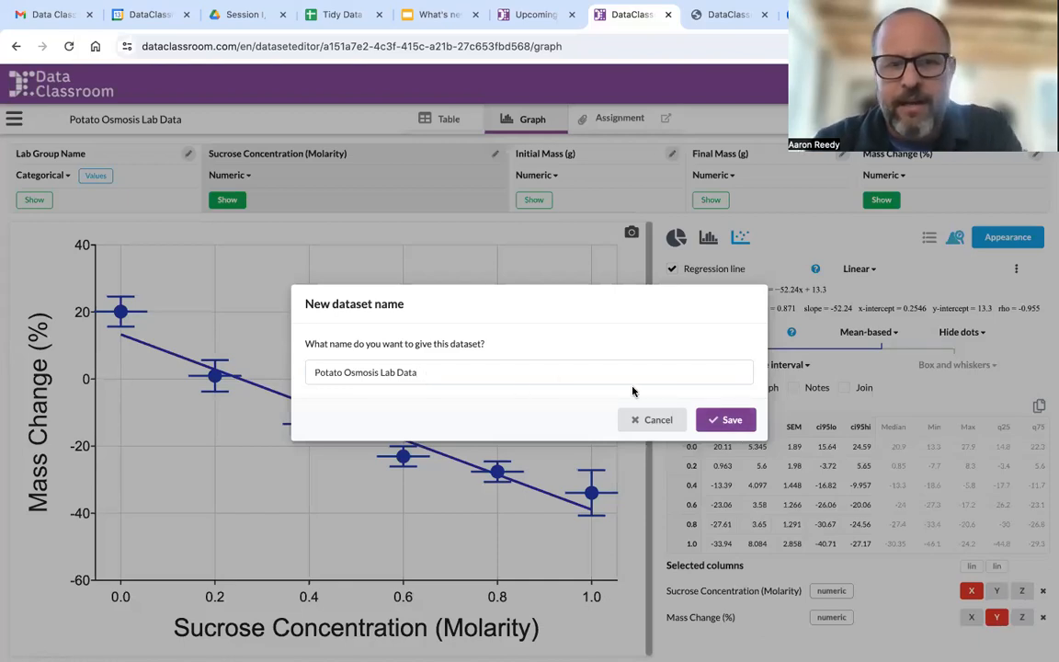
pyautogui.write('we')
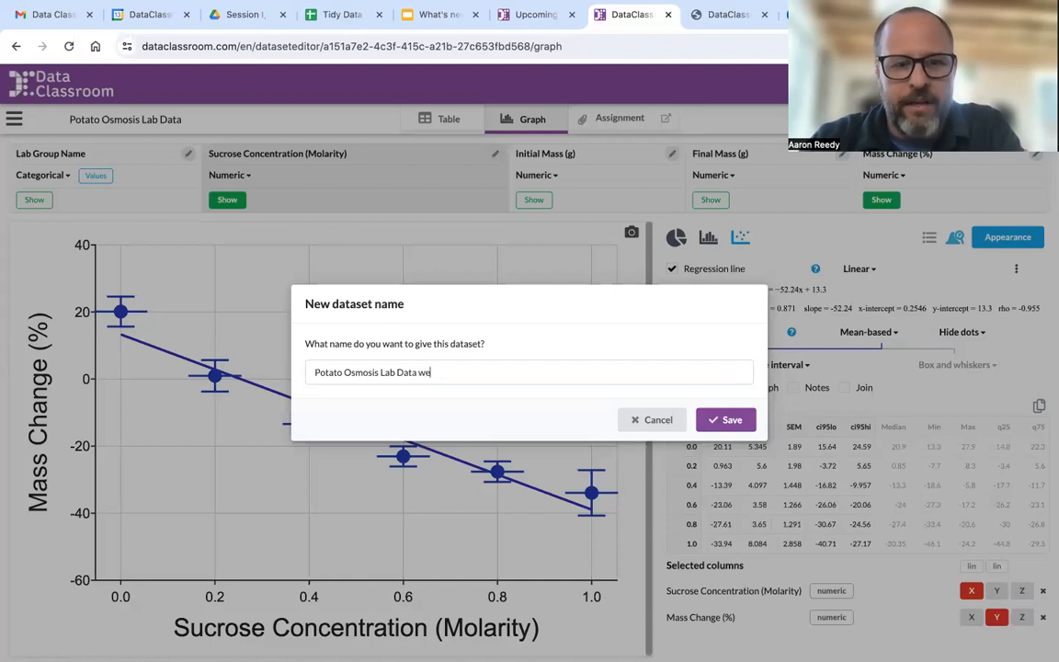
pyautogui.write('binar')
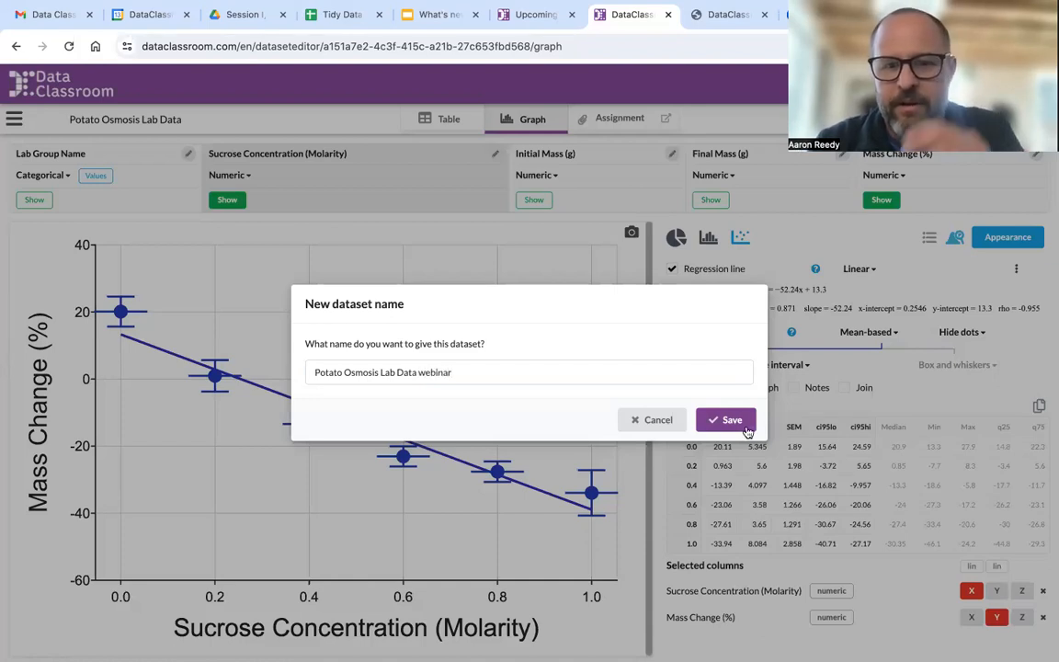
pyautogui.press('Return')
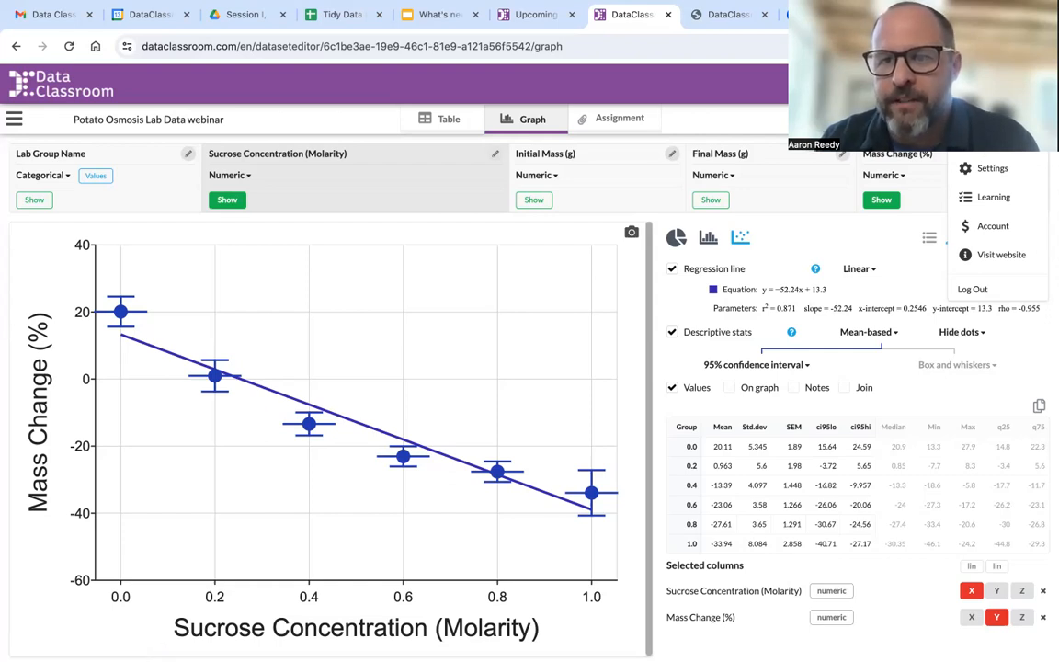
# Change the grade level in the account's profile settings to College.
pyautogui.click(993, 226)
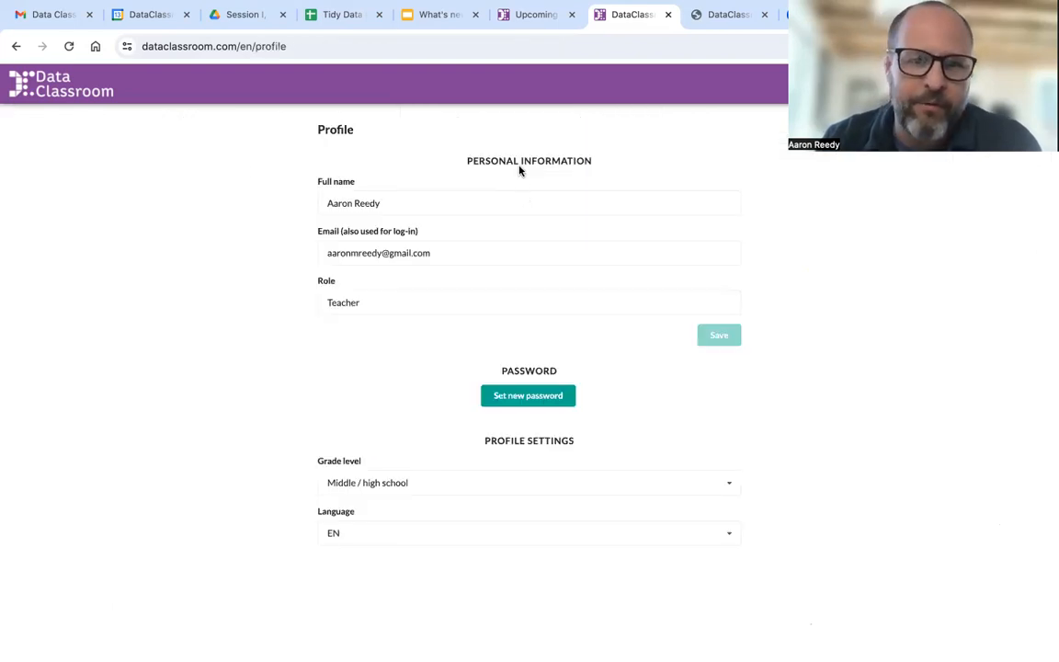
pyautogui.click(428, 482)
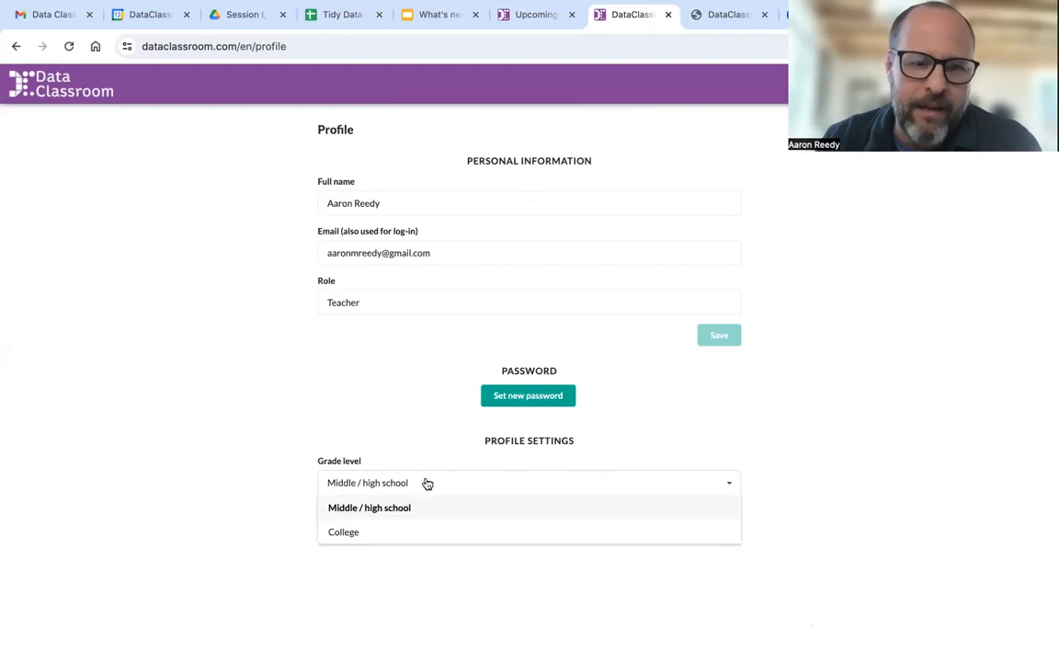
pyautogui.click(404, 534)
pyautogui.click(734, 433)
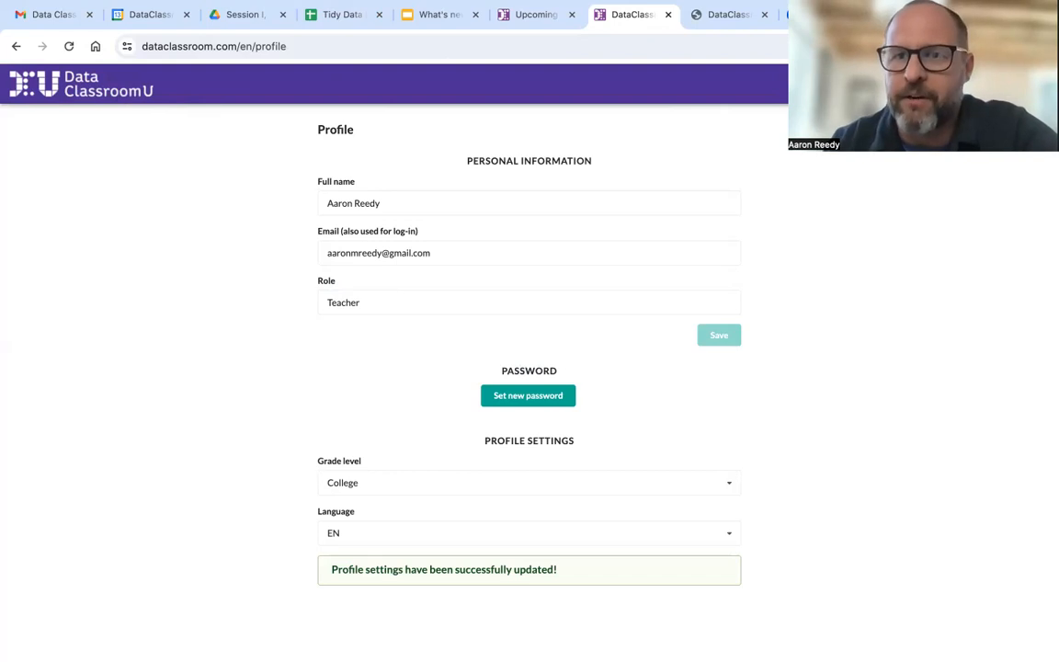
# Search the Resource Library for "mango" and open the English "Too old to mango?" dataset.
pyautogui.moveTo(890, 84)
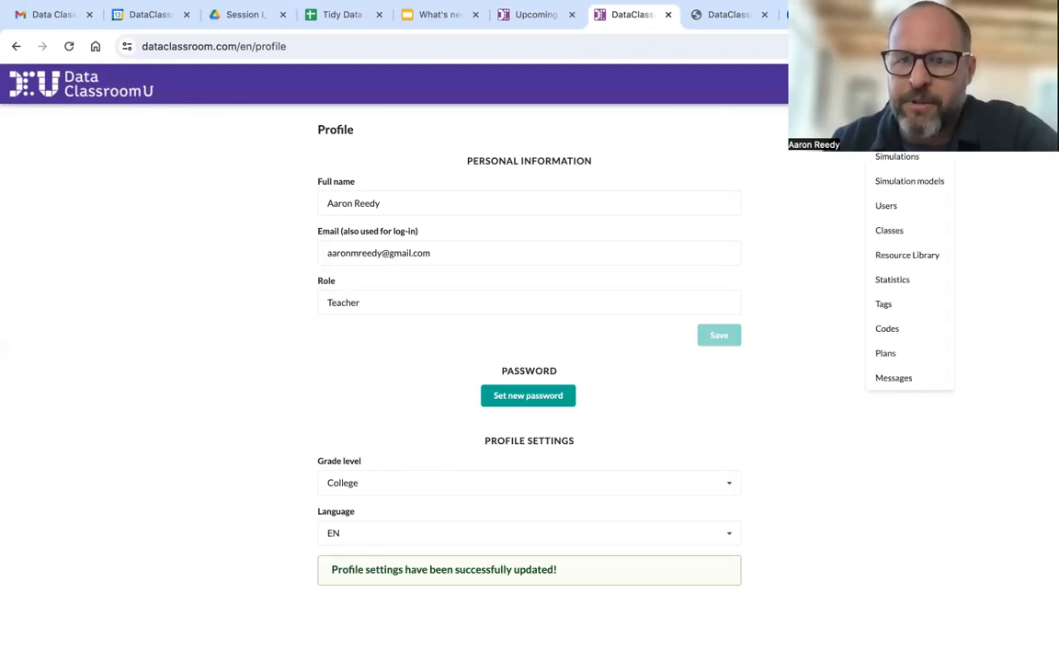
pyautogui.click(910, 255)
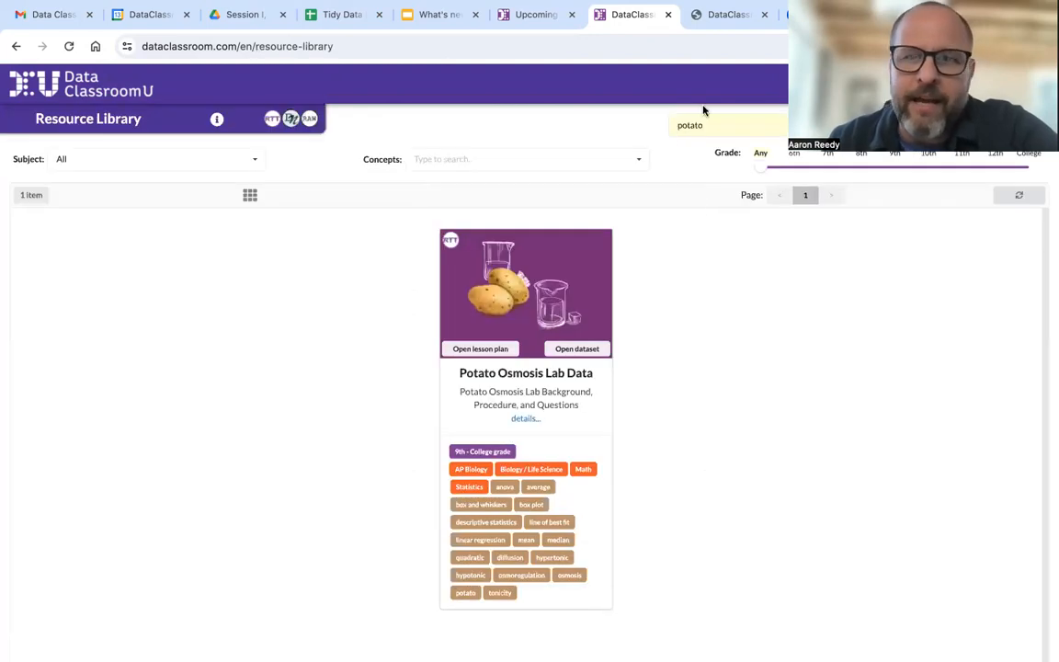
pyautogui.click(1028, 125)
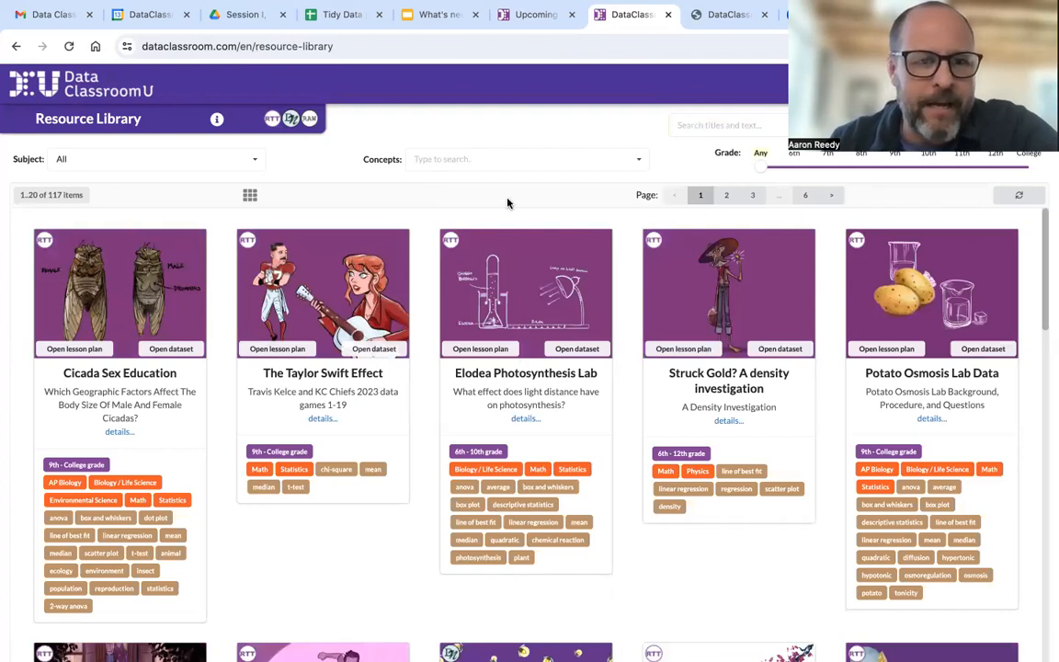
pyautogui.click(728, 125)
pyautogui.write('mango')
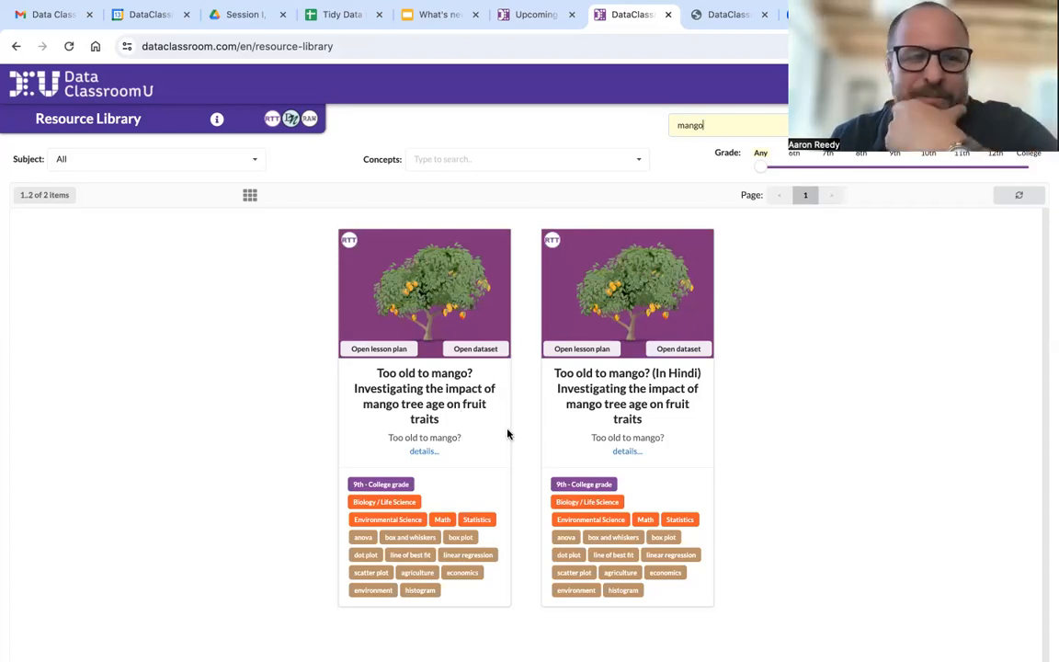
pyautogui.click(477, 349)
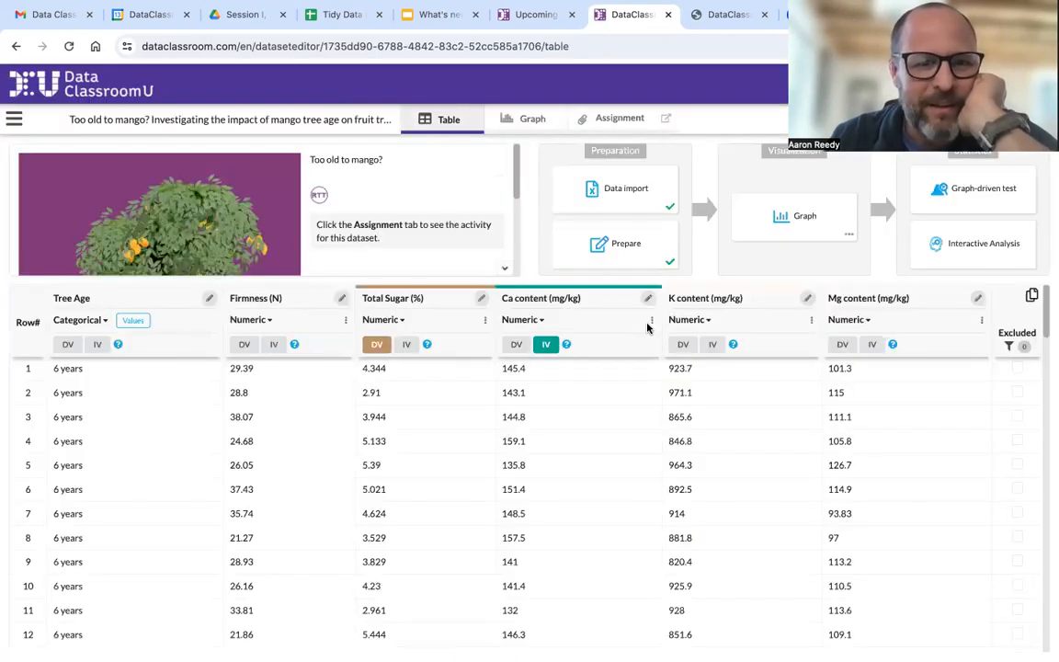
# Graph Total Sugar (%) on Y against Tree Age on X.
pyautogui.click(531, 120)
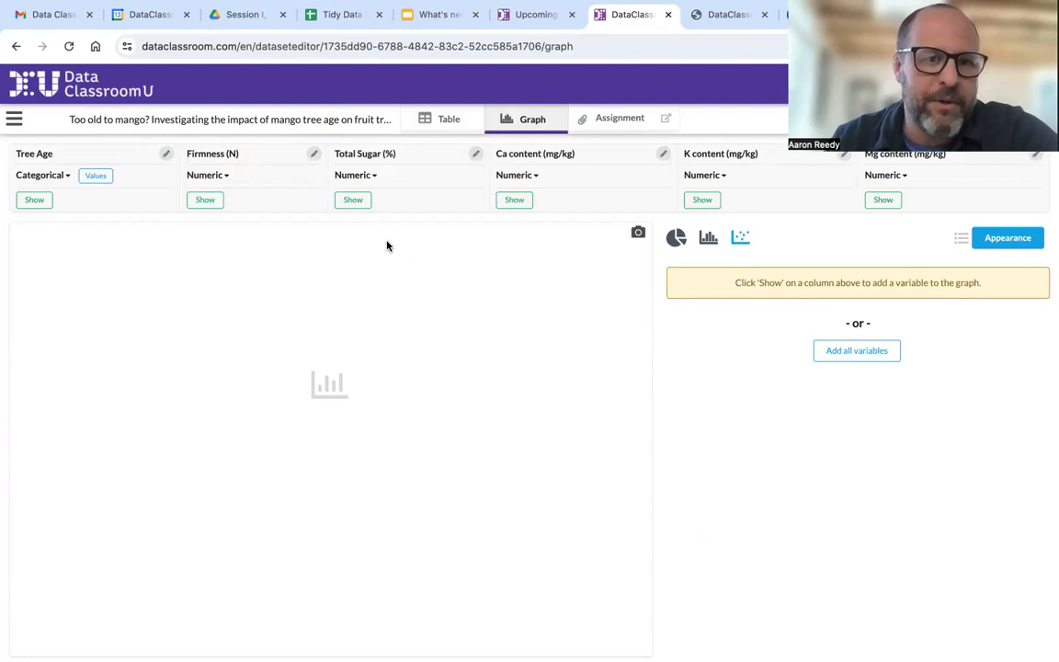
pyautogui.click(354, 202)
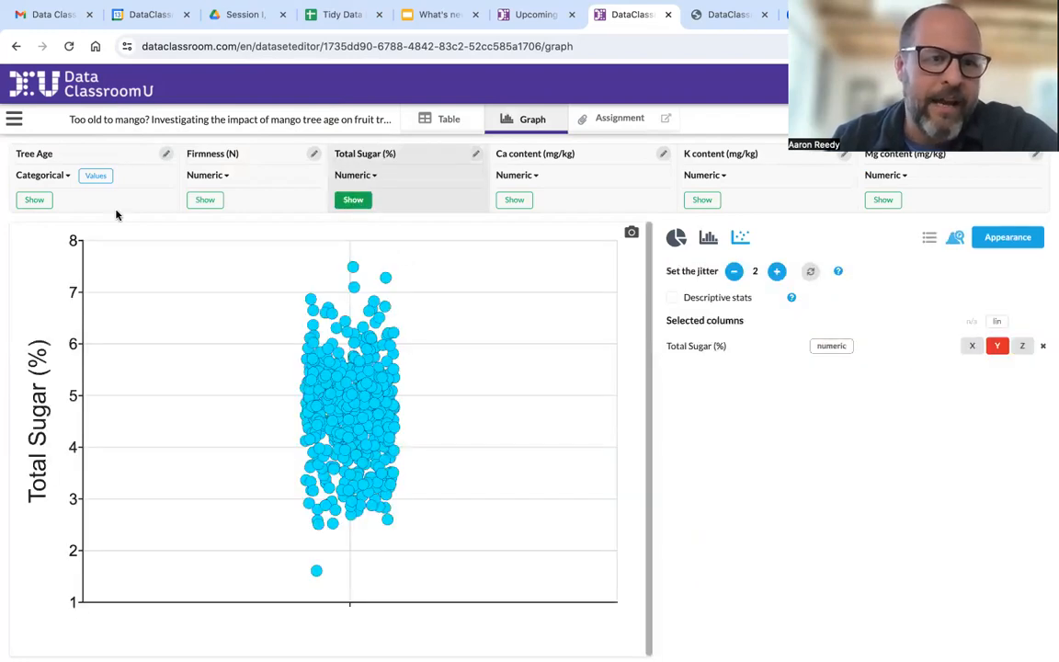
pyautogui.click(35, 200)
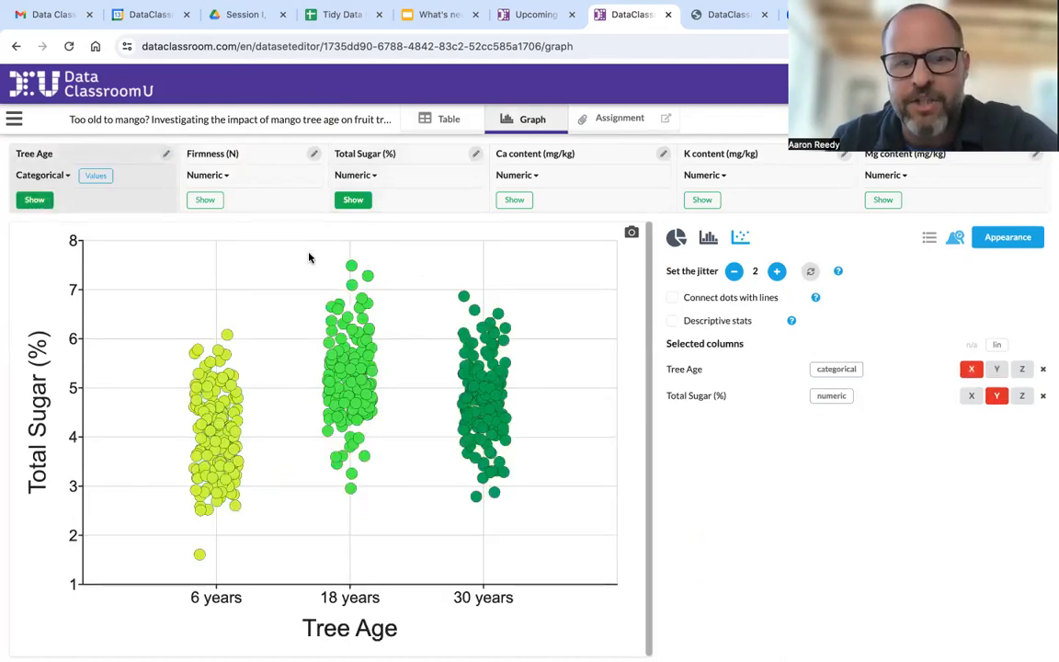
# Add descriptive stats to the total sugar graph and make them median-based with box and whiskers.
pyautogui.click(673, 324)
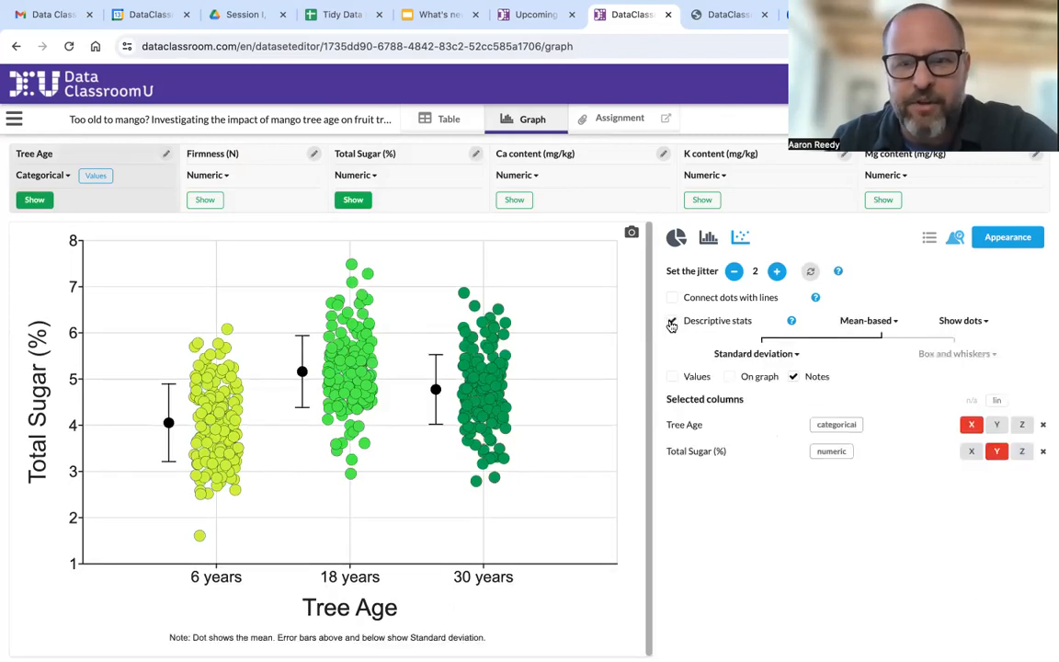
pyautogui.click(795, 356)
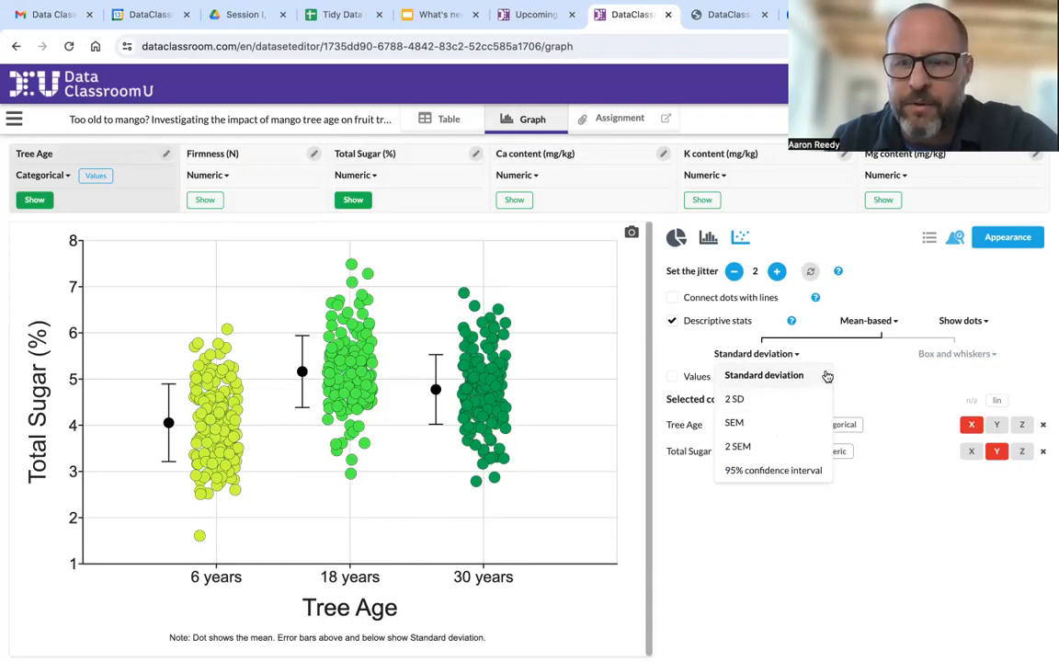
pyautogui.click(873, 326)
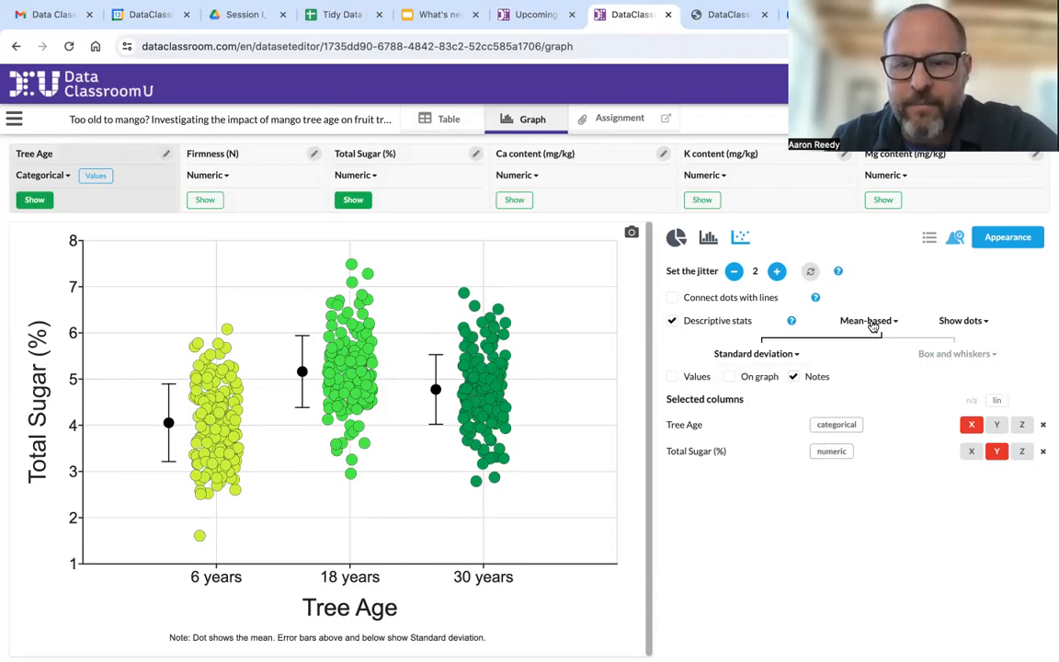
pyautogui.click(871, 322)
pyautogui.click(873, 367)
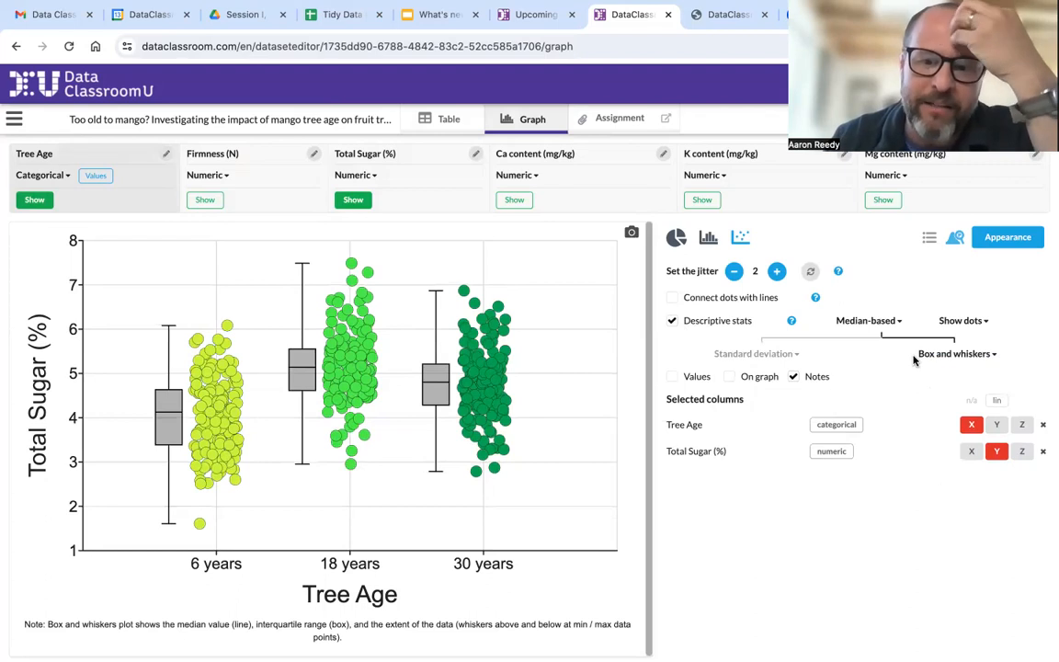
# Run the suggested ANOVA hypothesis test of Total Sugar (%) by Tree Age.
pyautogui.click(955, 238)
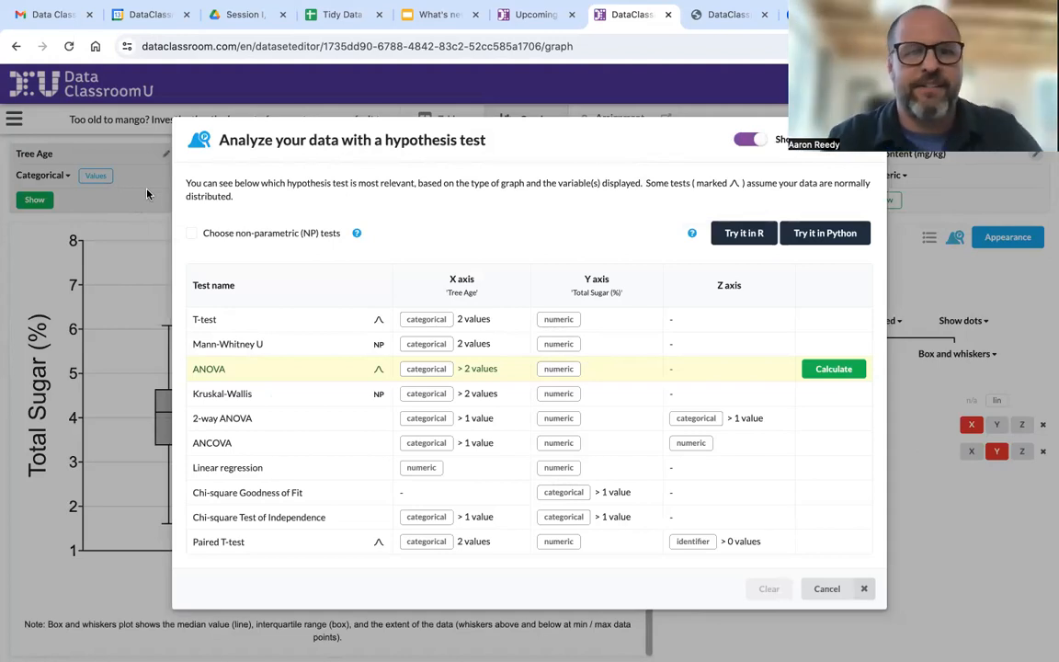
pyautogui.moveTo(376, 373)
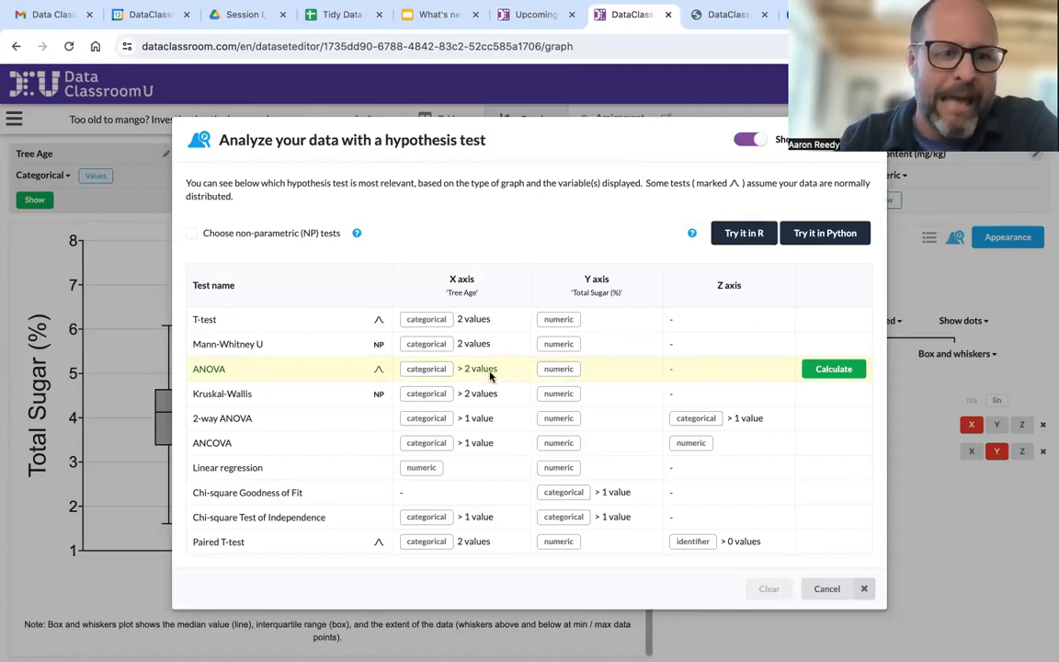
pyautogui.click(831, 370)
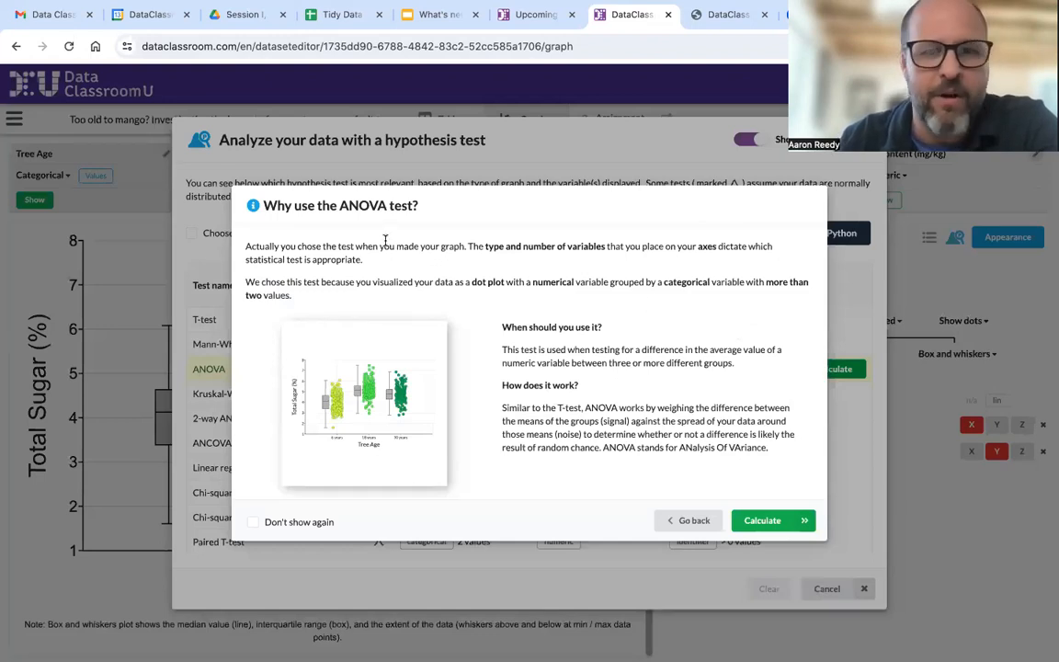
pyautogui.click(789, 529)
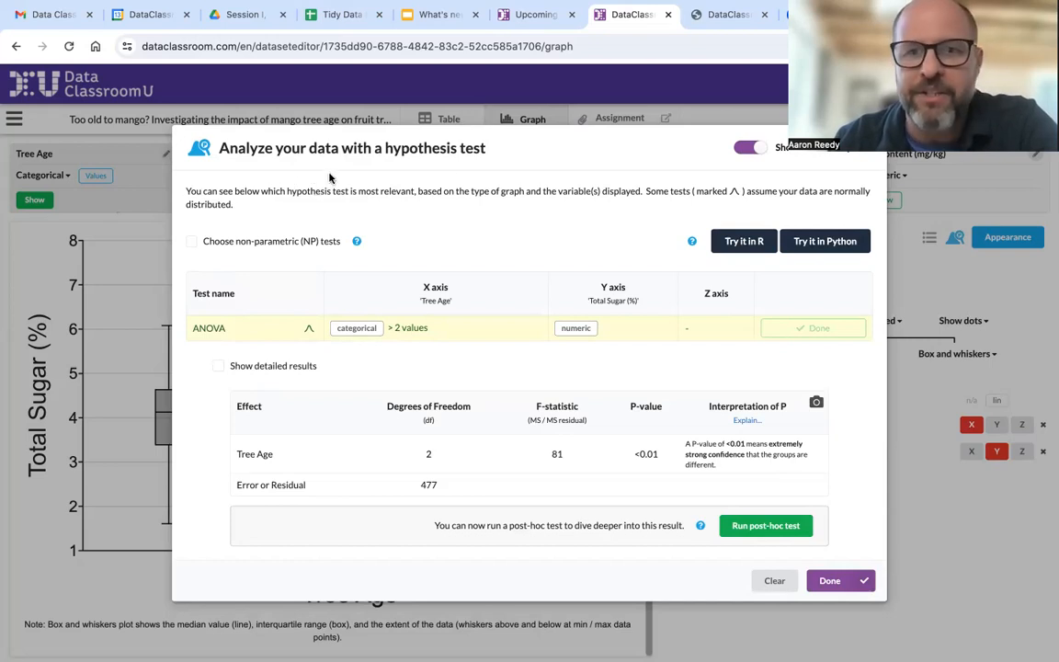
# Generate the R script for the Total Sugar (%) by Tree Age graph and run its graph code.
pyautogui.click(746, 244)
pyautogui.click(966, 268)
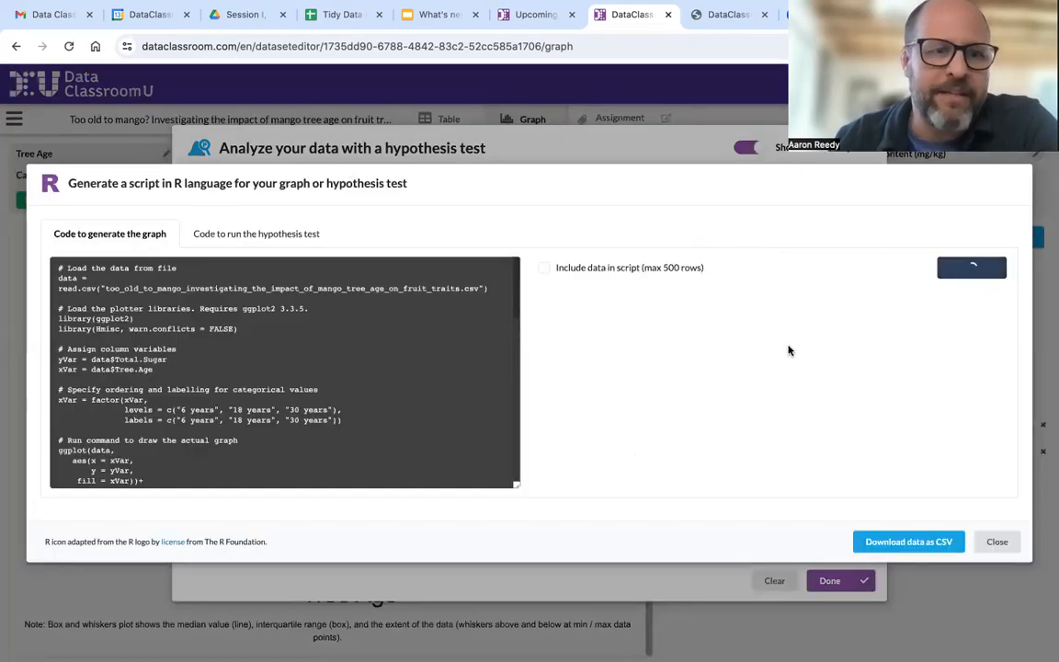
pyautogui.tripleClick(66, 268)
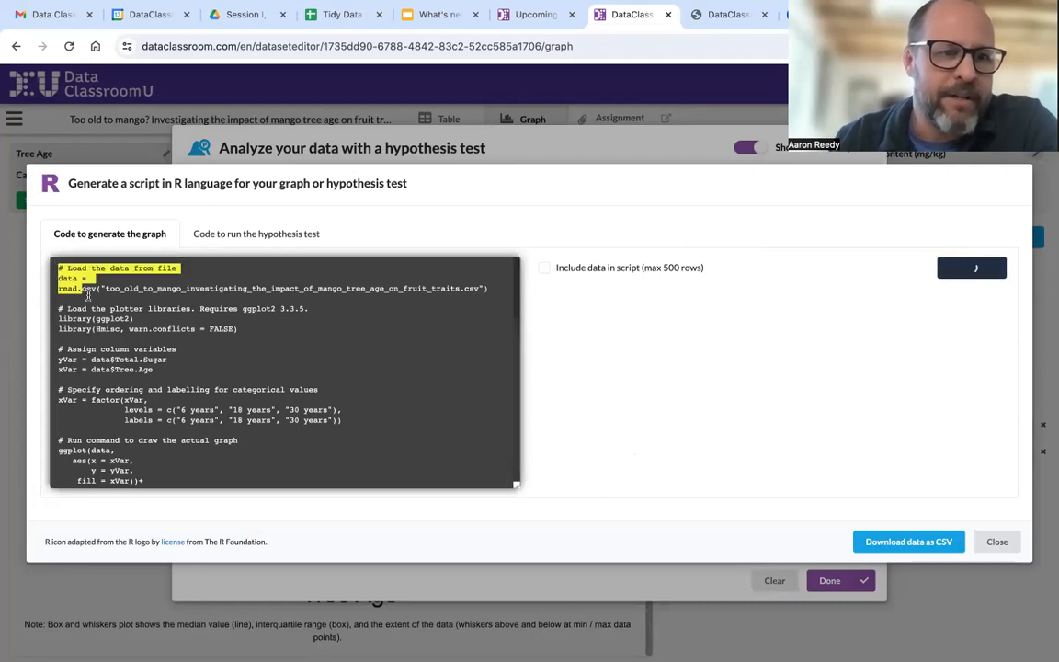
pyautogui.moveTo(135, 446); pyautogui.dragTo(145, 508)
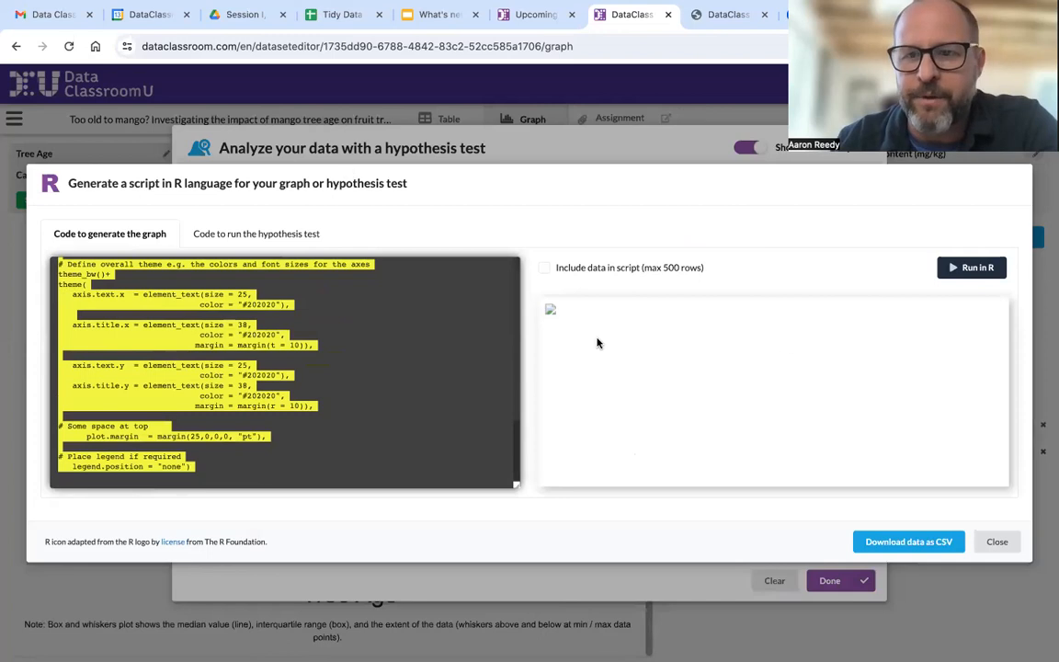
pyautogui.click(973, 268)
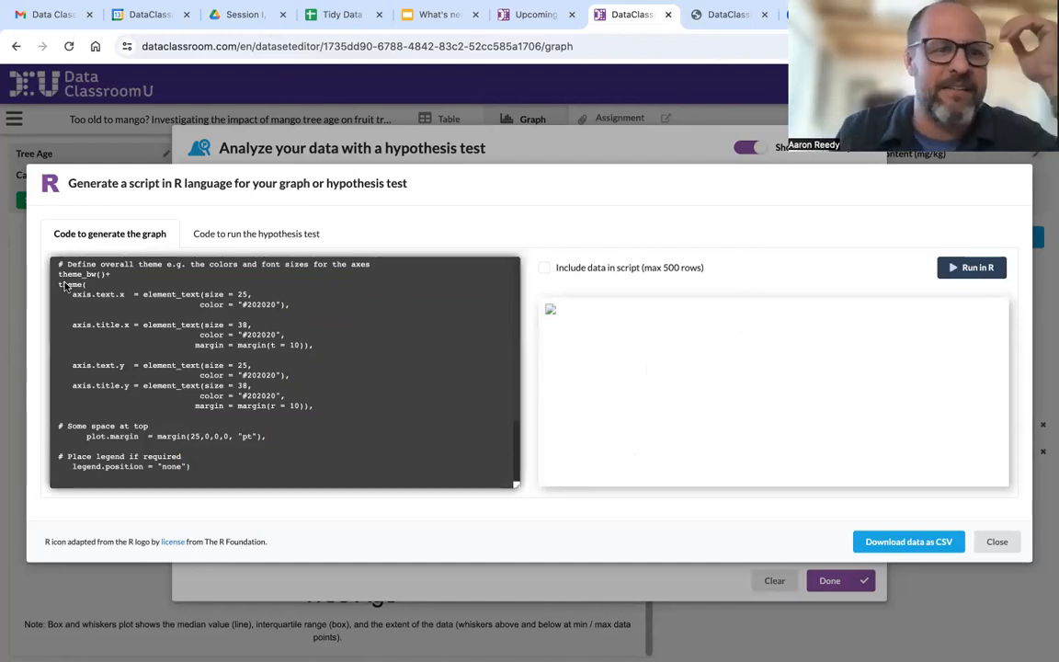
# Review the R code for the graph and for the hypothesis test, and close the R script window.
pyautogui.moveTo(60, 267); pyautogui.dragTo(216, 550)
pyautogui.scroll(6, 360, 452)
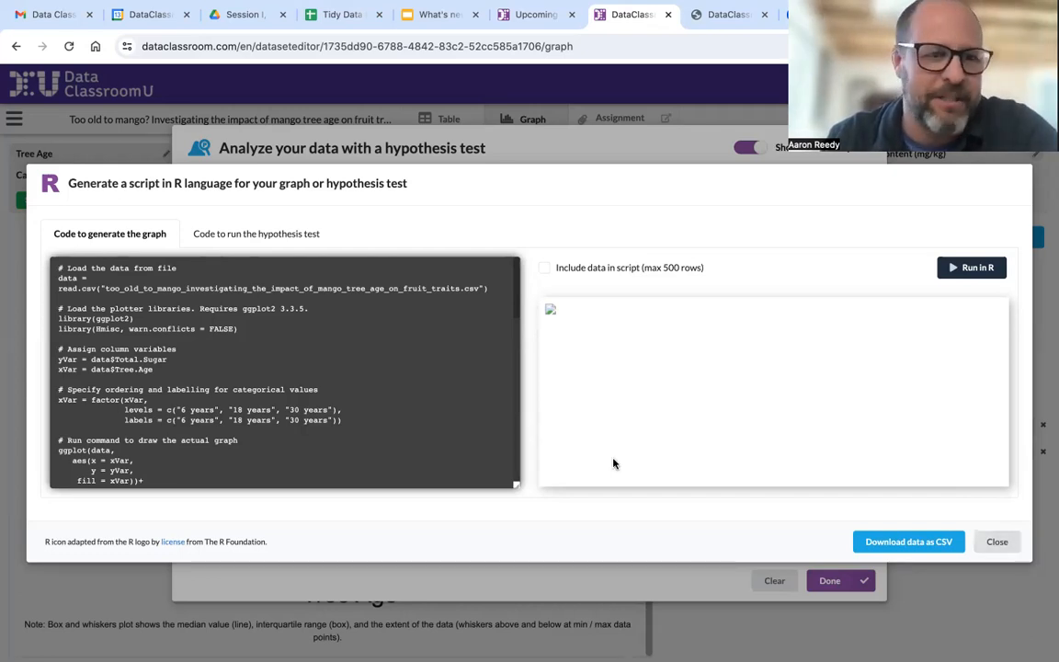
pyautogui.moveTo(55, 267); pyautogui.dragTo(194, 501)
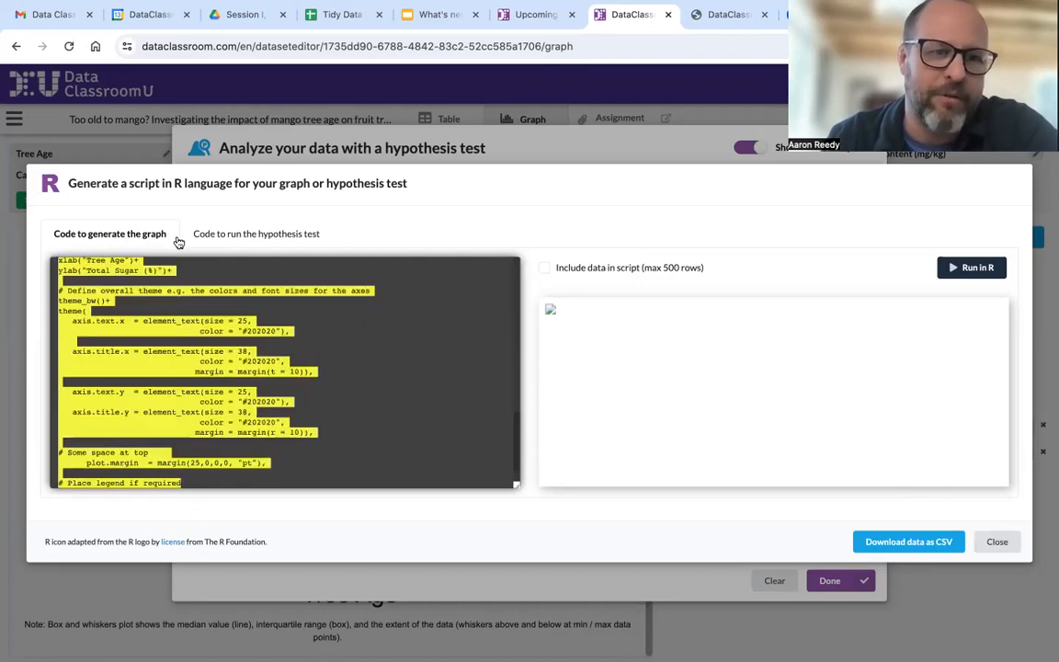
pyautogui.click(256, 235)
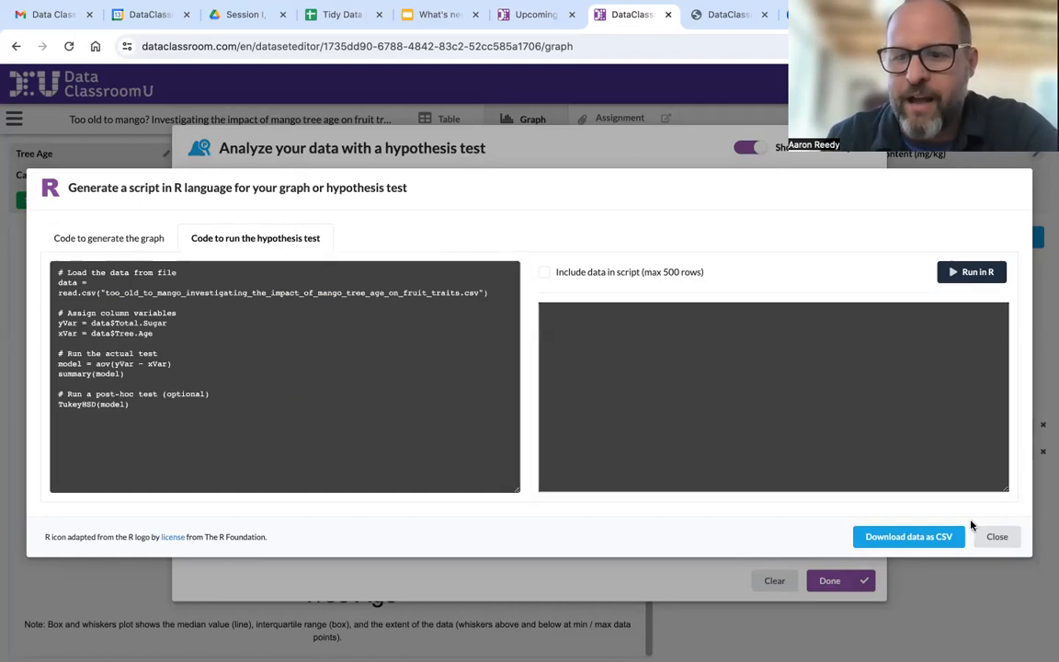
pyautogui.click(998, 537)
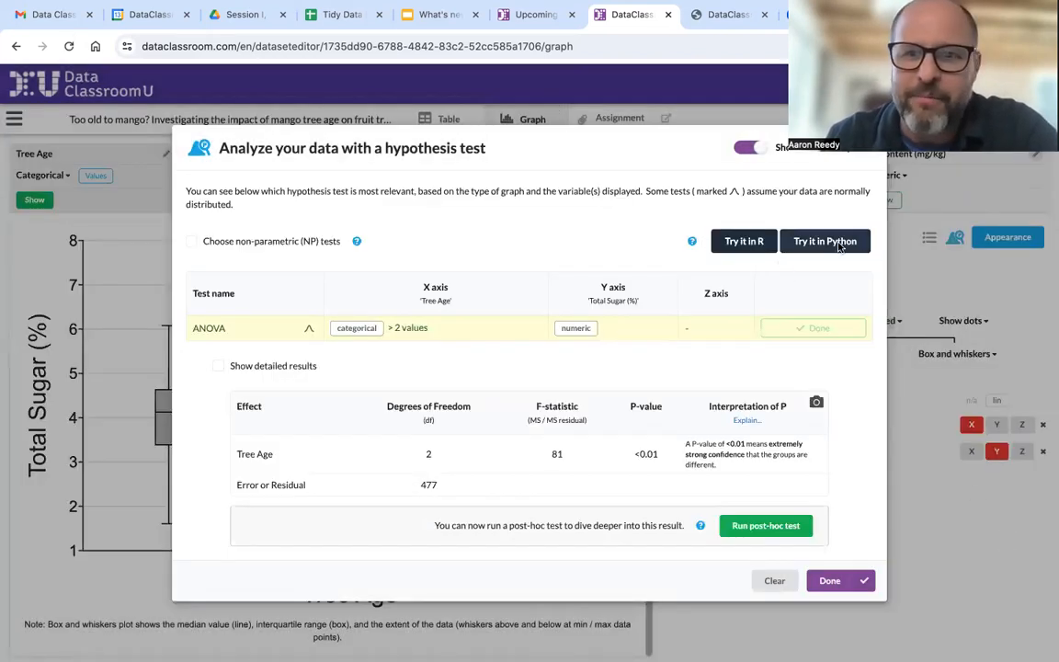
# Generate the Python script for the ANOVA hypothesis test, run it, and review its code.
pyautogui.click(798, 242)
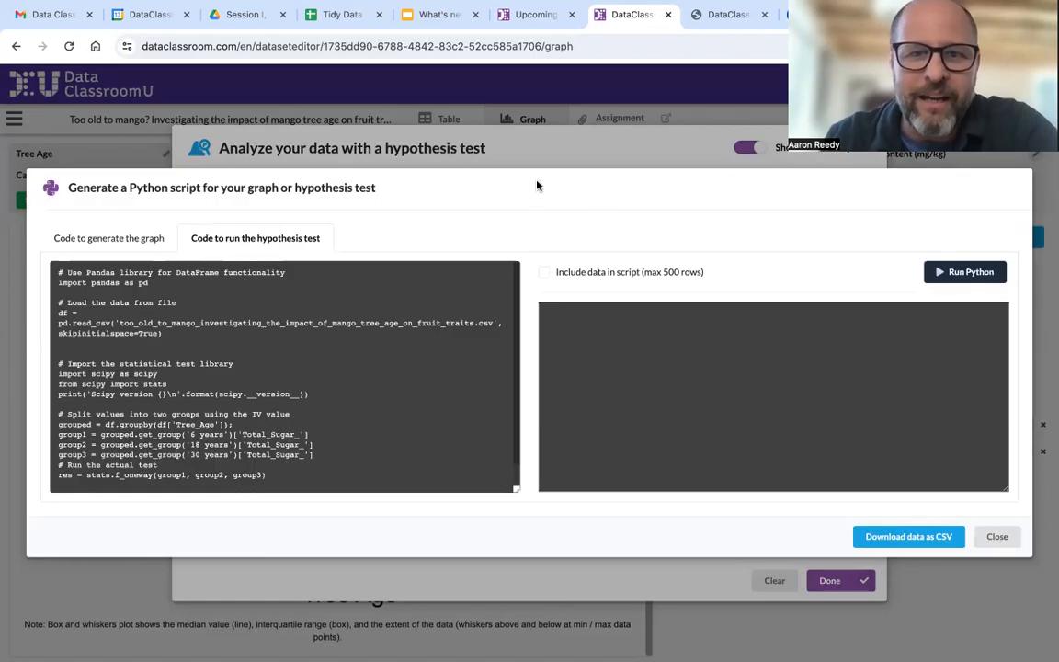
pyautogui.click(965, 272)
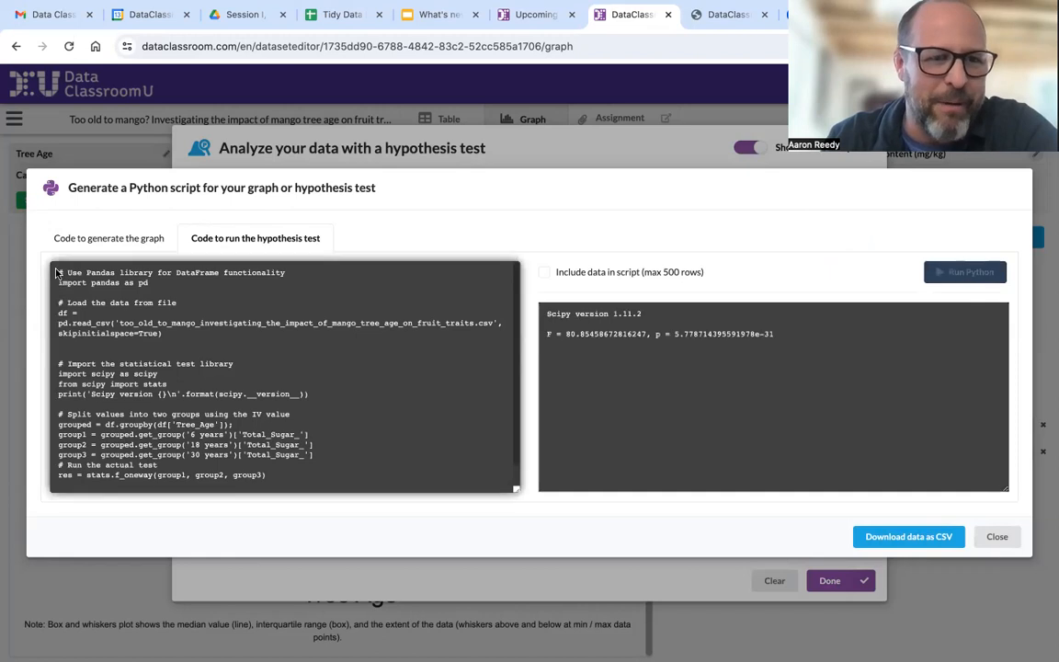
pyautogui.moveTo(56, 273); pyautogui.dragTo(260, 569)
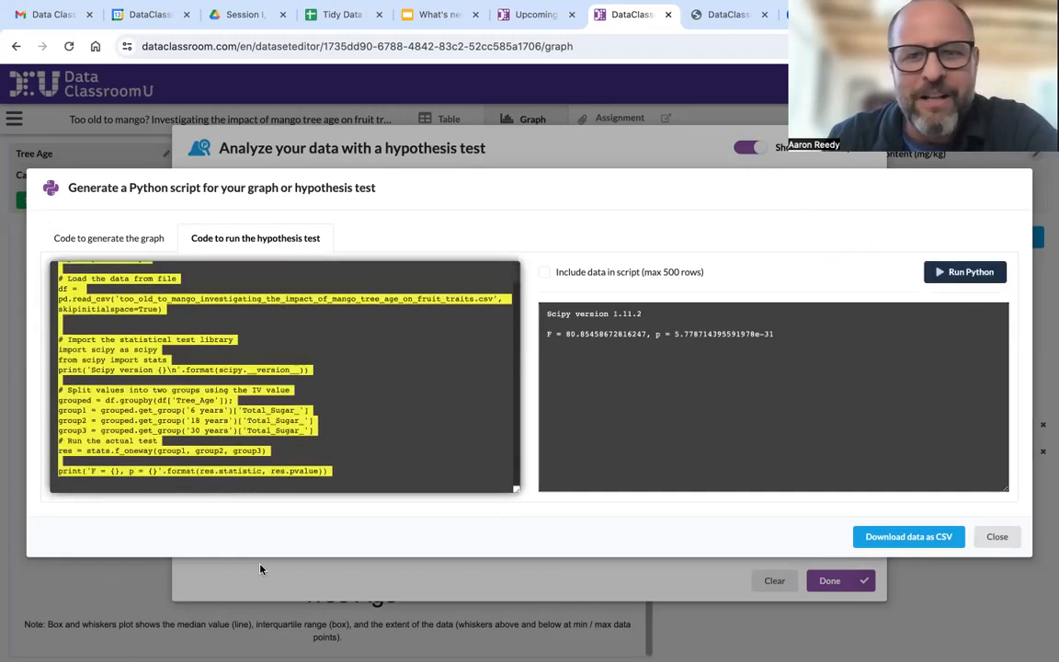
pyautogui.click(731, 461)
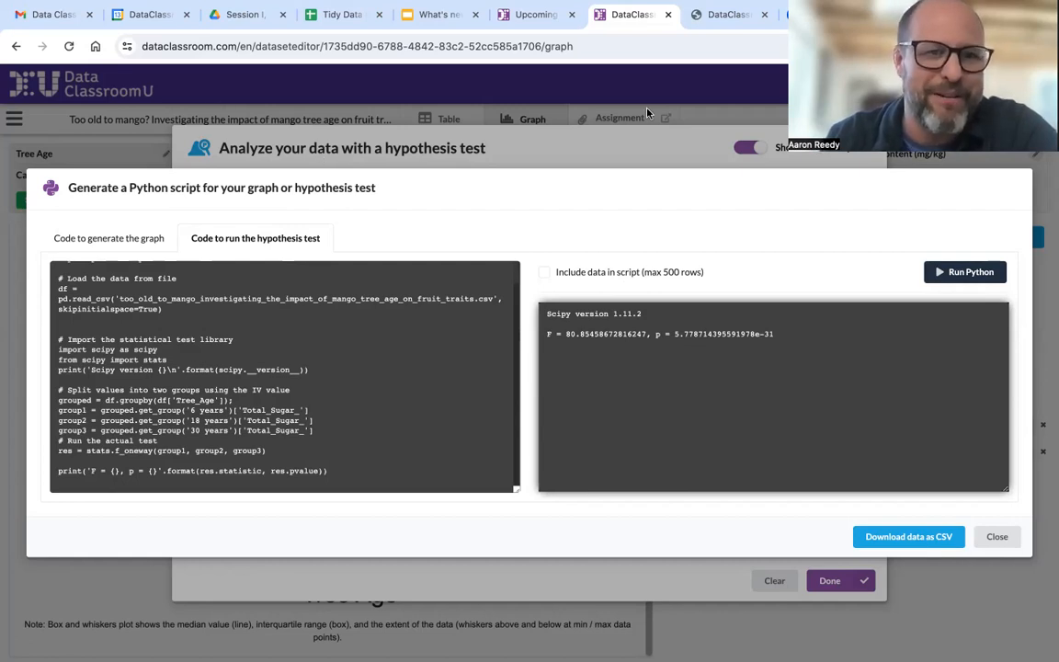
# Run the Python code that generates the graph, review the script, and close the script and hypothesis test windows.
pyautogui.click(92, 239)
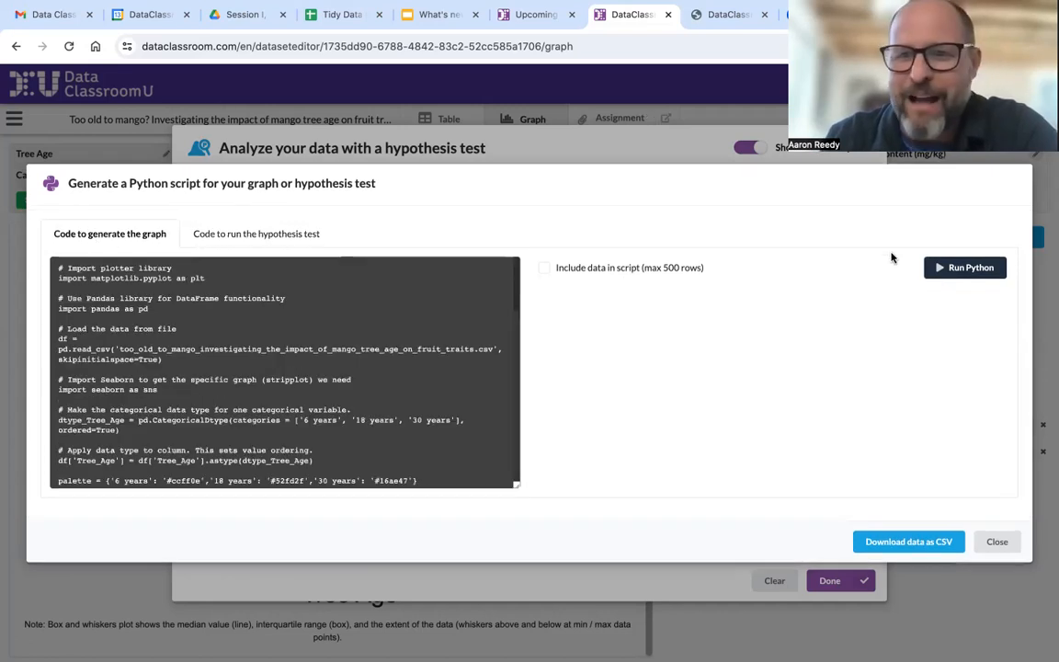
pyautogui.click(948, 267)
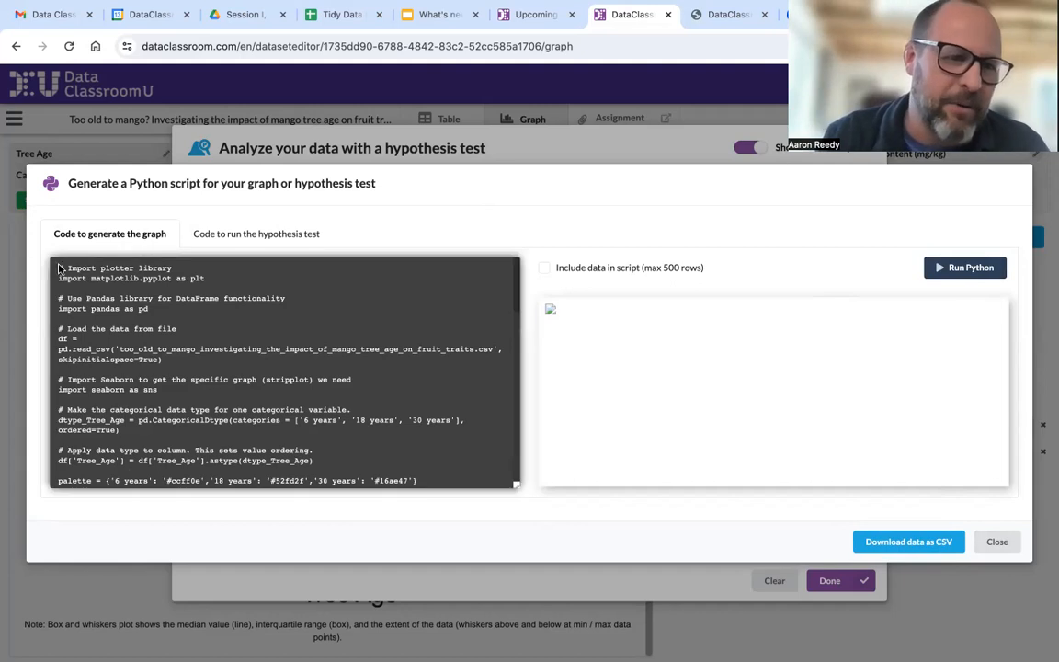
pyautogui.moveTo(57, 266); pyautogui.dragTo(147, 551)
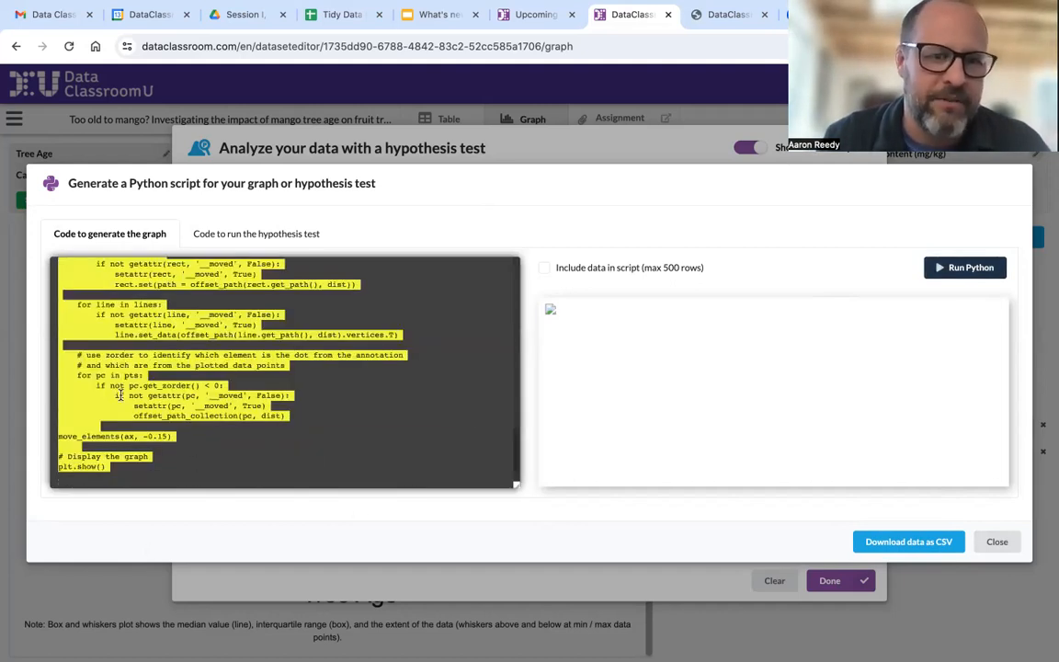
pyautogui.scroll(15, 118, 395)
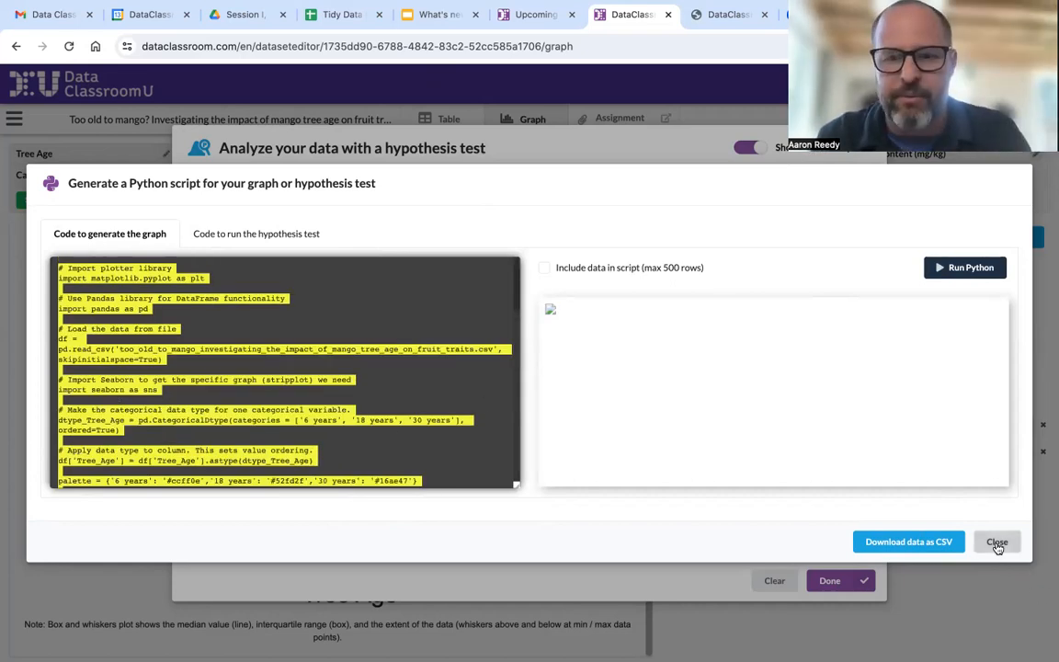
pyautogui.click(998, 543)
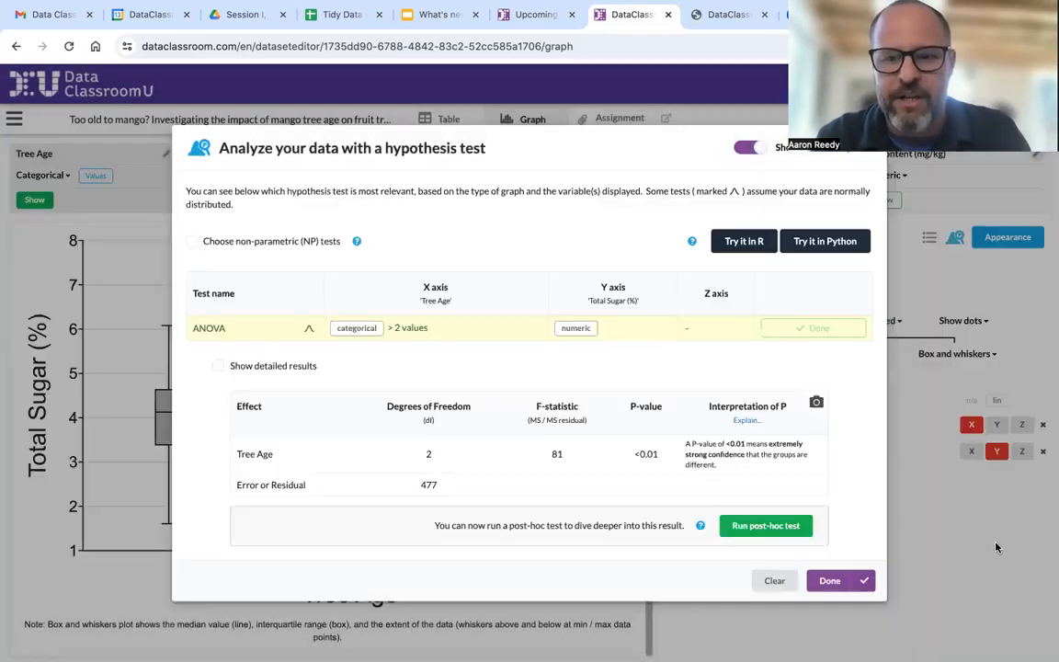
pyautogui.click(832, 583)
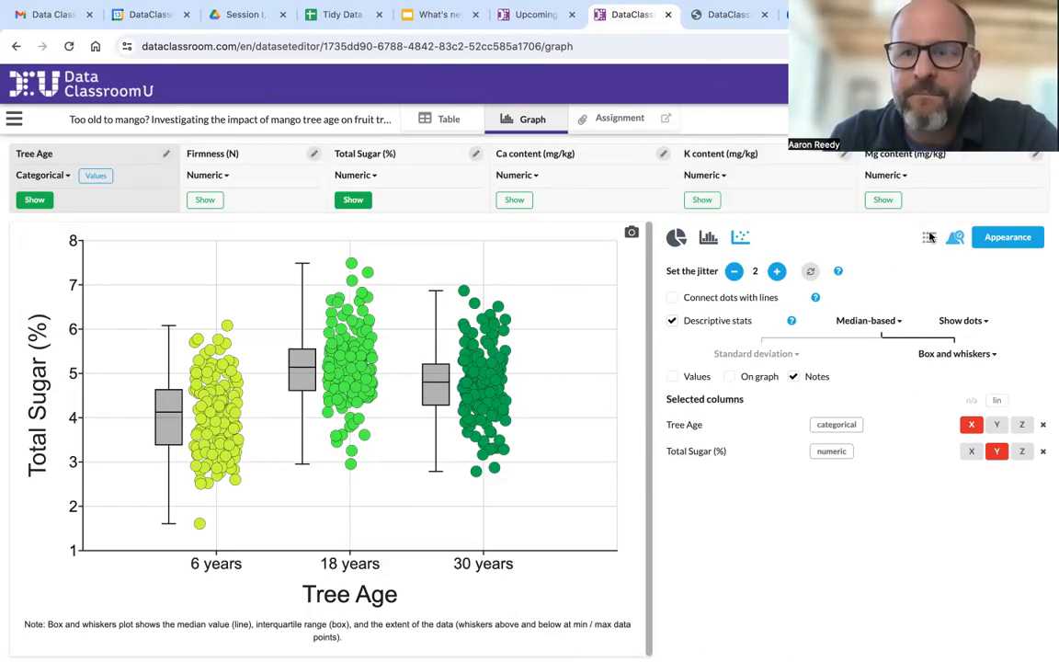
# Choose non-parametric tests in the hypothesis test list for the total sugar graph and close it without calculating.
pyautogui.click(956, 237)
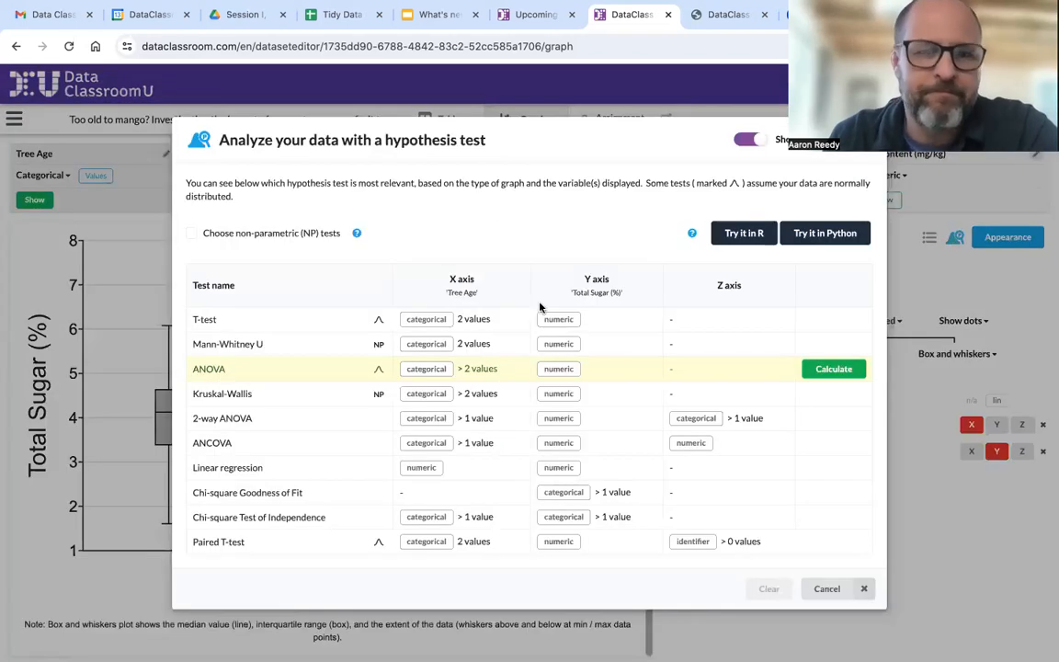
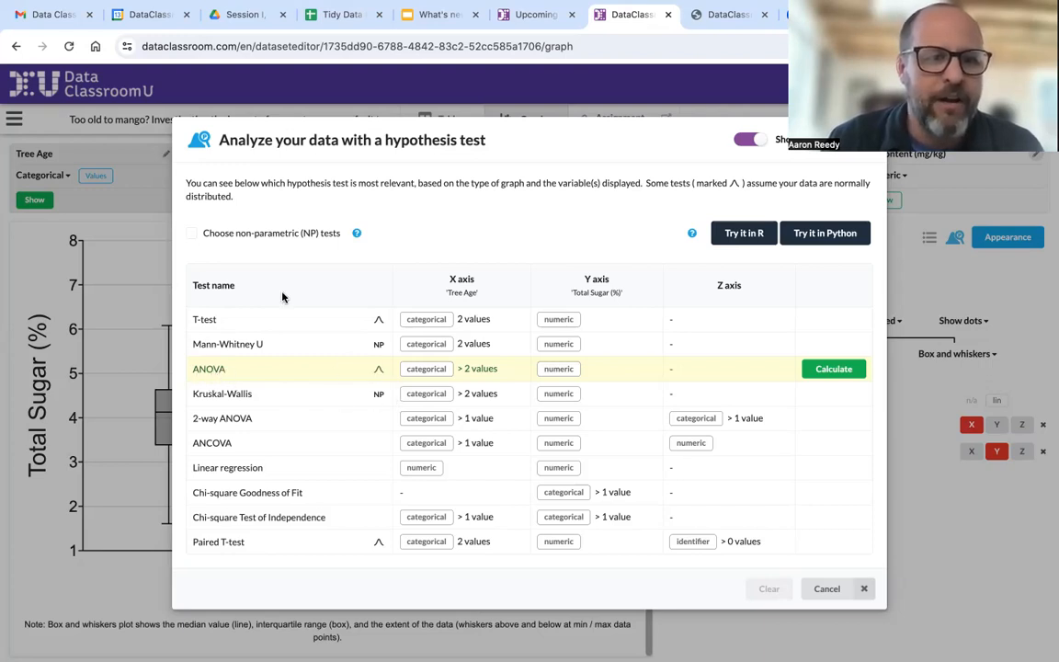
pyautogui.click(191, 234)
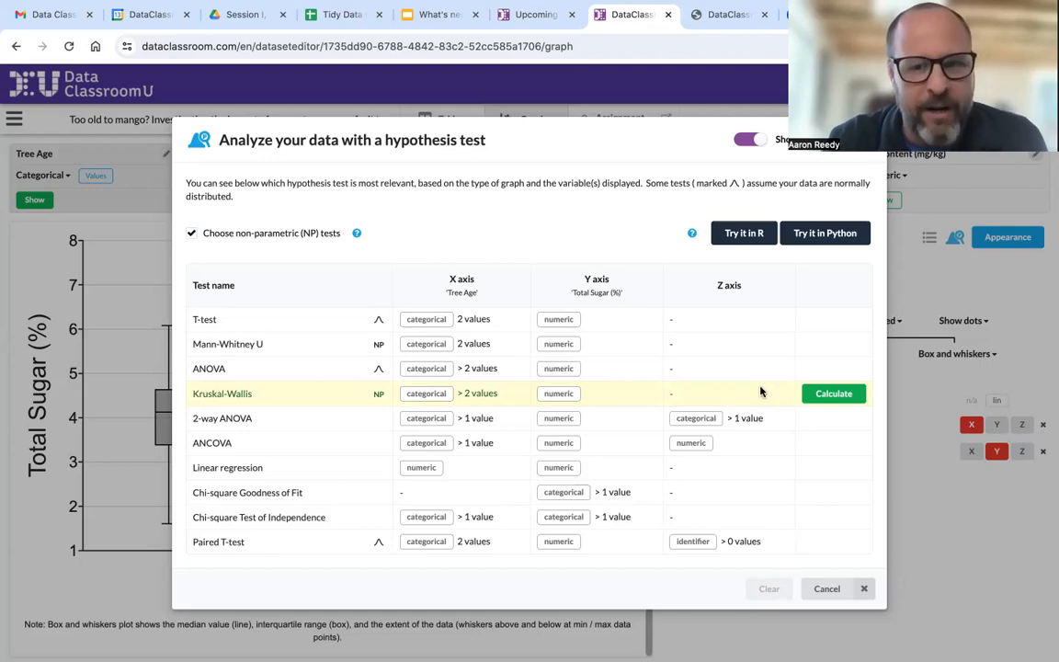
pyautogui.click(828, 590)
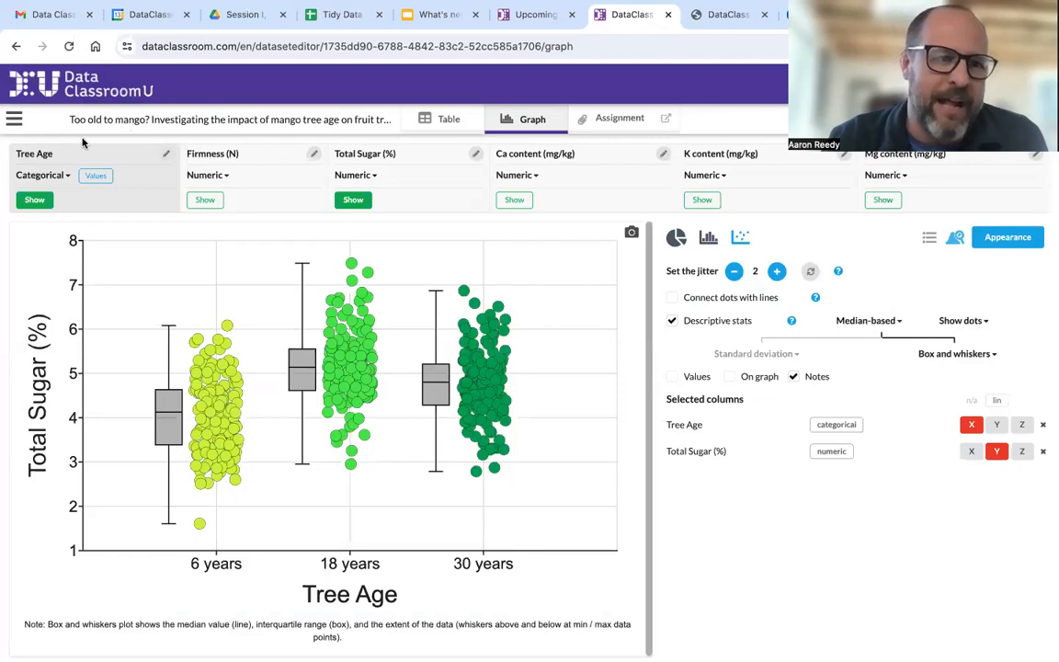
# Try to set up a T-test from the advanced hypothesis tests, with Total Sugar (%) as DV and Tree Age as IV.
pyautogui.click(14, 120)
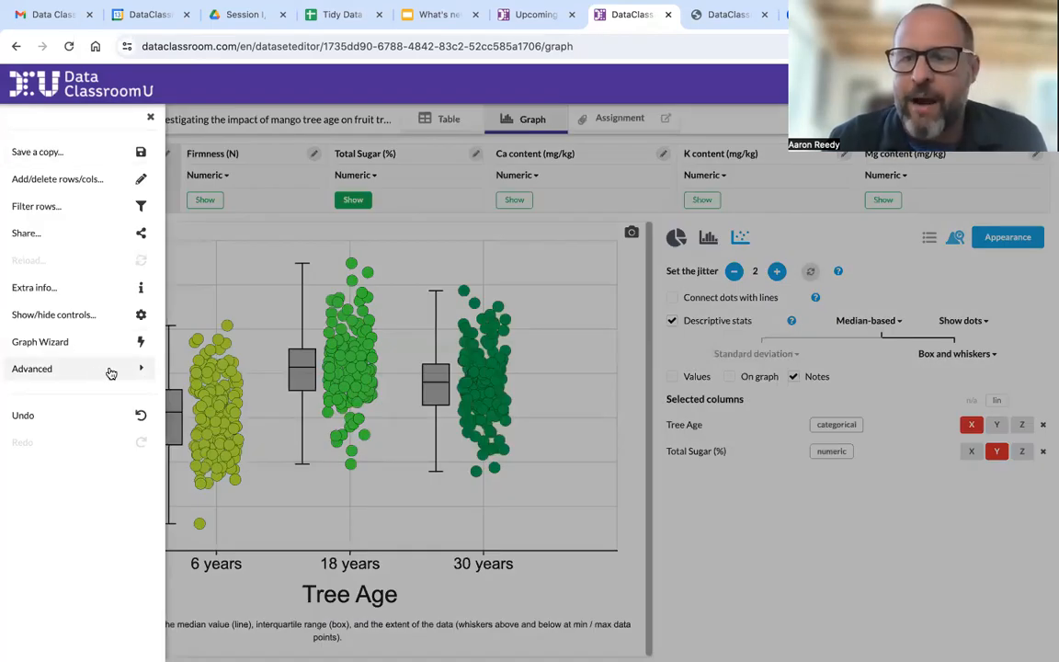
pyautogui.click(111, 372)
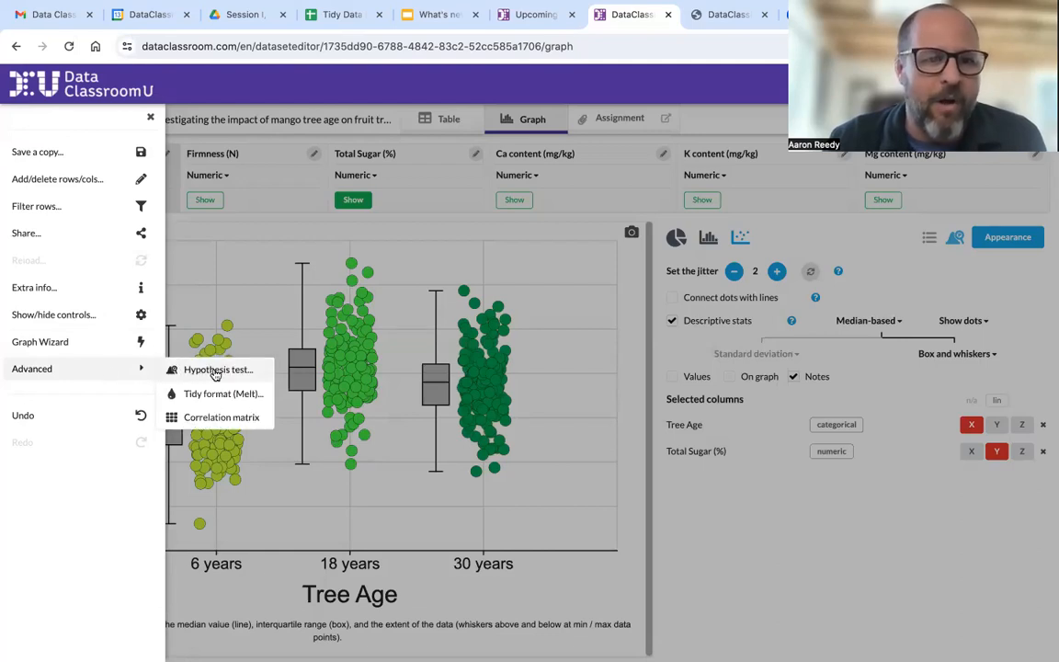
pyautogui.click(214, 371)
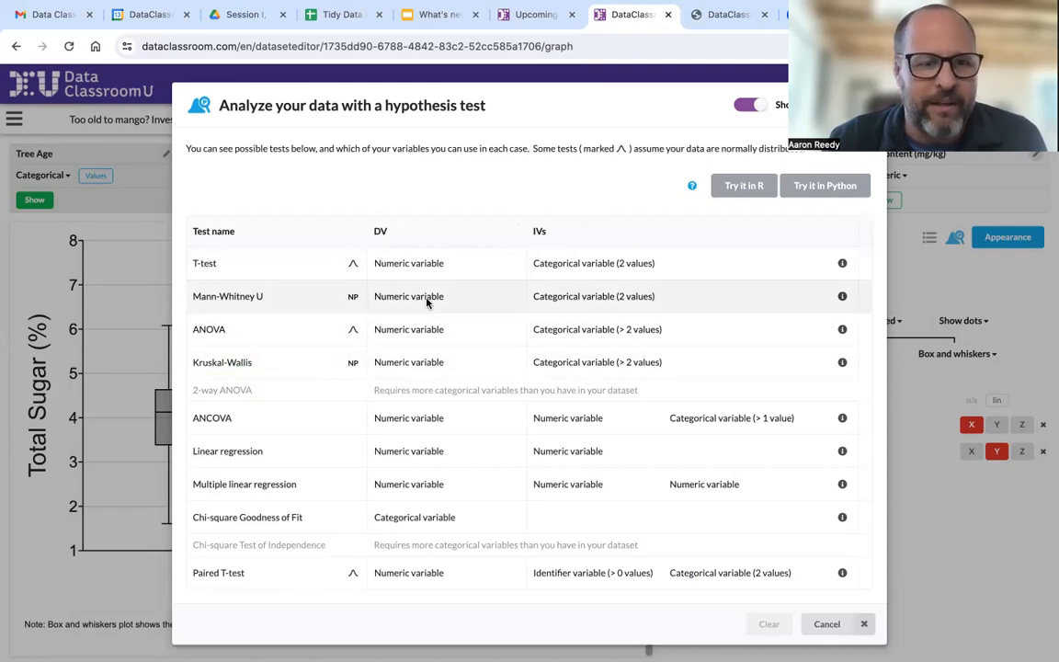
pyautogui.click(312, 265)
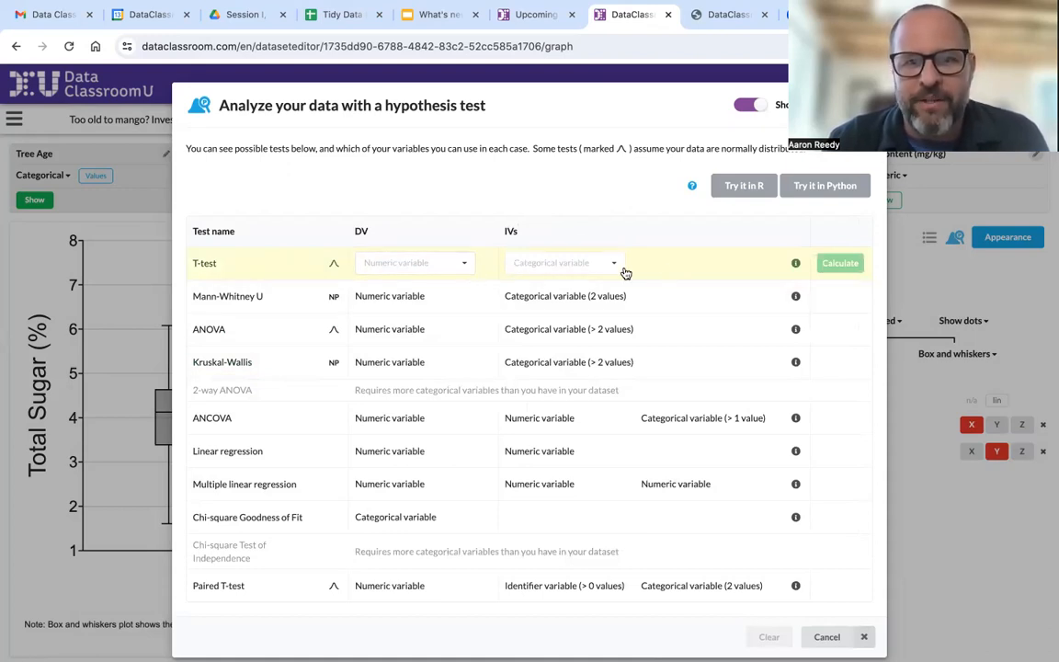
pyautogui.click(458, 267)
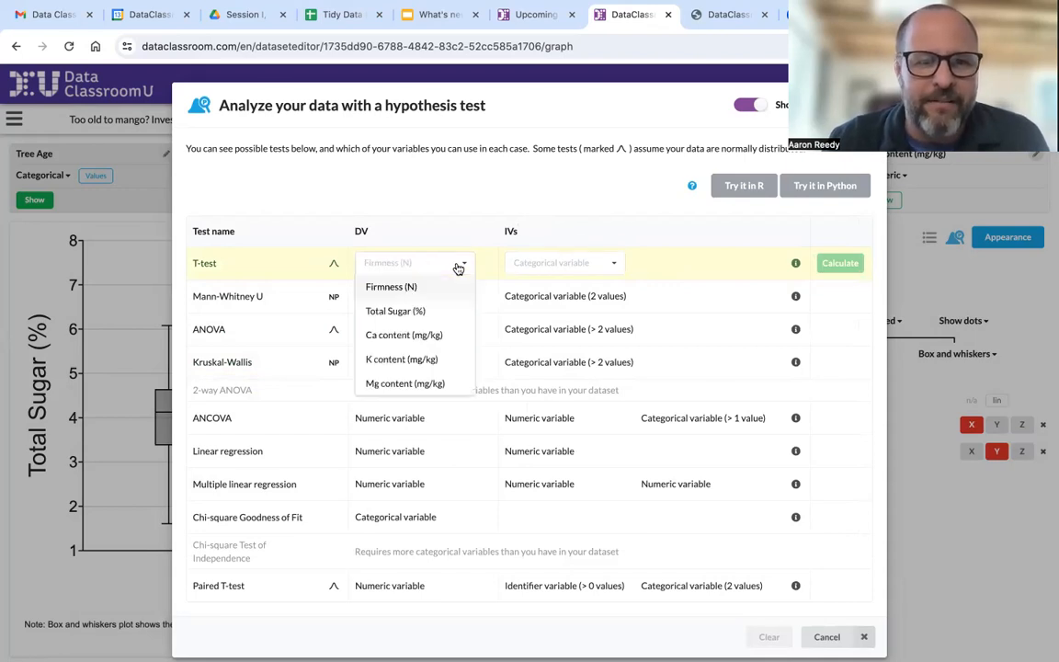
pyautogui.click(428, 313)
pyautogui.click(621, 265)
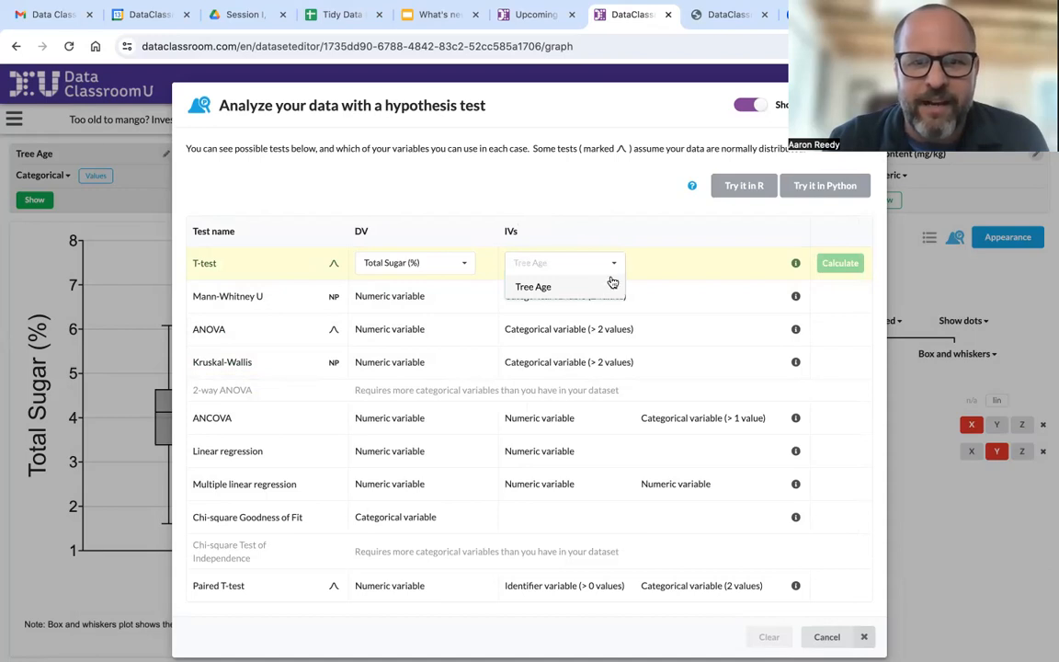
pyautogui.click(565, 291)
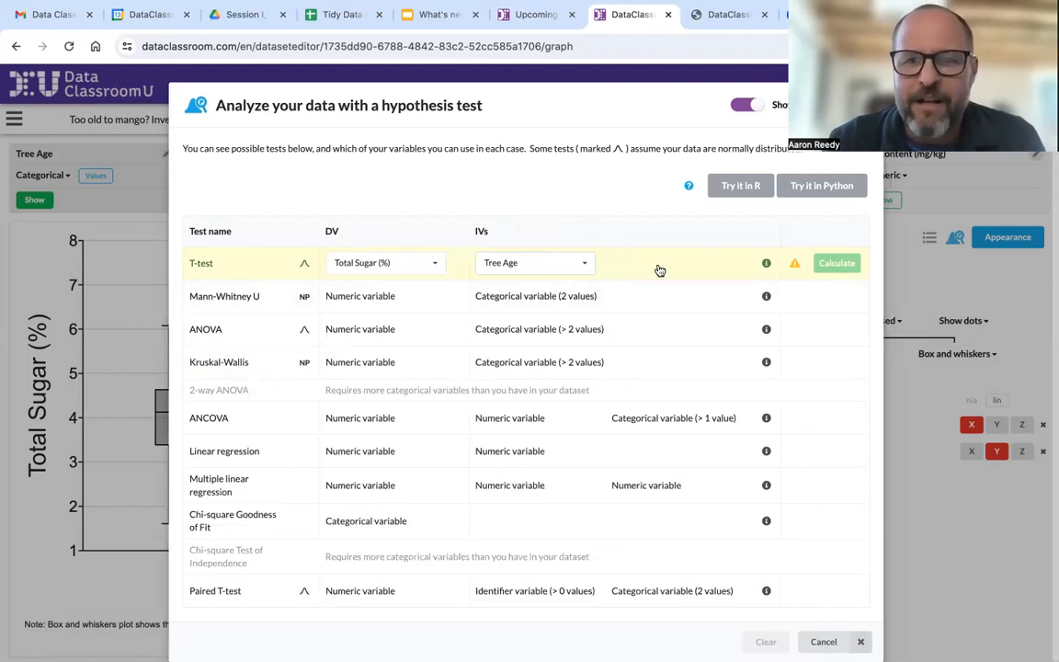
pyautogui.moveTo(798, 267)
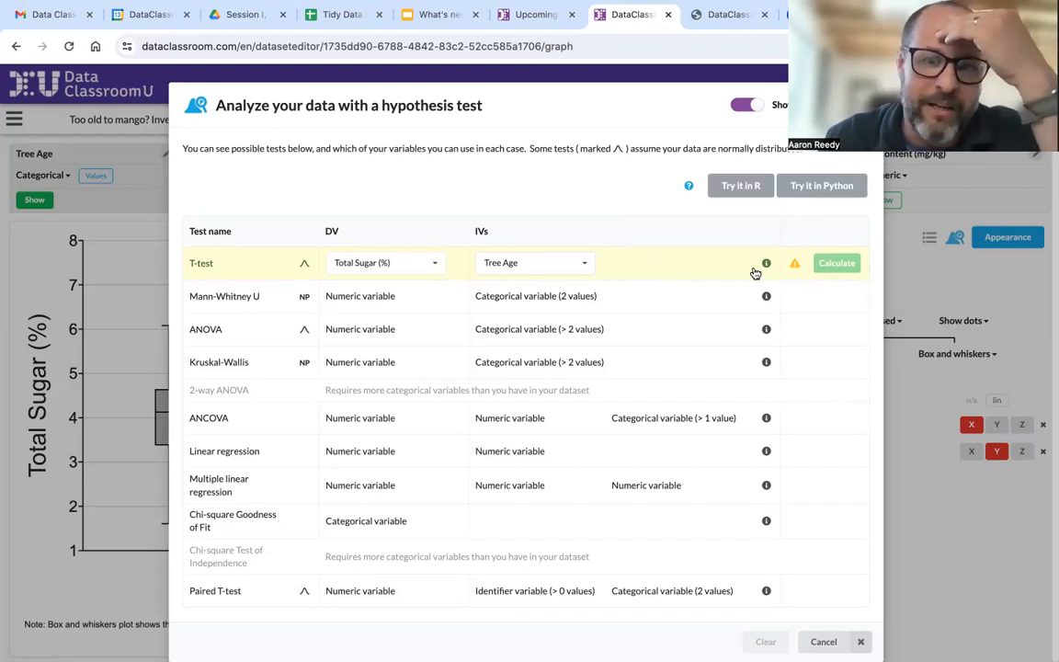
pyautogui.click(826, 641)
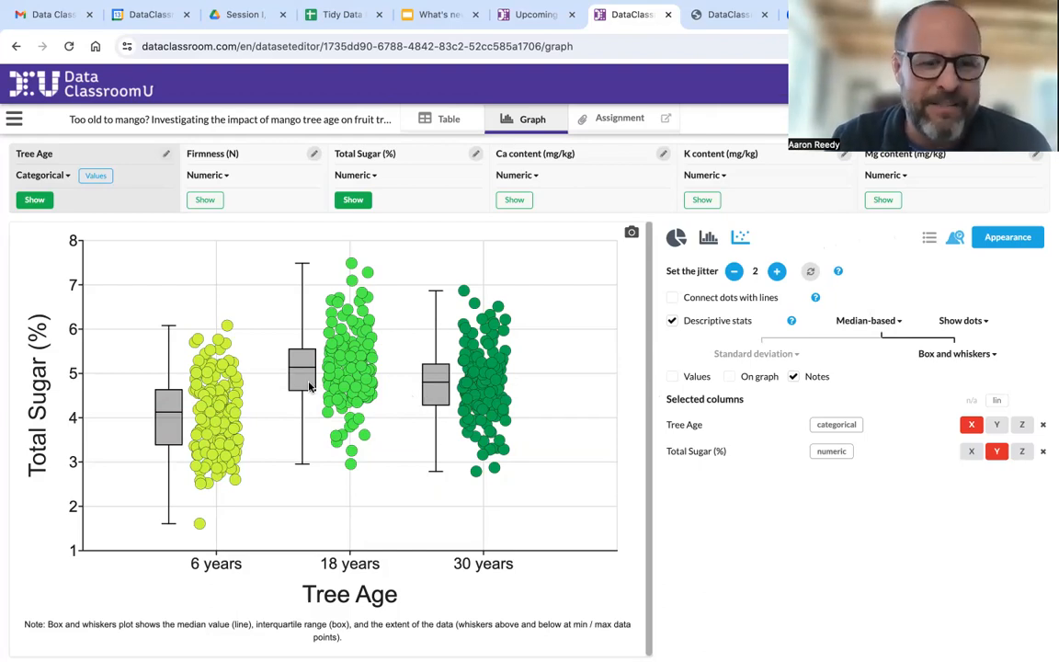
# Examine the total sugar graph and the list of hypothesis tests available for it.
pyautogui.moveTo(228, 453)
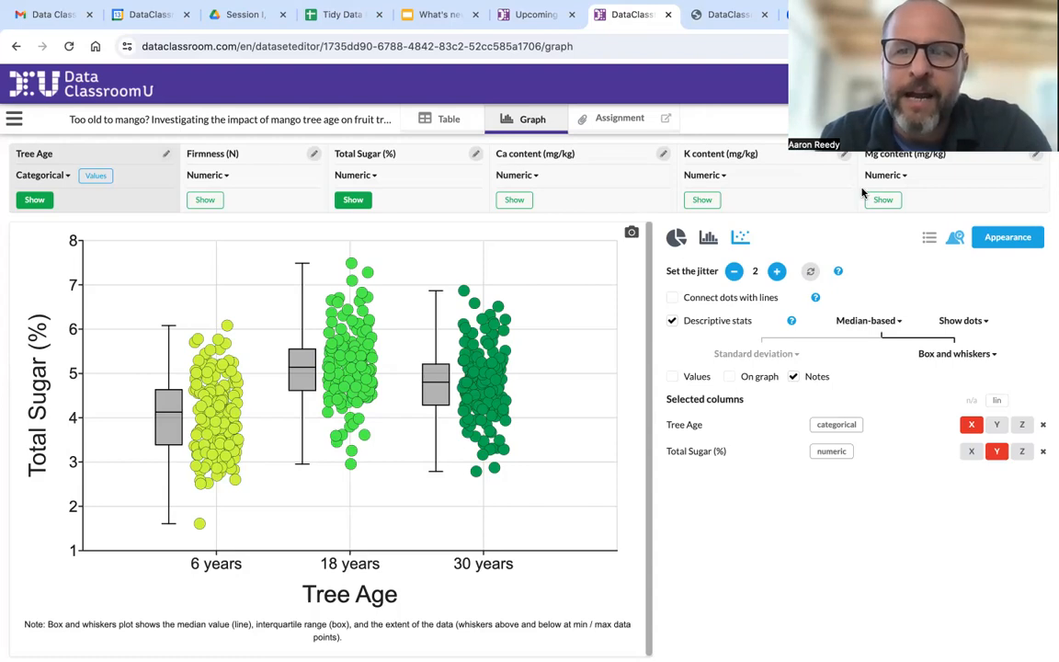
pyautogui.click(955, 239)
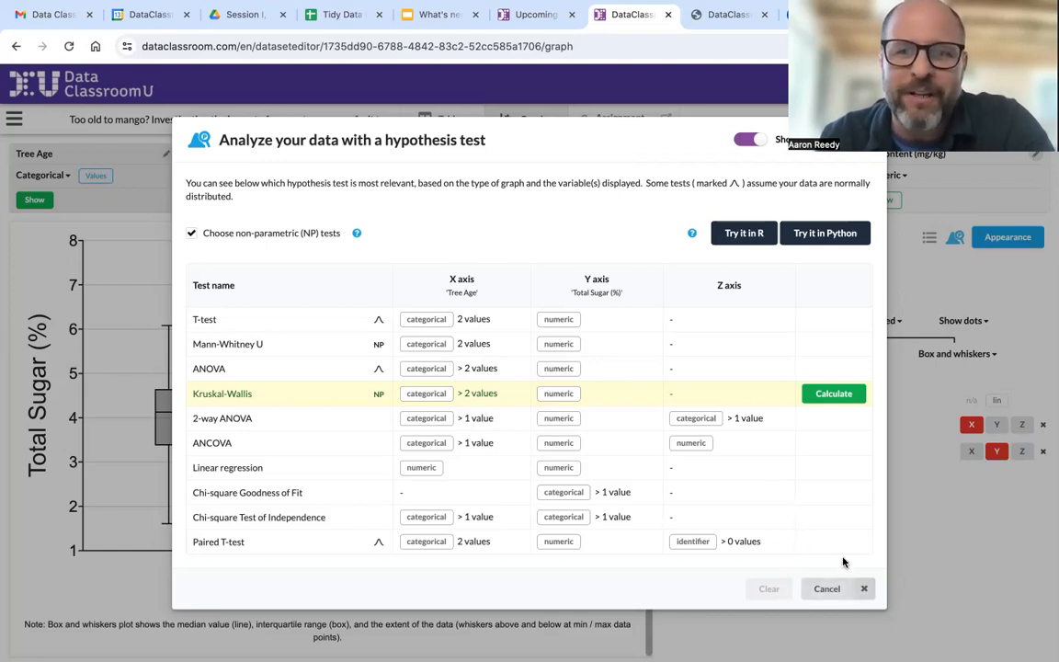
pyautogui.click(828, 590)
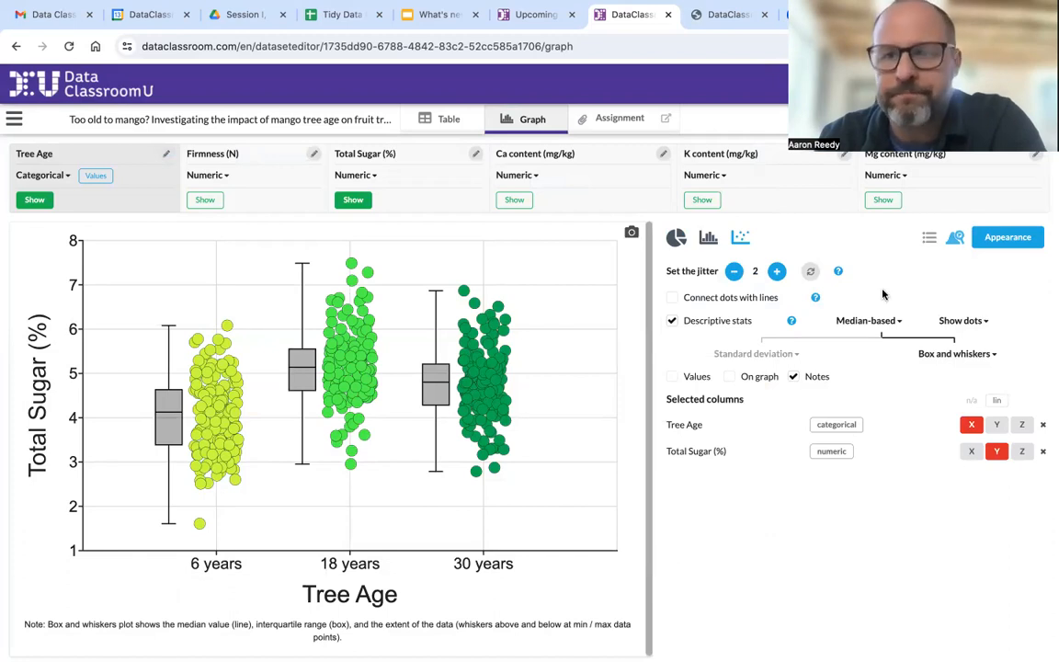
pyautogui.click(956, 239)
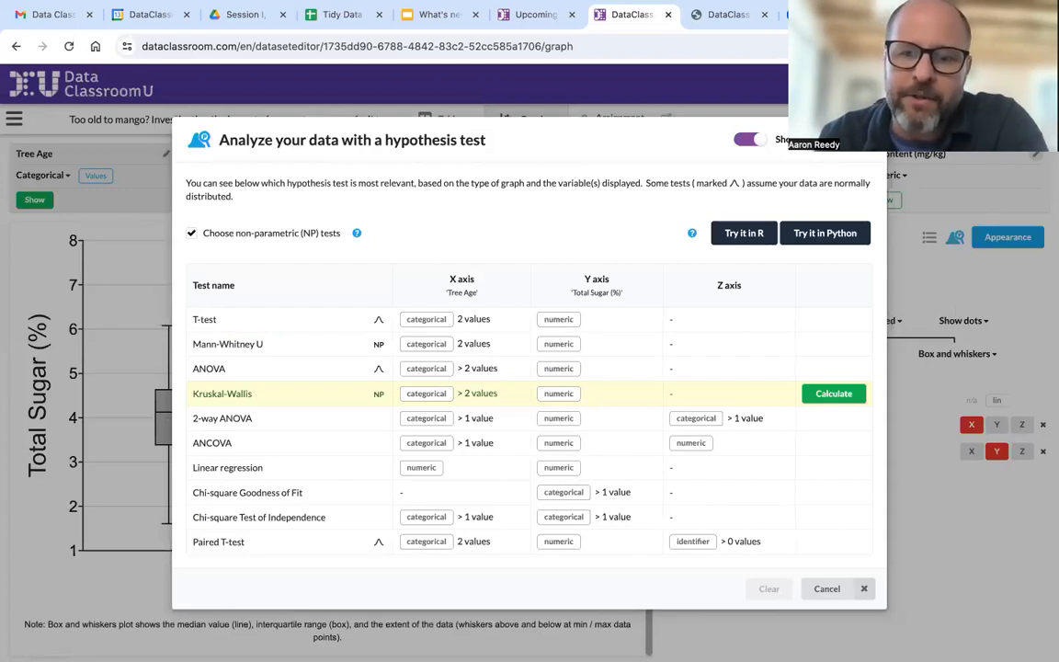
# Close the hypothesis test list and display total sugar by tree age as a histogram with the normal distribution curves shown.
pyautogui.click(822, 590)
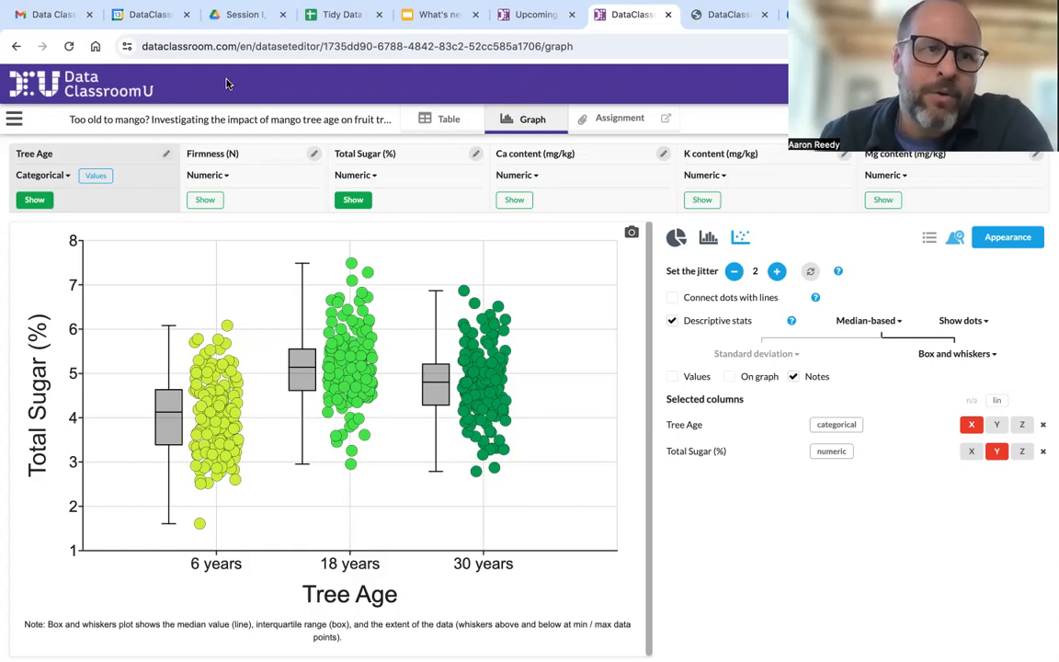
pyautogui.moveTo(710, 238)
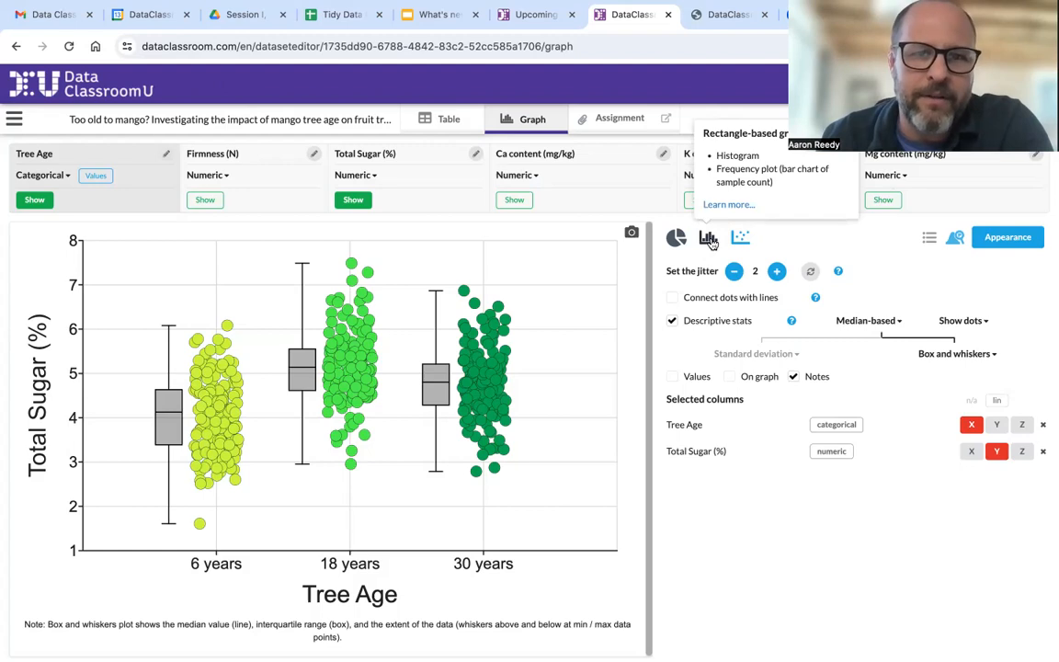
pyautogui.click(710, 241)
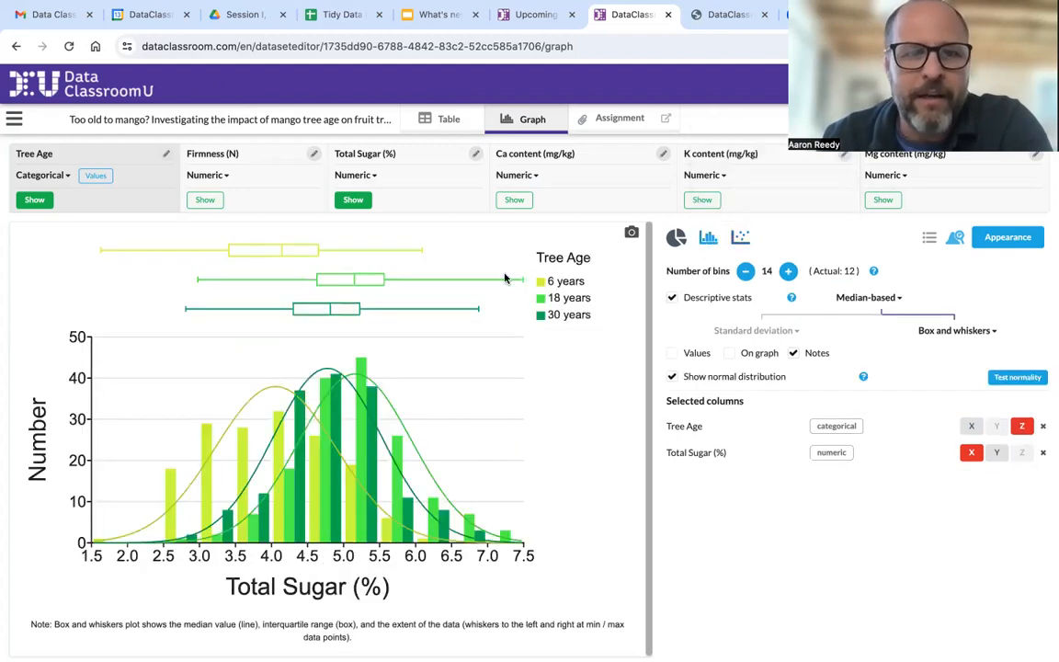
pyautogui.moveTo(742, 239)
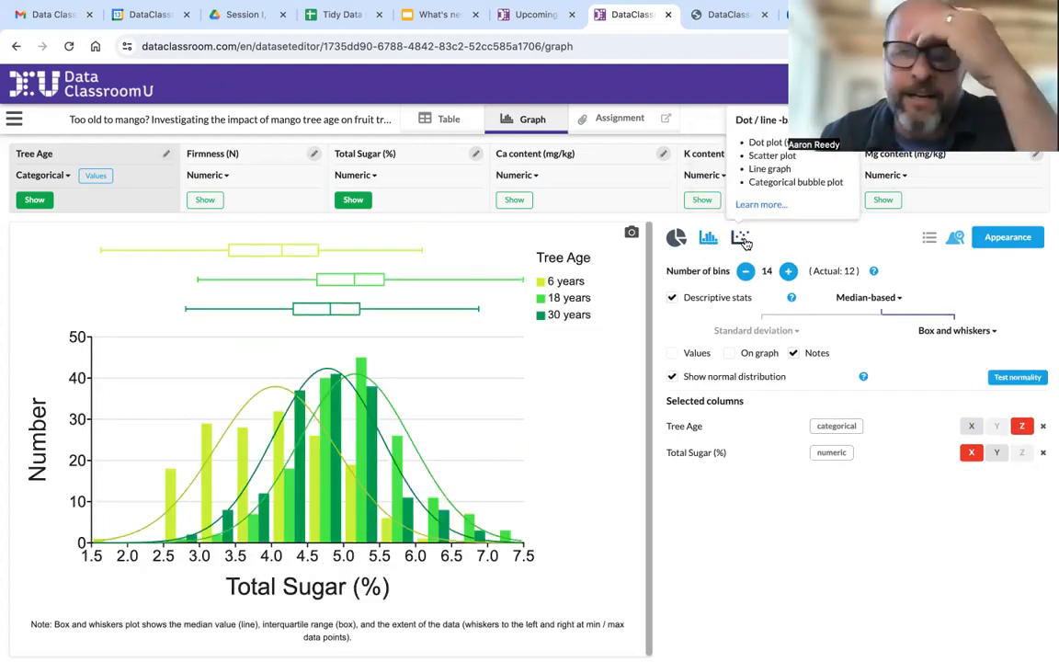
pyautogui.click(741, 239)
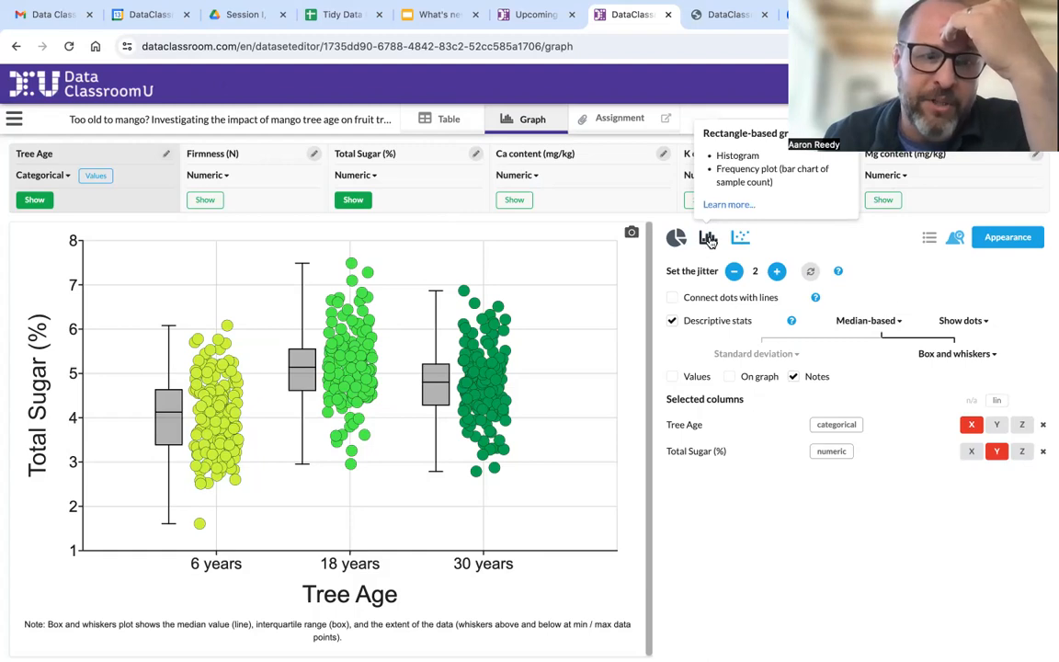
pyautogui.moveTo(742, 239)
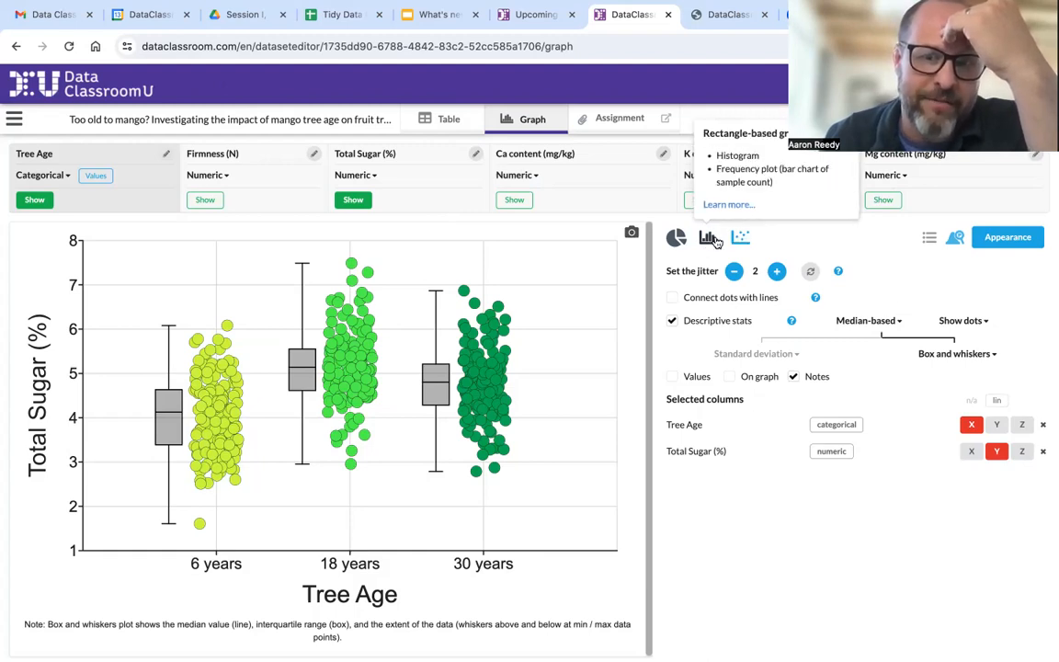
pyautogui.click(710, 238)
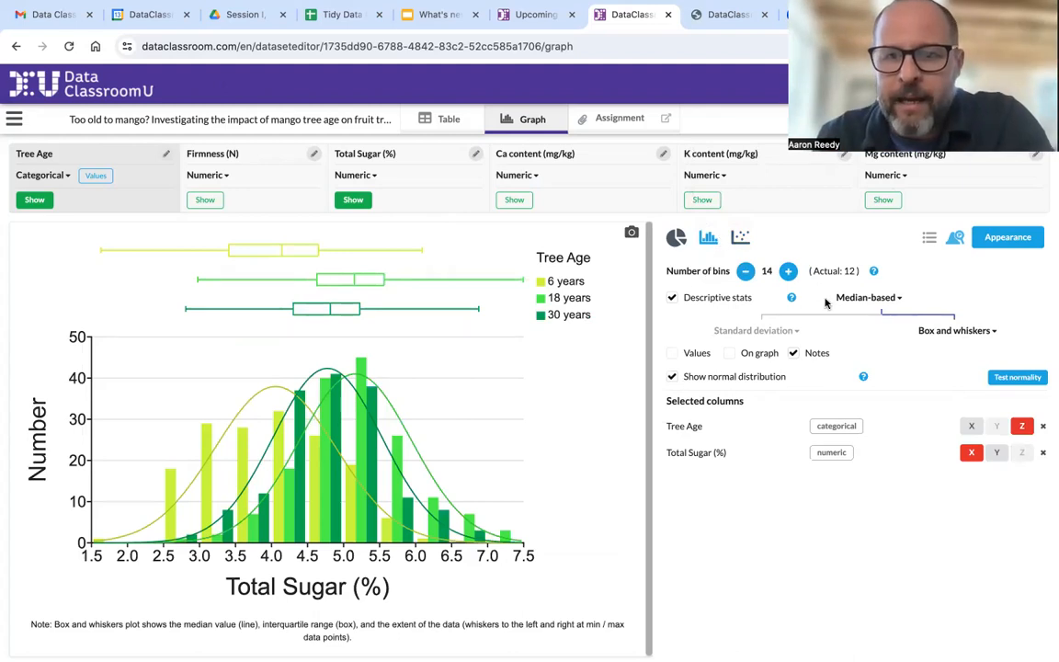
pyautogui.click(672, 378)
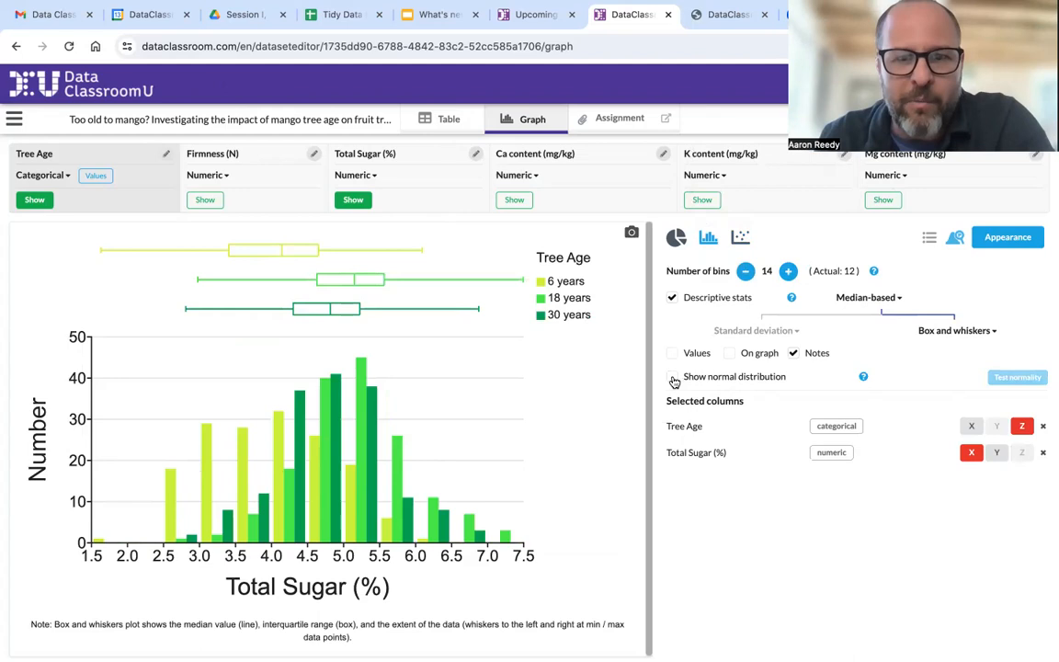
pyautogui.click(672, 378)
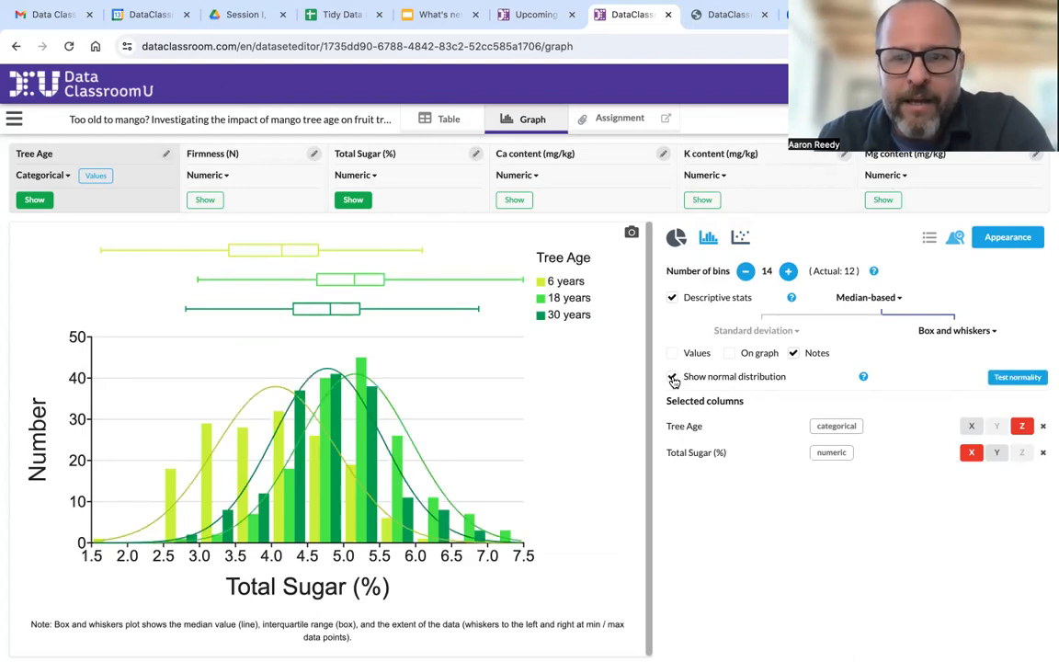
# Run the D'Agostino-Pearson normality test on the 6 years samples and close the test window.
pyautogui.click(1017, 378)
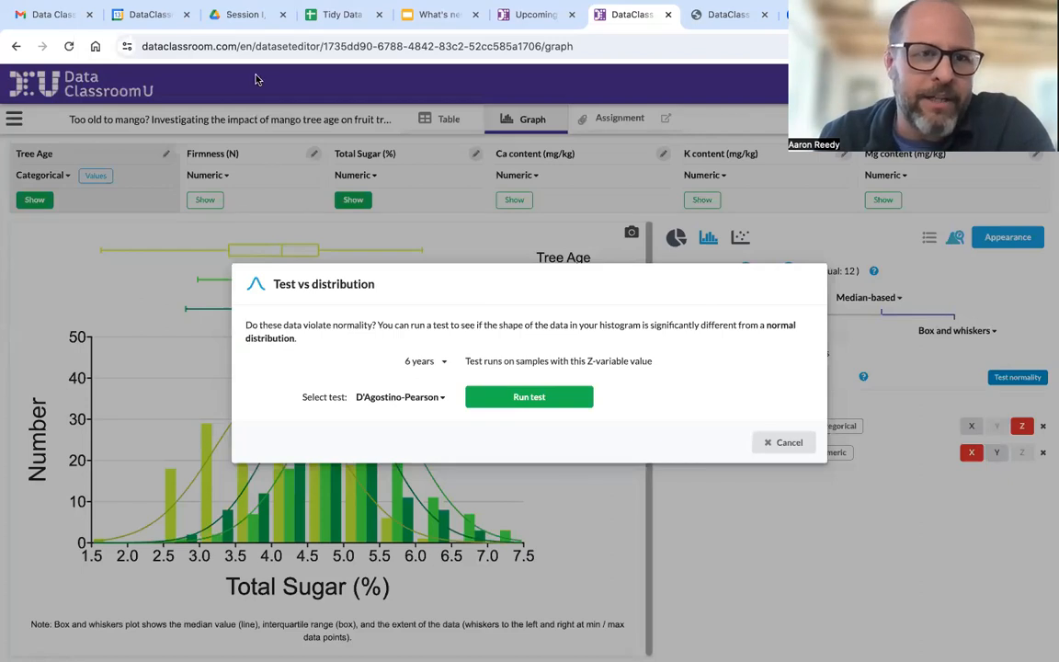
pyautogui.click(423, 360)
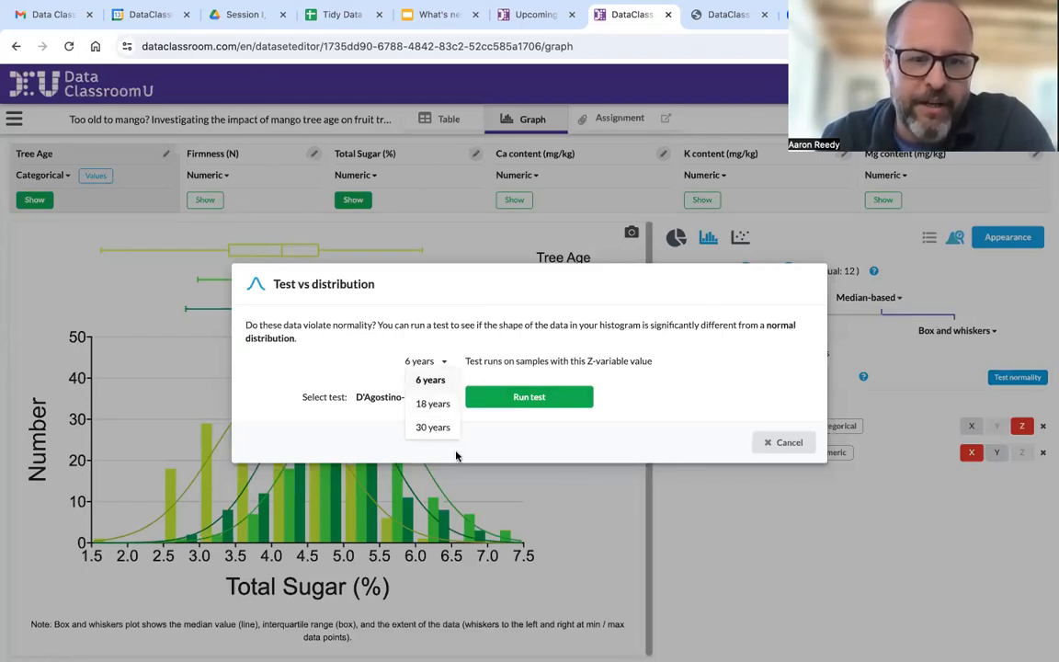
pyautogui.click(470, 348)
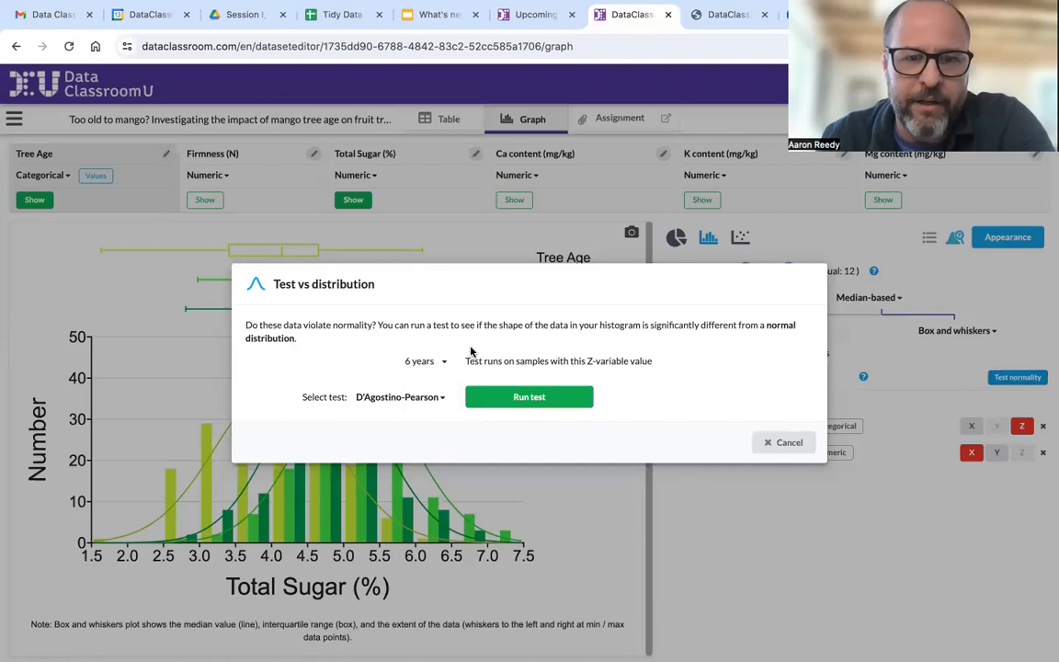
pyautogui.click(439, 398)
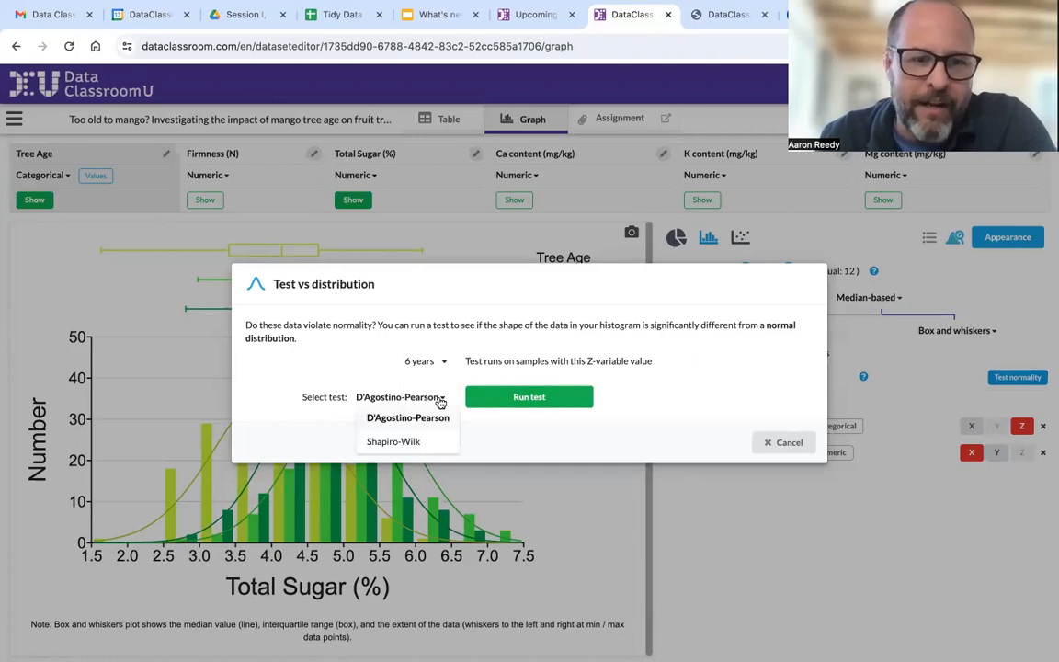
pyautogui.click(518, 398)
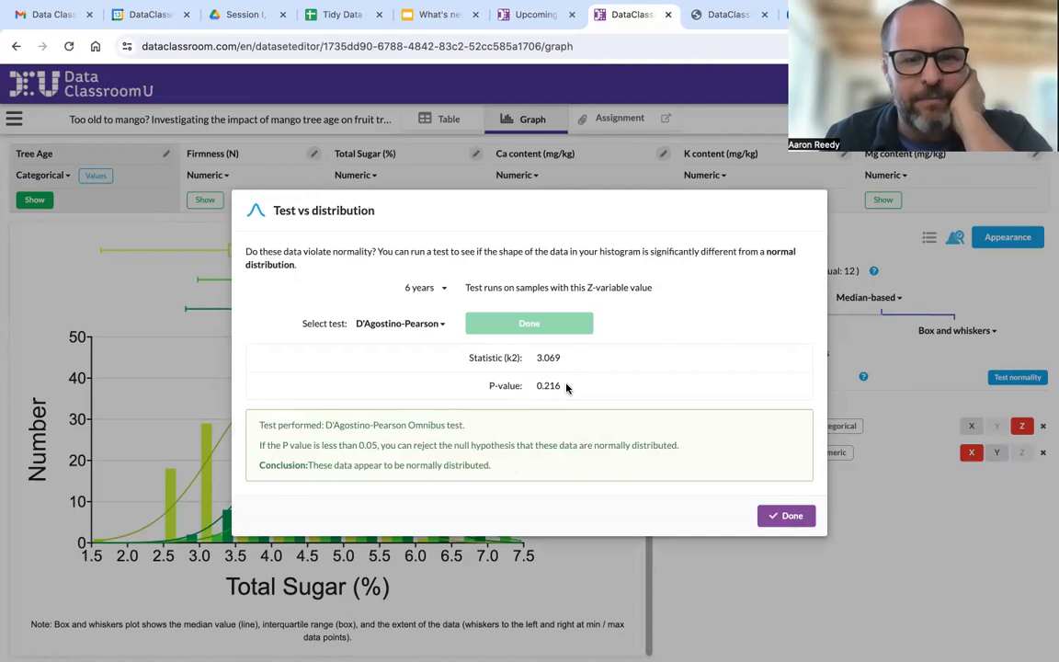
pyautogui.click(789, 516)
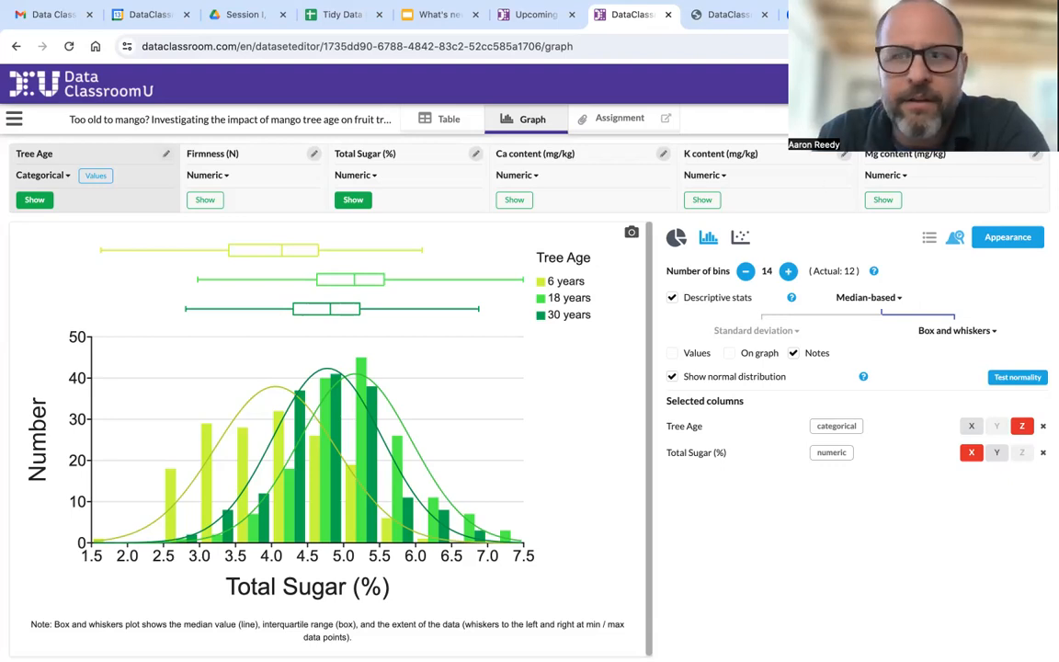
# Save the mango dataset to the account, reusing its existing name.
pyautogui.click(1023, 85)
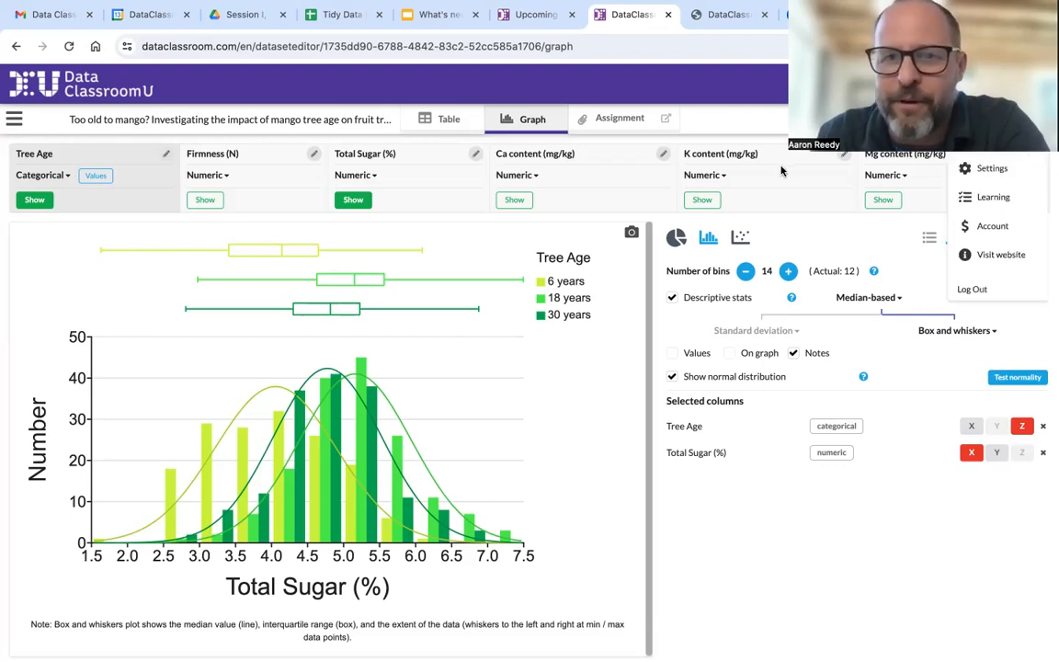
pyautogui.click(749, 133)
pyautogui.click(957, 120)
pyautogui.click(717, 427)
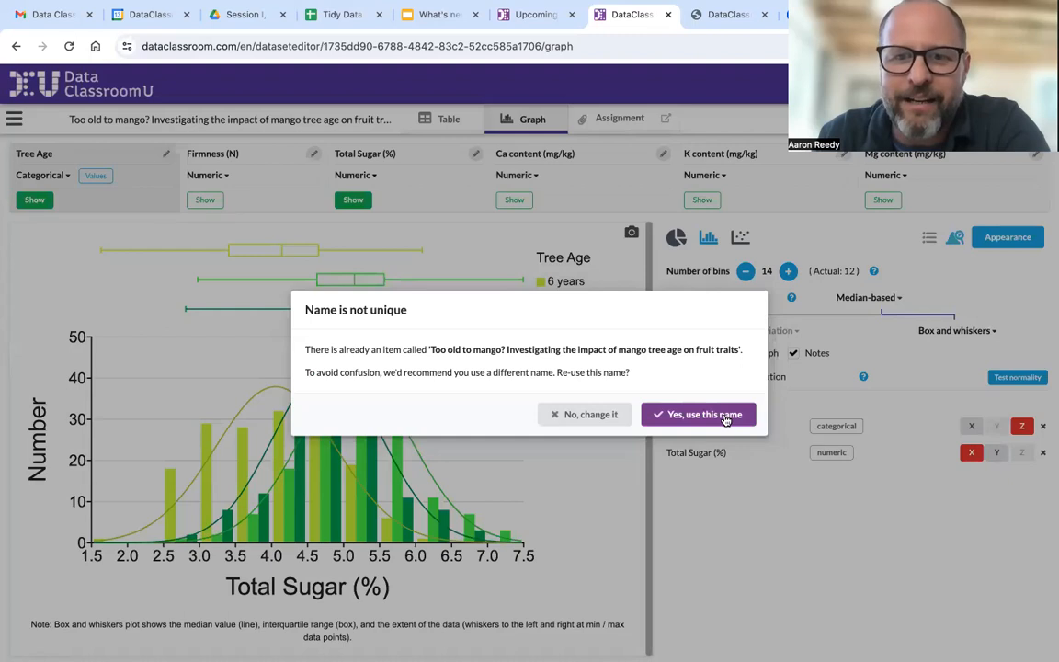
pyautogui.click(699, 414)
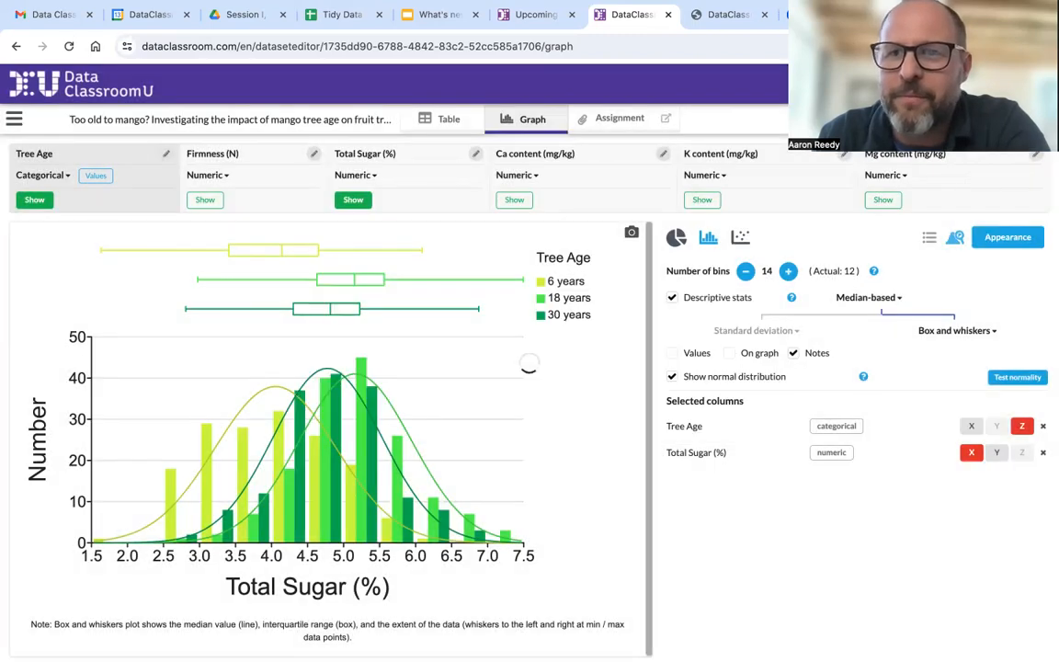
# Change the grade level in the account's profile settings to Middle / high school.
pyautogui.click(1022, 84)
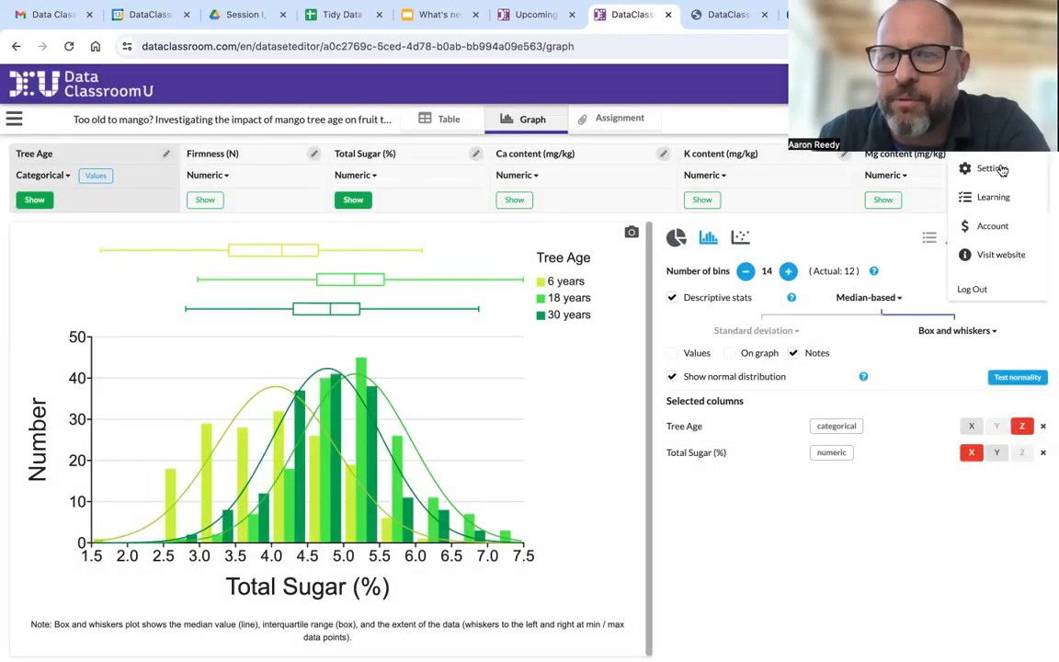
pyautogui.click(992, 225)
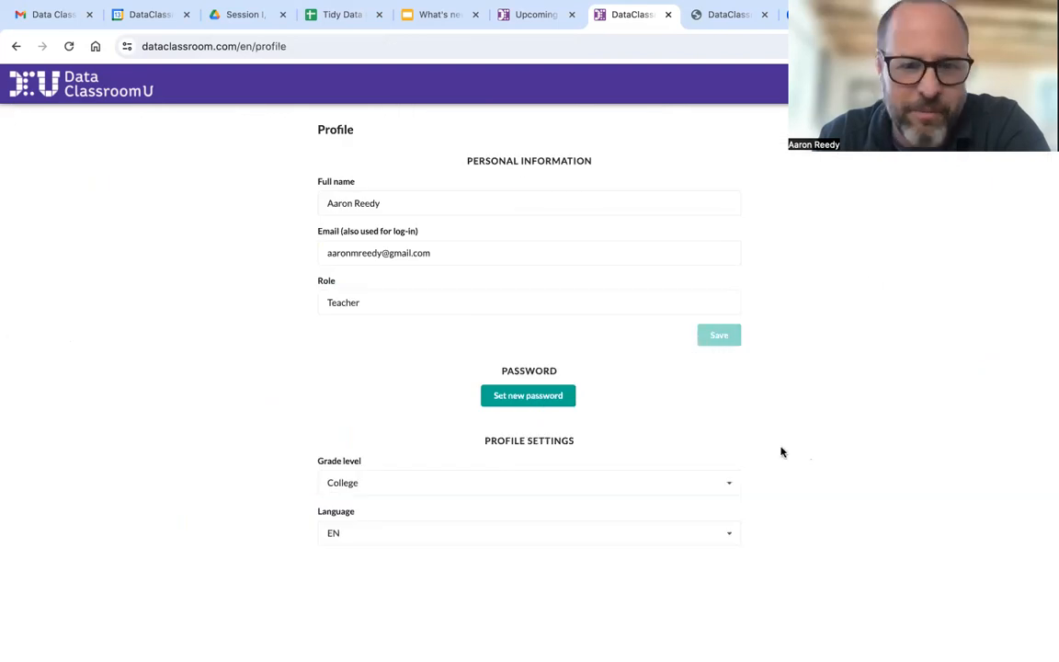
pyautogui.click(715, 494)
pyautogui.click(664, 515)
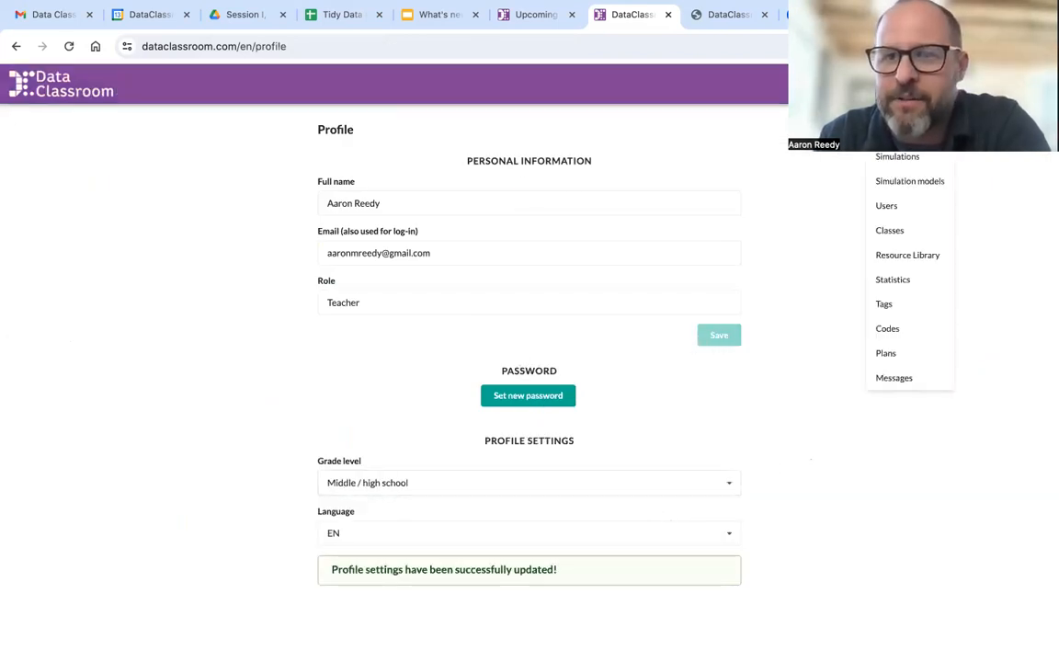
# Open the newly saved "Too old to mango?" dataset from the dataset list and show its graph.
pyautogui.click(884, 85)
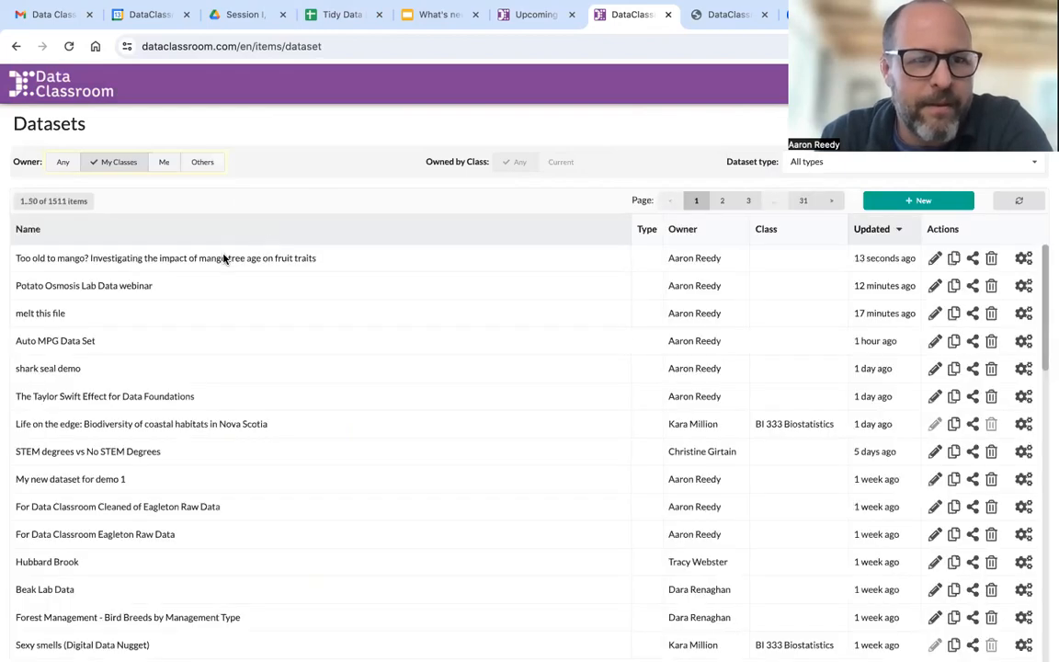
pyautogui.click(221, 258)
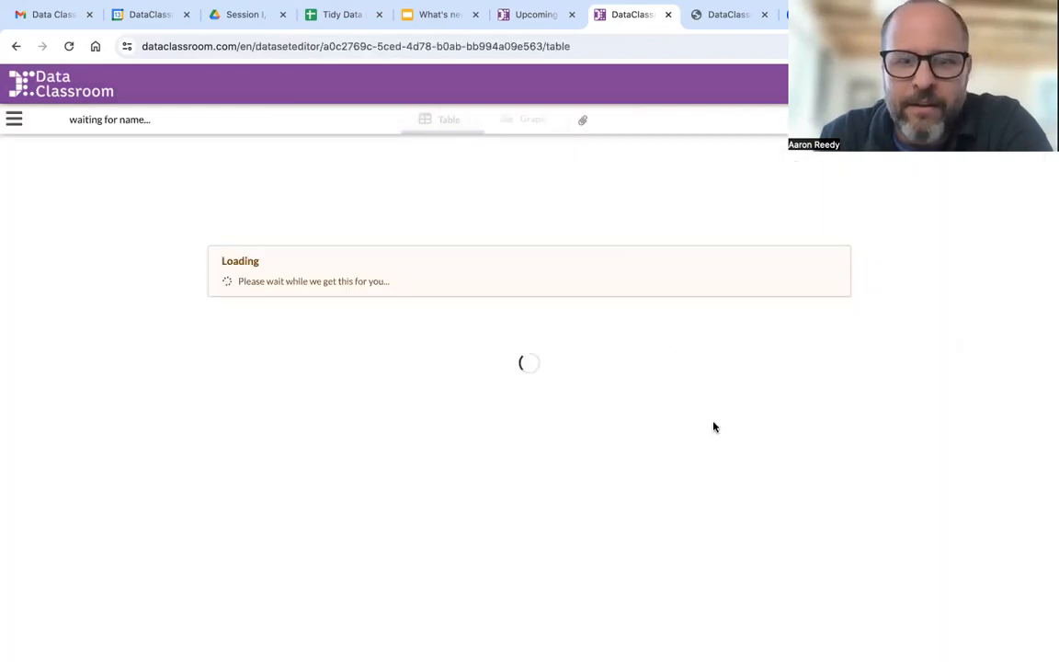
pyautogui.click(529, 122)
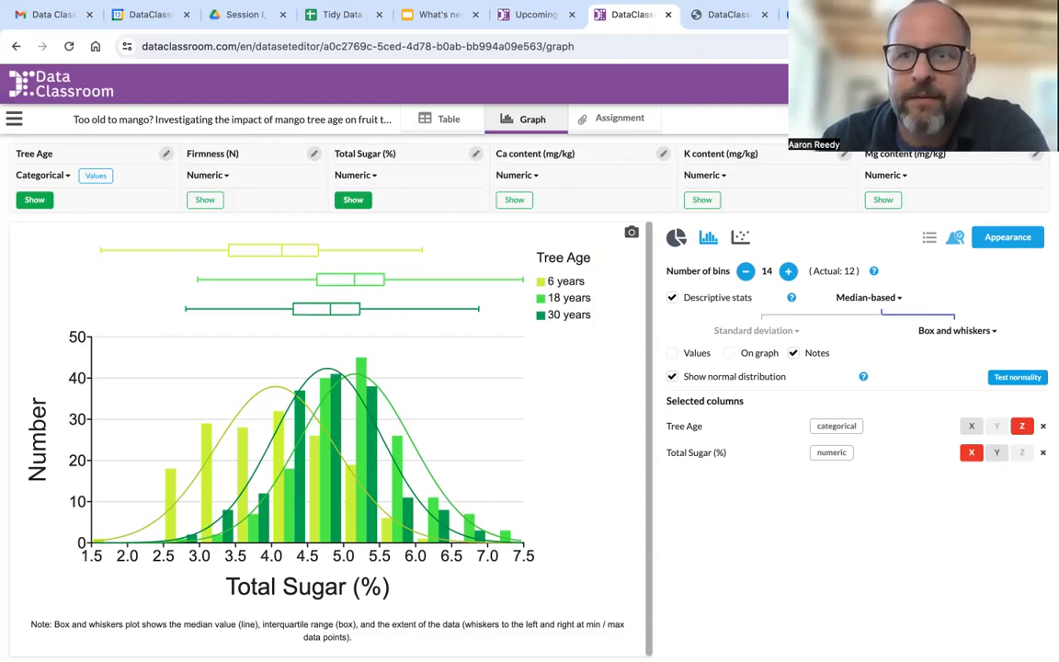
# Switch the graph to a dot plot of total sugar by tree age and show only outliers, using the outside 1.5IQR rule.
pyautogui.moveTo(890, 84)
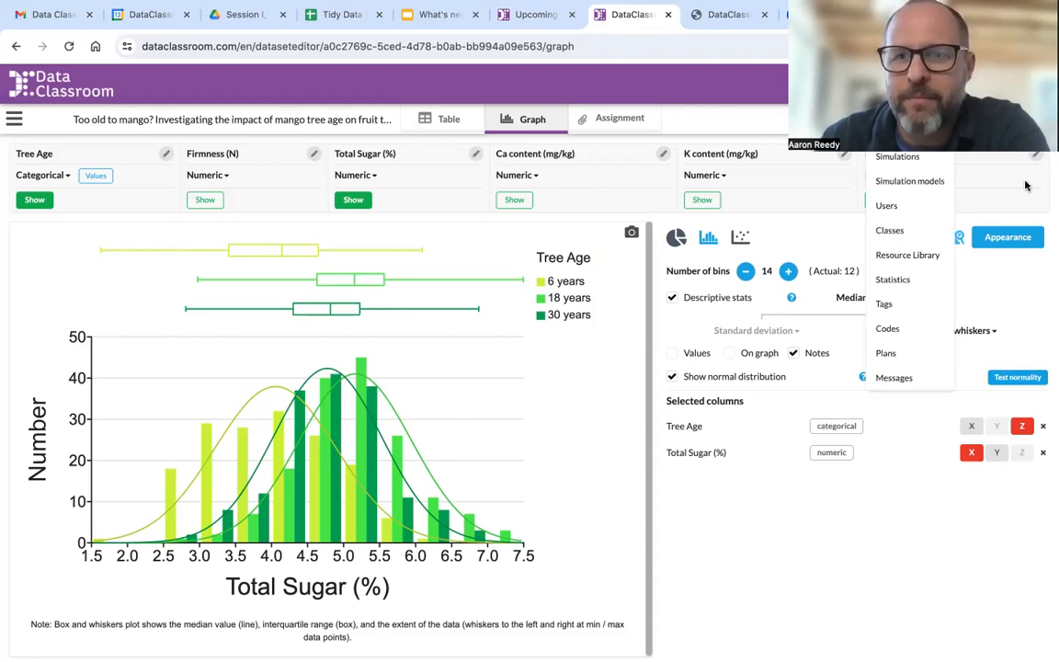
pyautogui.click(741, 238)
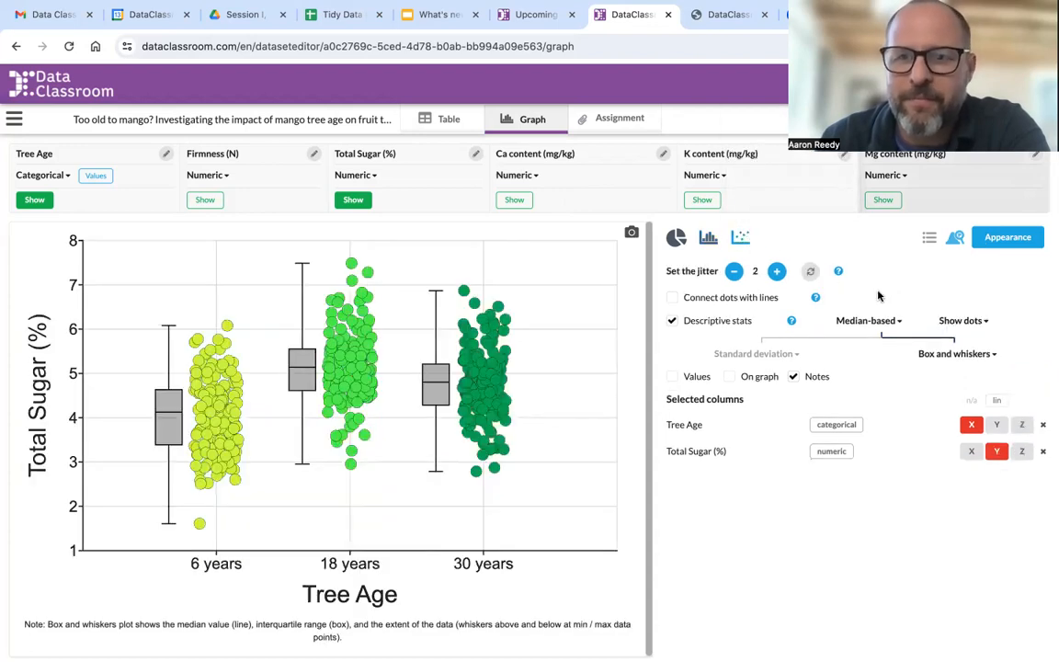
pyautogui.click(968, 322)
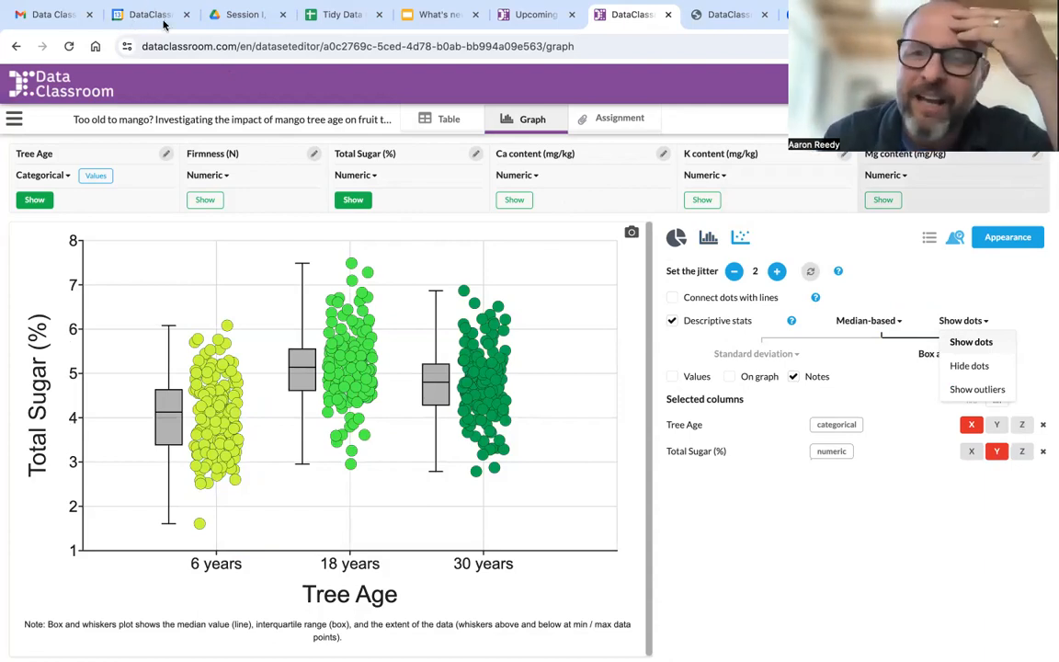
pyautogui.click(873, 243)
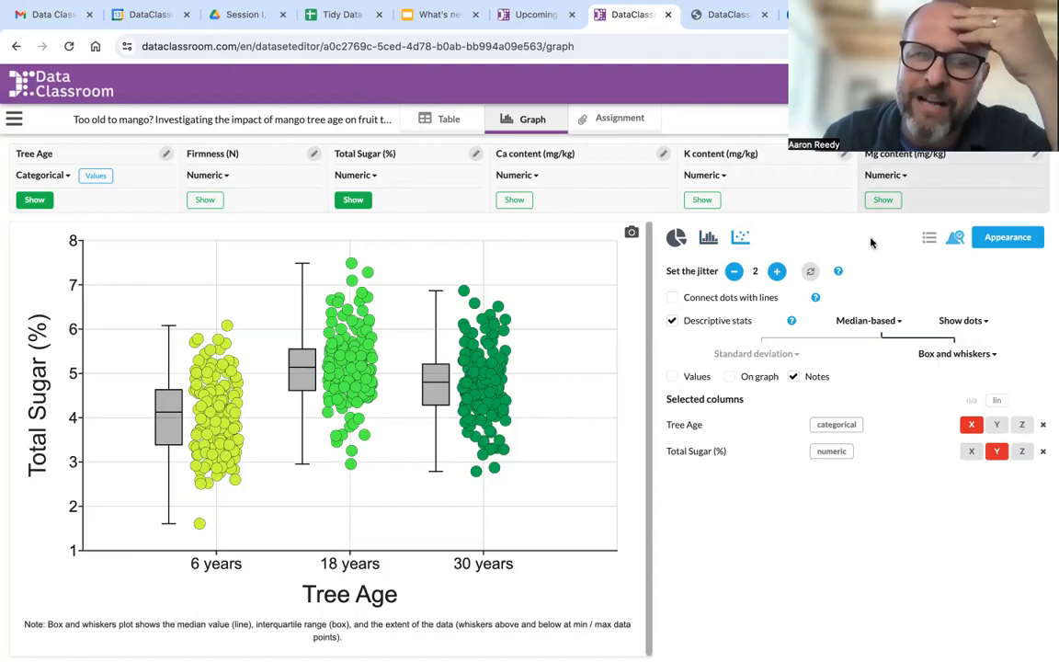
pyautogui.click(985, 327)
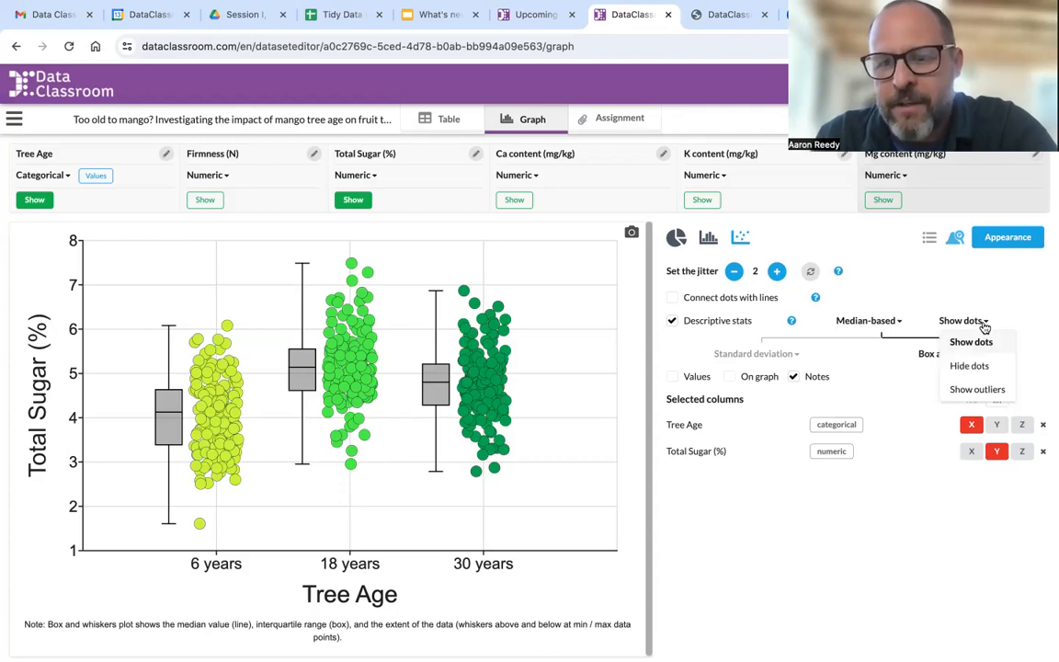
pyautogui.click(990, 389)
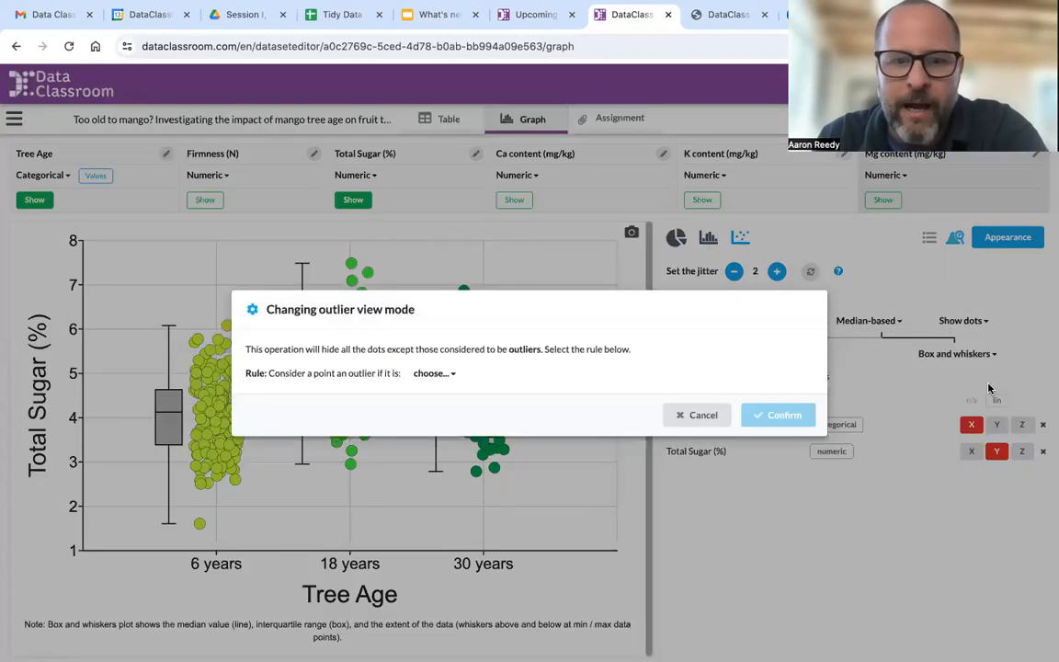
pyautogui.click(431, 375)
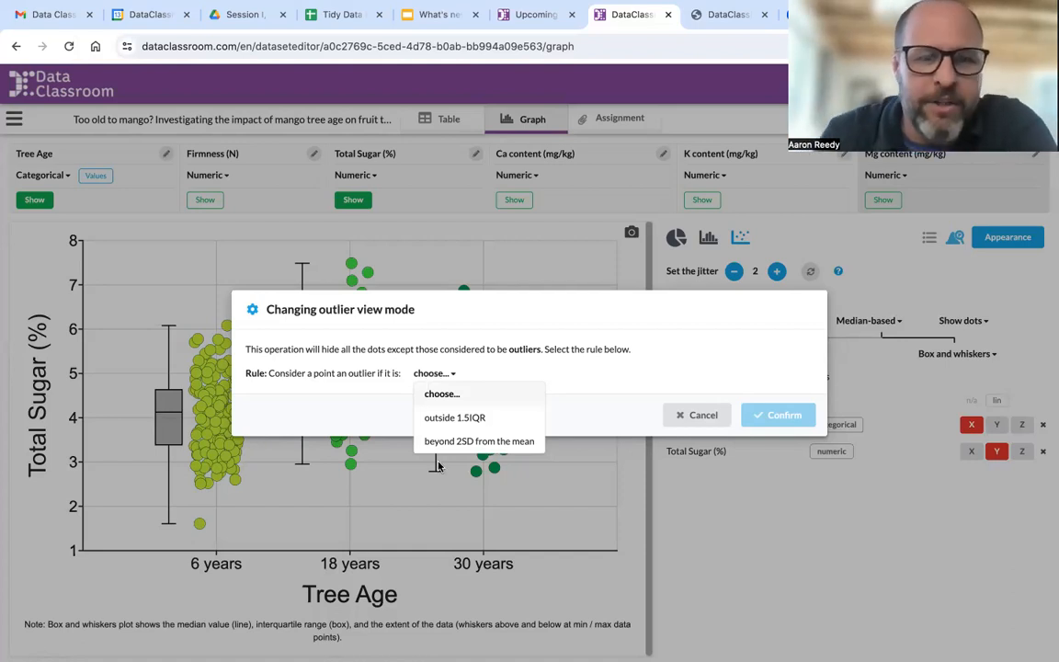
pyautogui.click(490, 421)
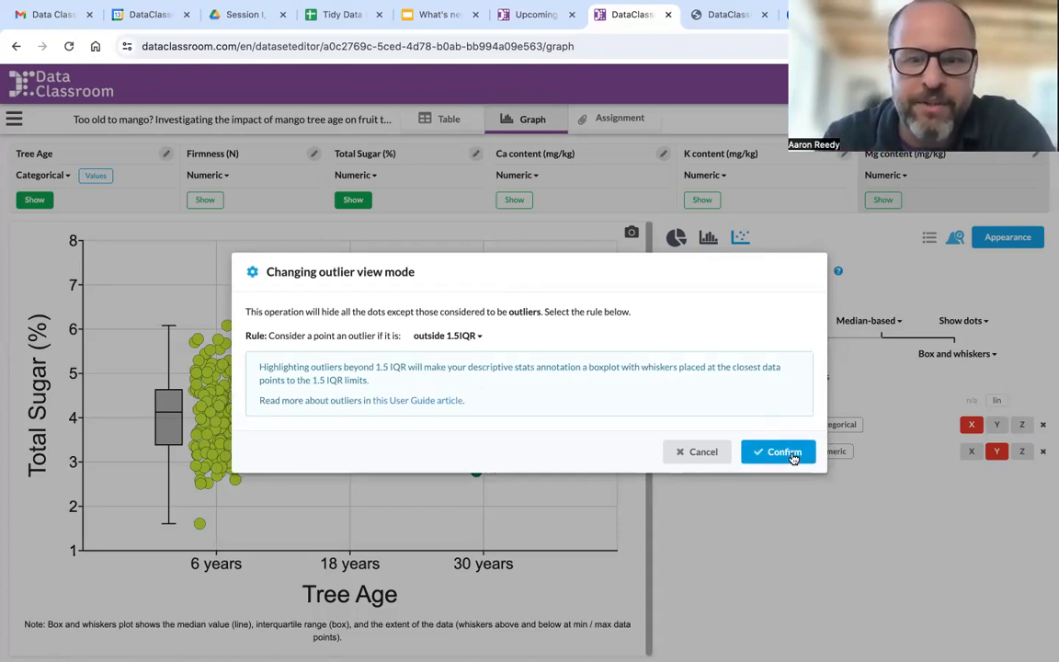
pyautogui.click(793, 455)
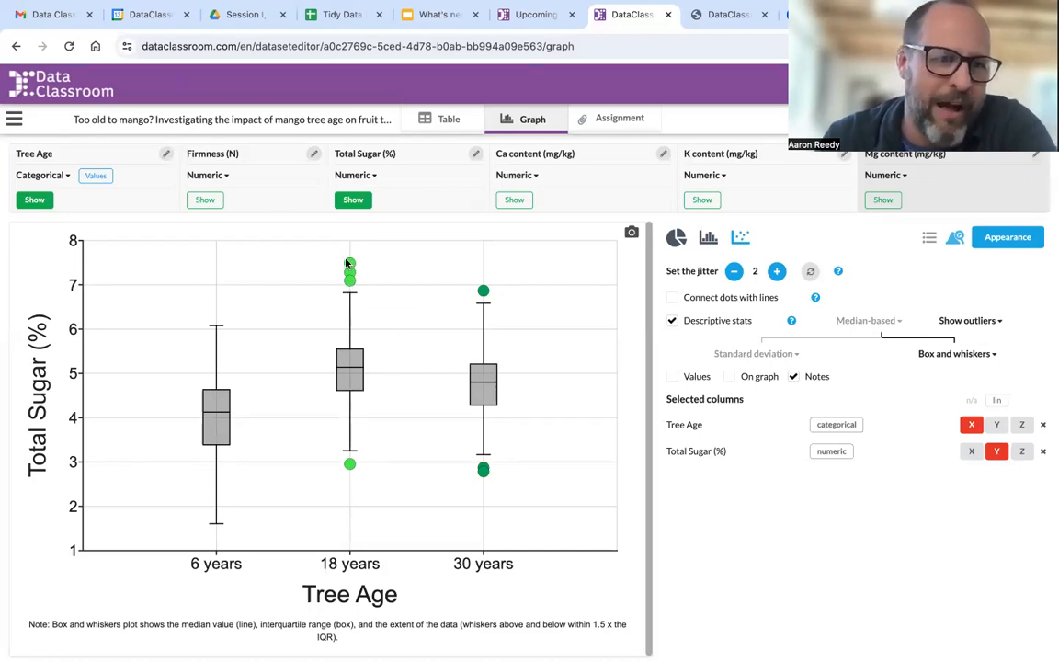
pyautogui.moveTo(350, 273)
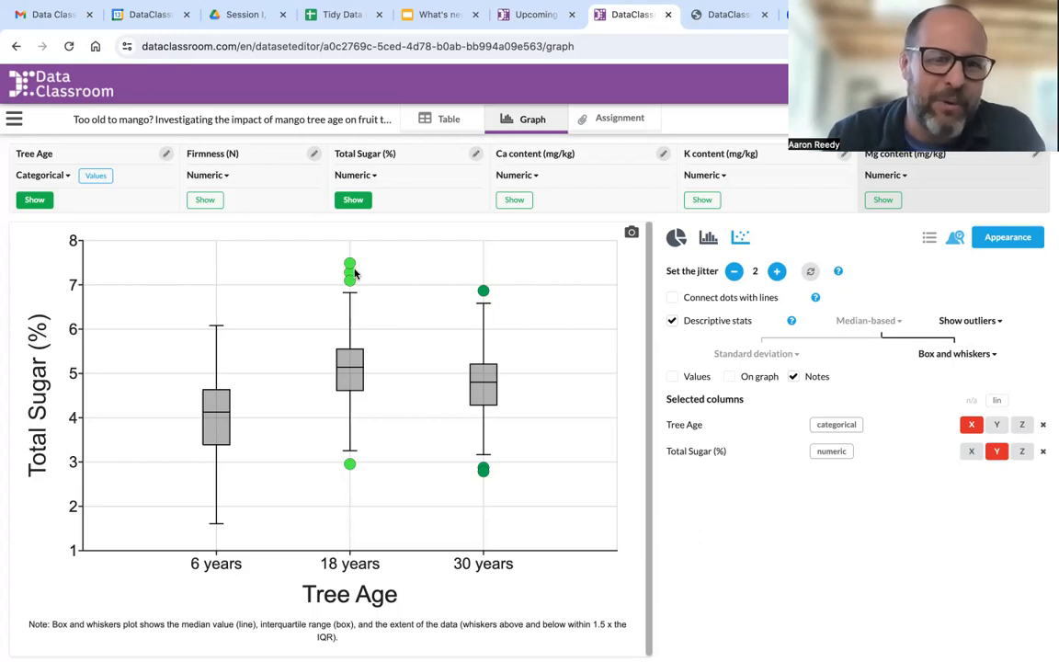
pyautogui.moveTo(350, 263)
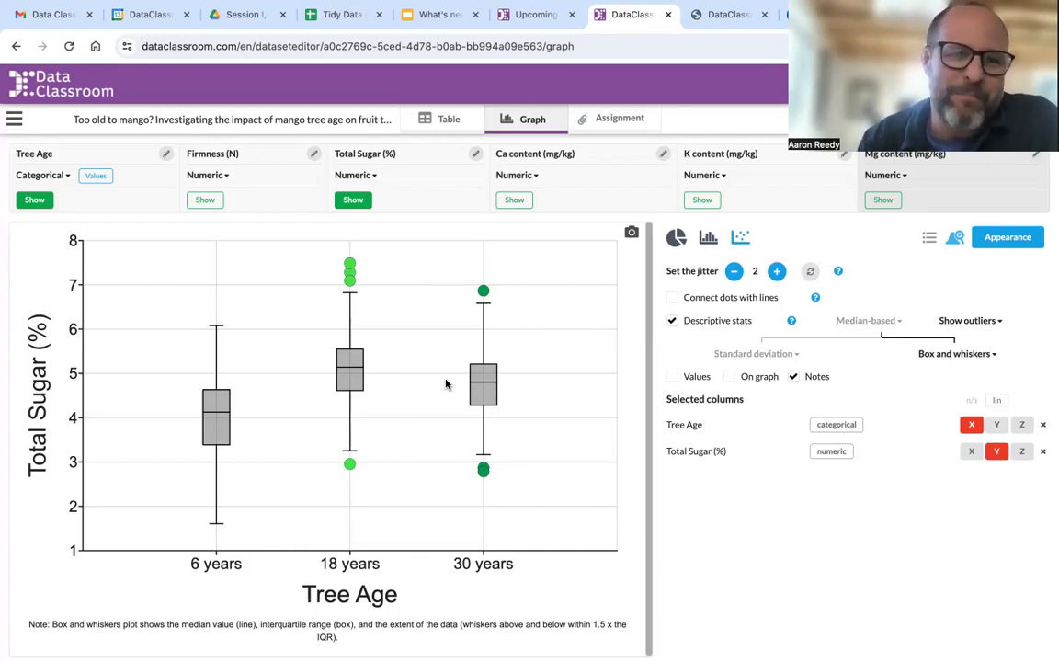
# Identify an 18-year total sugar outlier on the graph, exclude its row 192 in the data table, and show the graph again.
pyautogui.moveTo(484, 293)
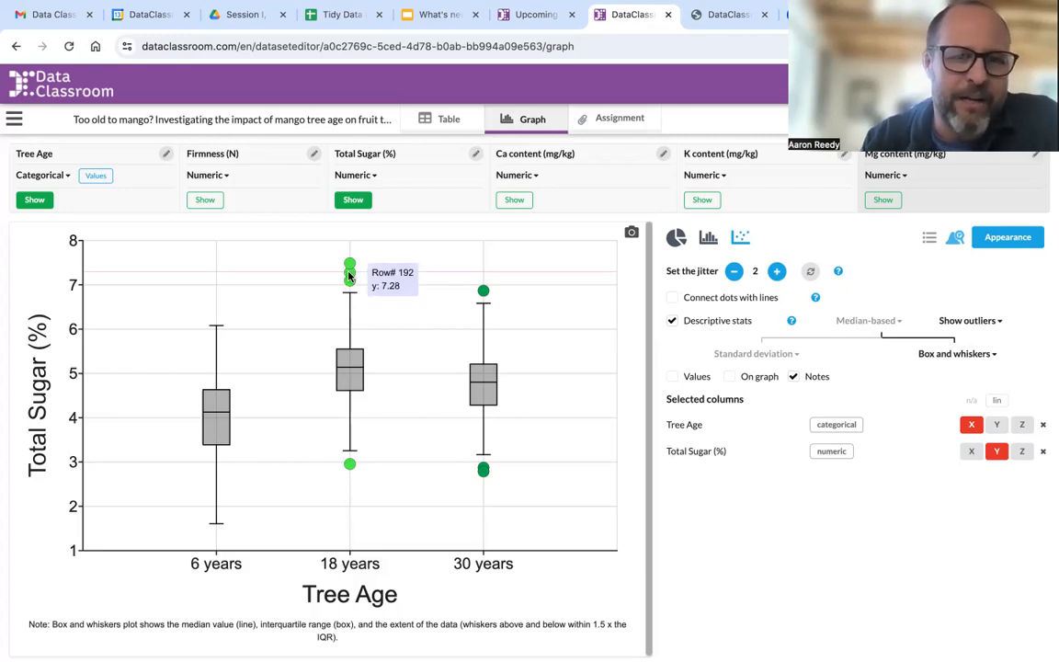
pyautogui.click(450, 120)
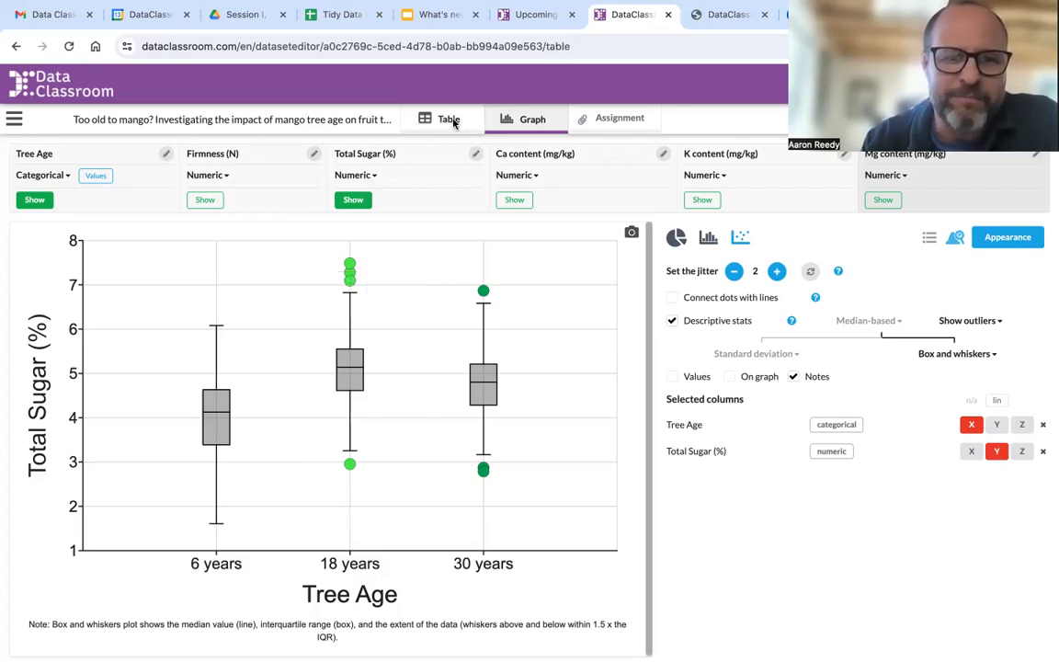
pyautogui.scroll(-20, 666, 516)
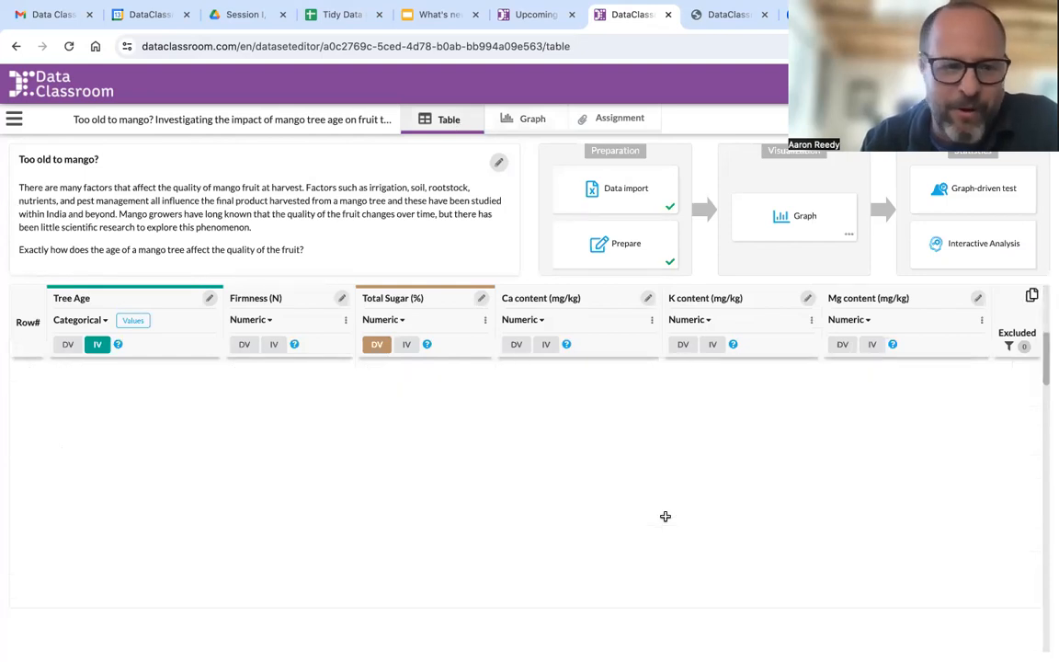
pyautogui.click(165, 640)
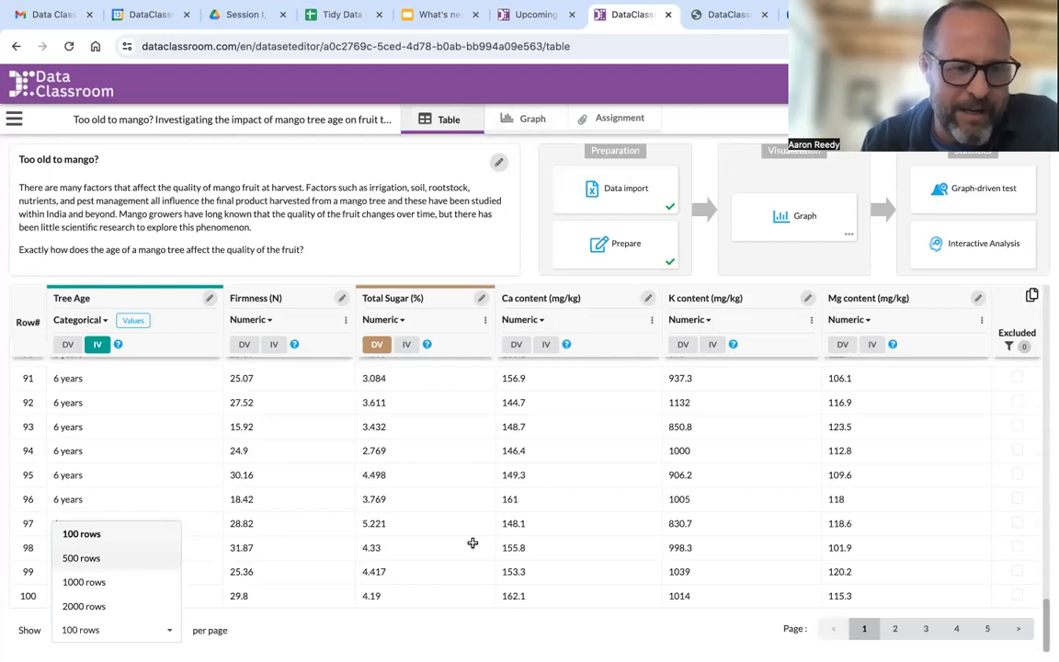
pyautogui.scroll(-20, 473, 543)
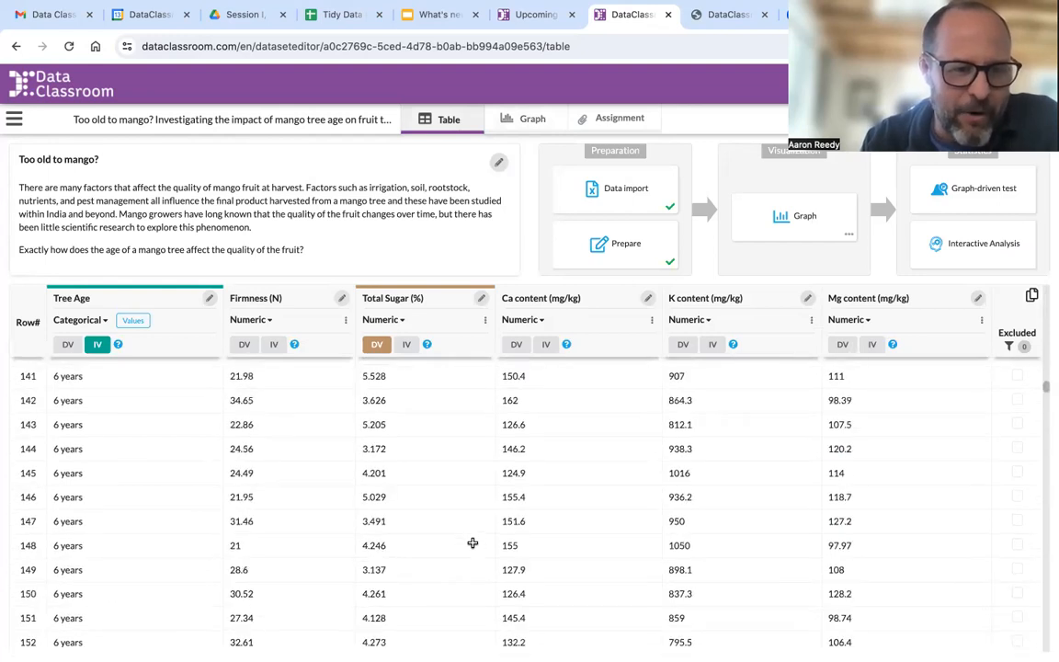
pyautogui.scroll(-3, 473, 543)
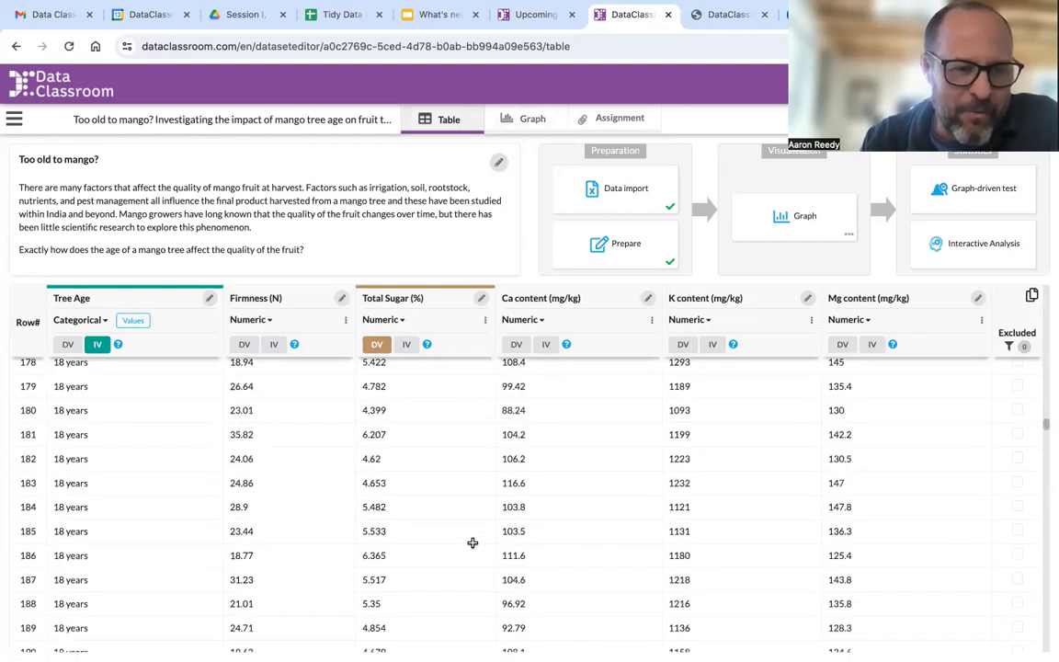
pyautogui.scroll(-3, 472, 544)
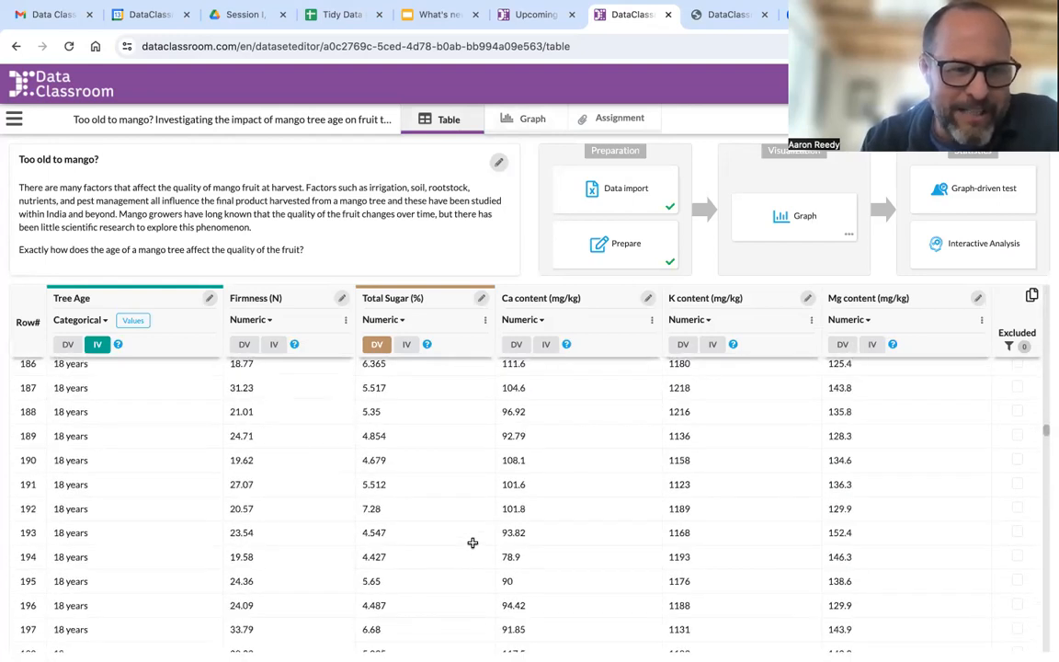
pyautogui.click(1018, 511)
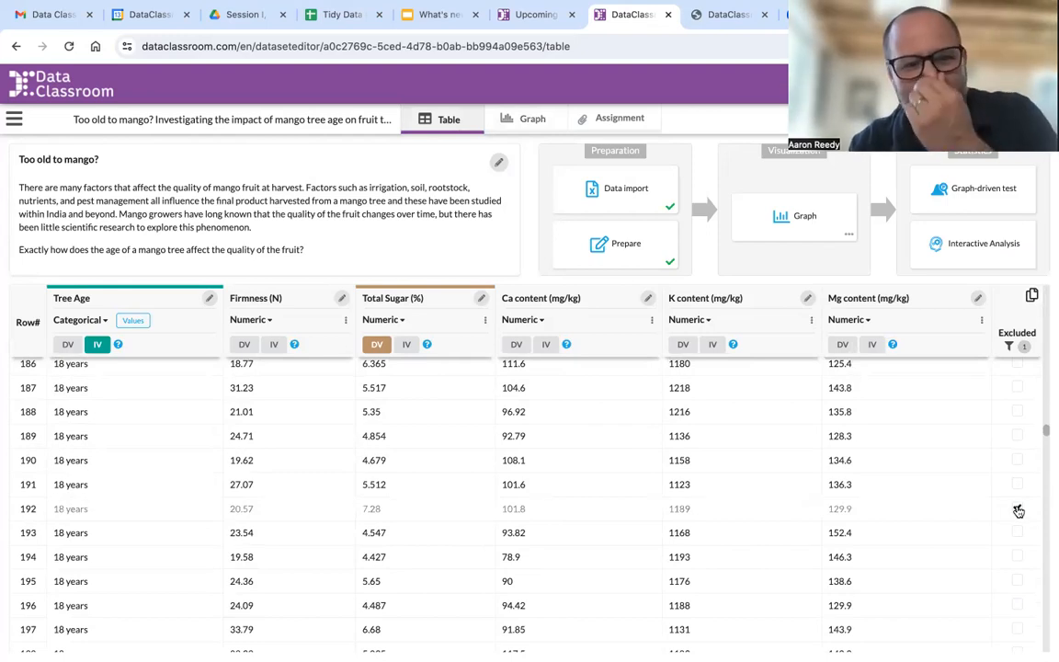
pyautogui.click(531, 116)
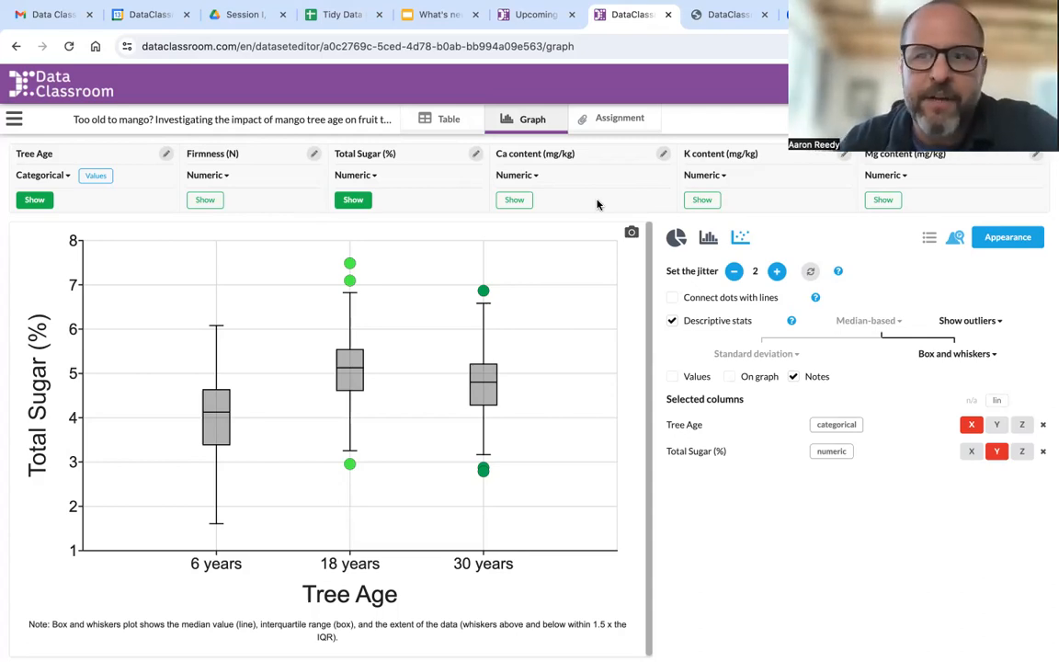
# Check which hypothesis test is most relevant for the graph of total sugar by tree age, without calculating it.
pyautogui.click(955, 238)
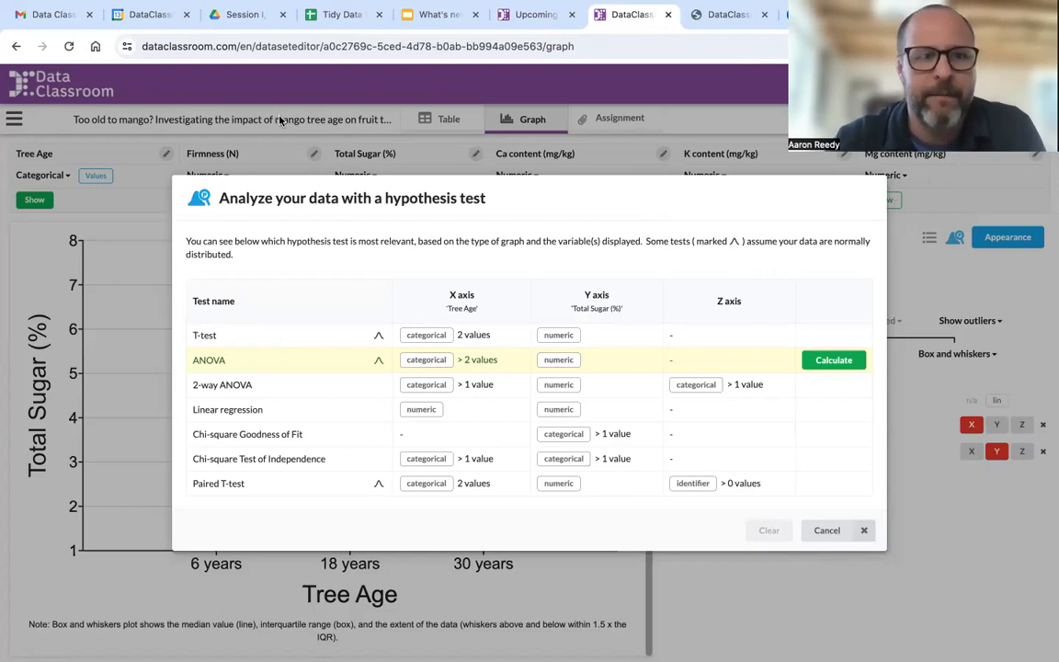
pyautogui.click(828, 533)
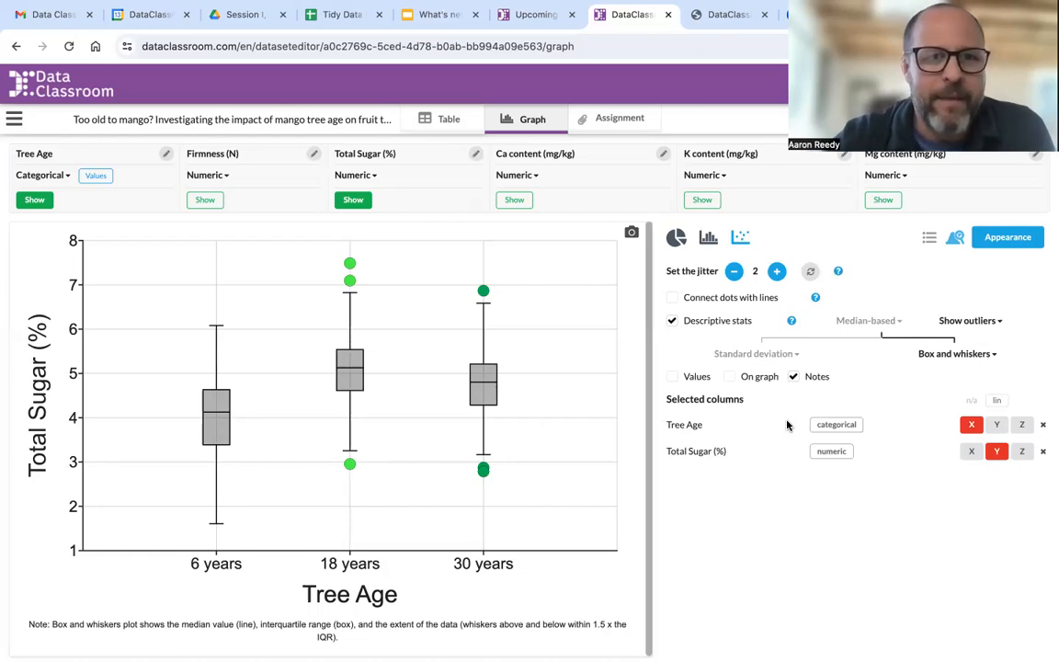
# Switch to the "What's new with DataClassroom" presentation in Google Slides and start the slideshow from the closing contact slide.
pyautogui.click(451, 15)
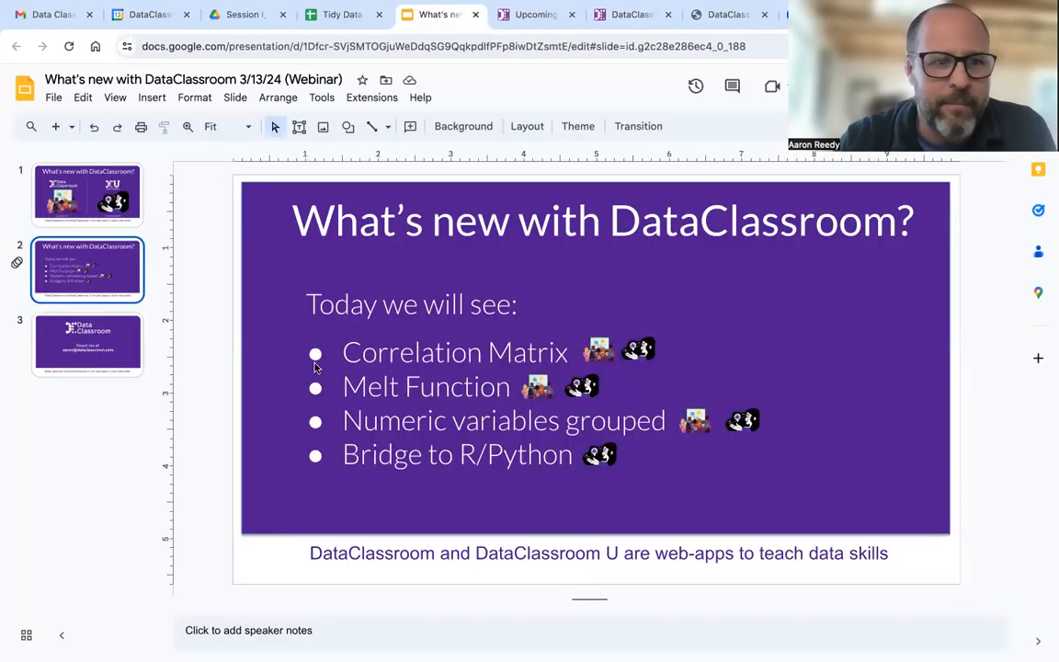
pyautogui.click(65, 318)
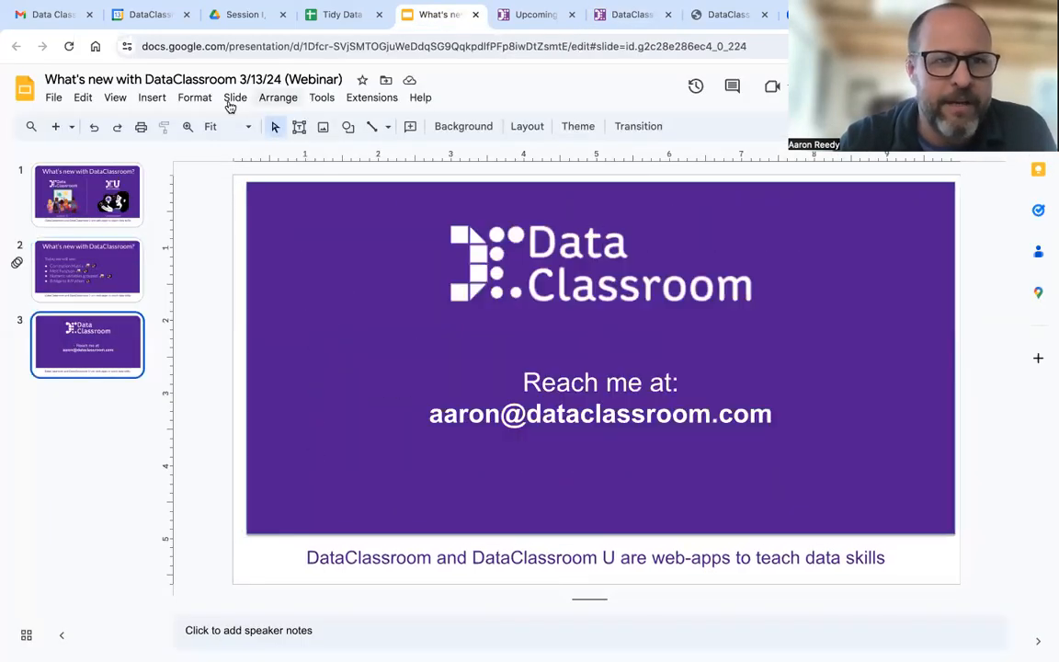
pyautogui.click(115, 97)
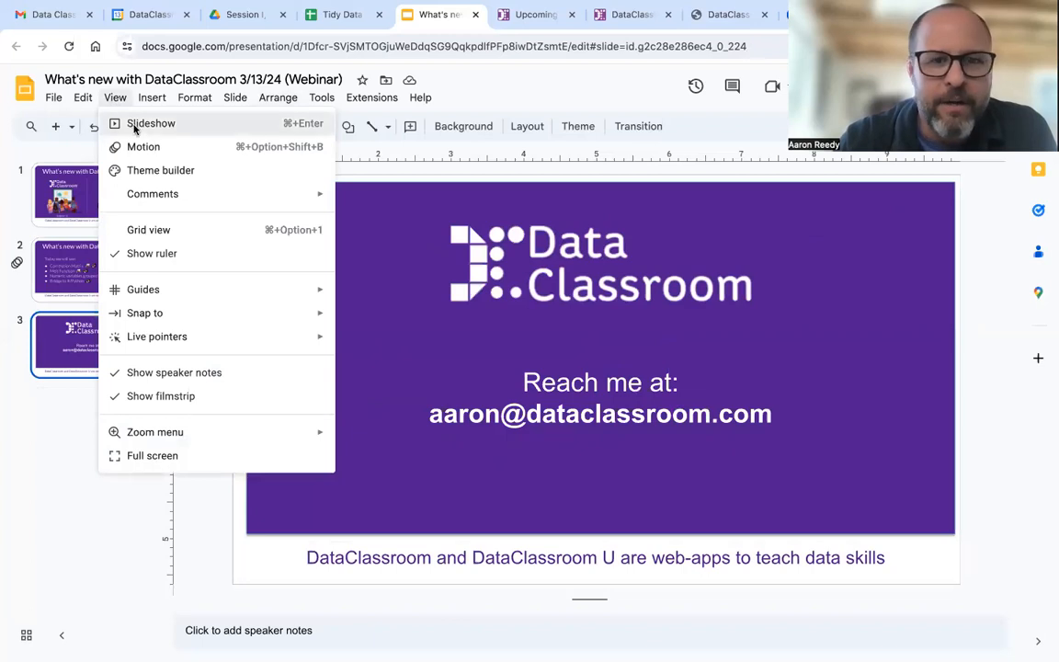
pyautogui.click(119, 122)
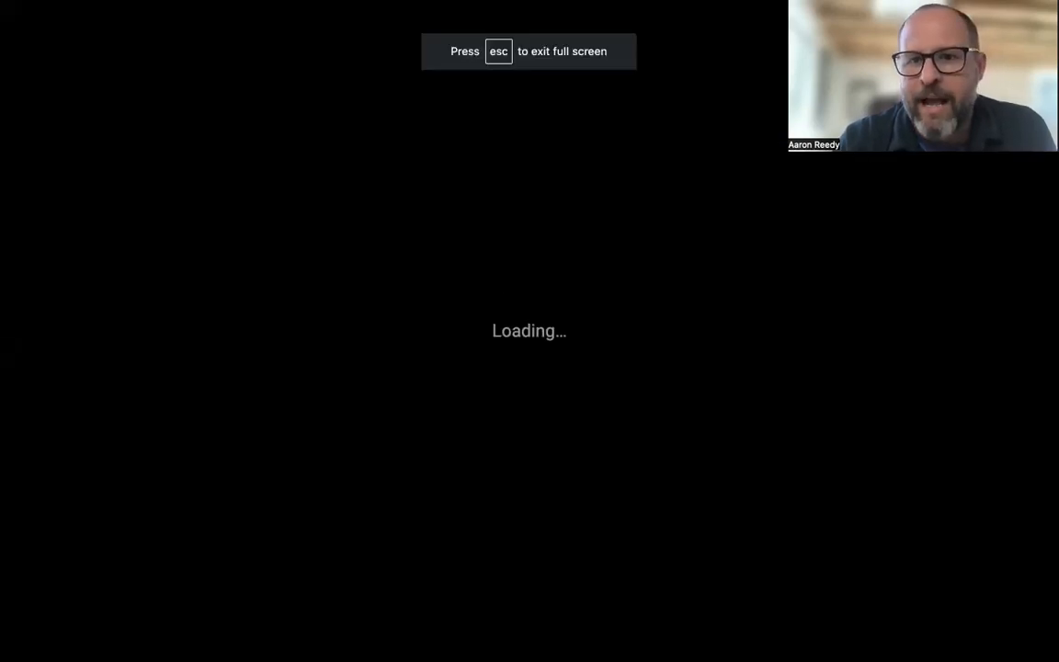